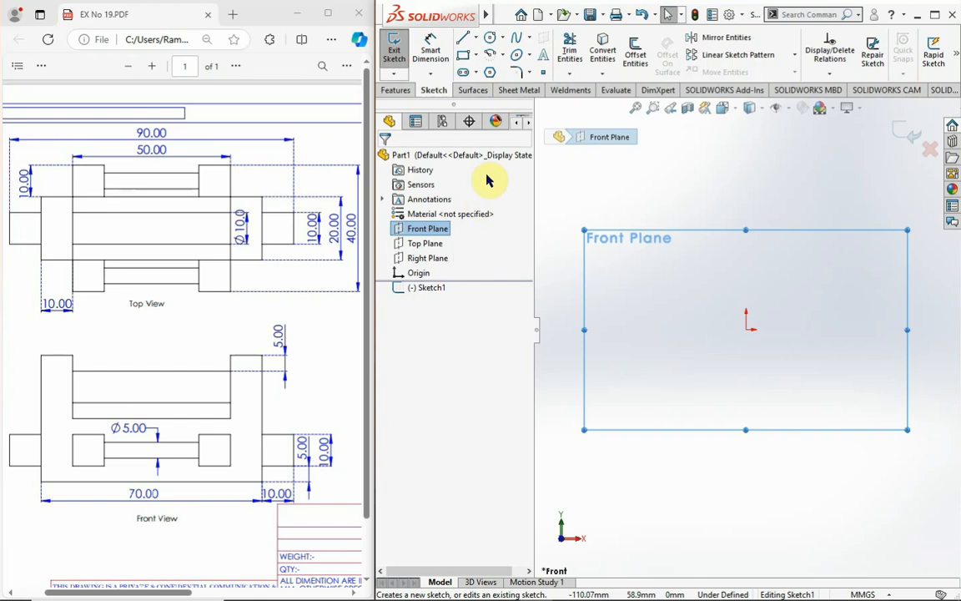
Step: Draw a vertical construction centerline about 83 mm long upward from the origin
{"action": "left_click", "coordinate": [476, 37]}
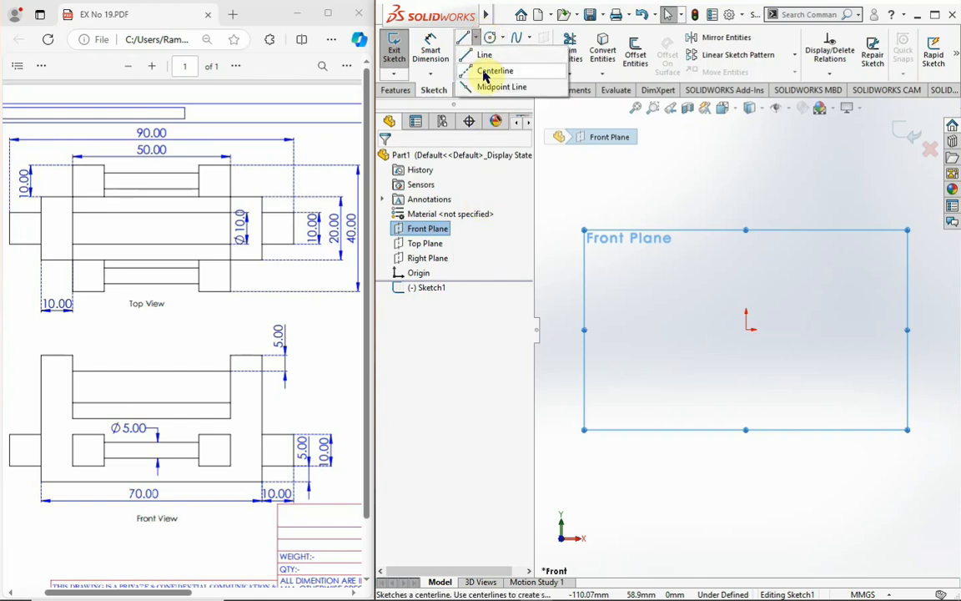
{"action": "left_click", "coordinate": [484, 73]}
{"action": "left_click", "coordinate": [747, 327]}
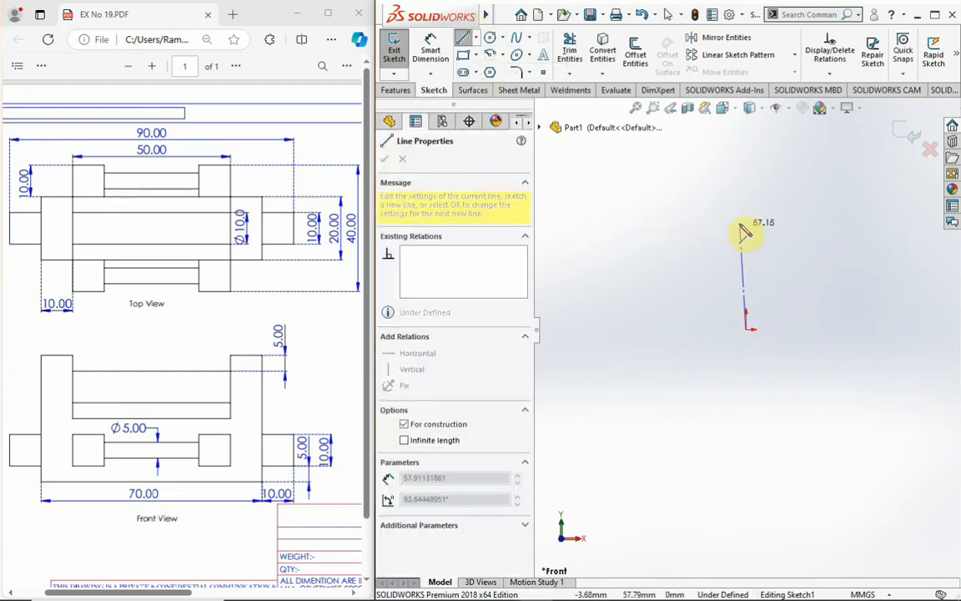
{"action": "left_click", "coordinate": [744, 182]}
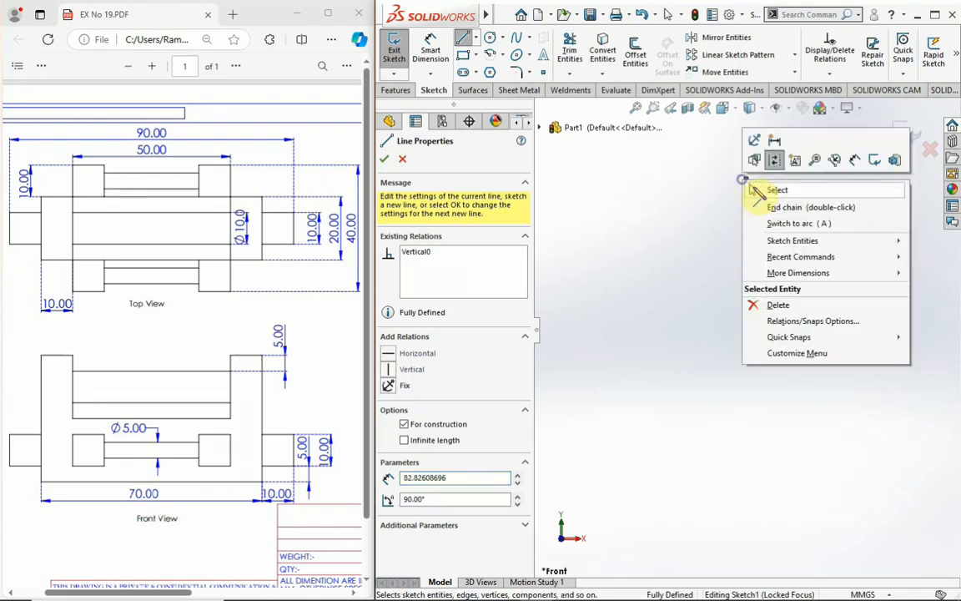
{"action": "key", "text": "Escape"}
{"action": "scroll", "coordinate": [744, 236], "scroll_direction": "down", "scroll_amount": 1}
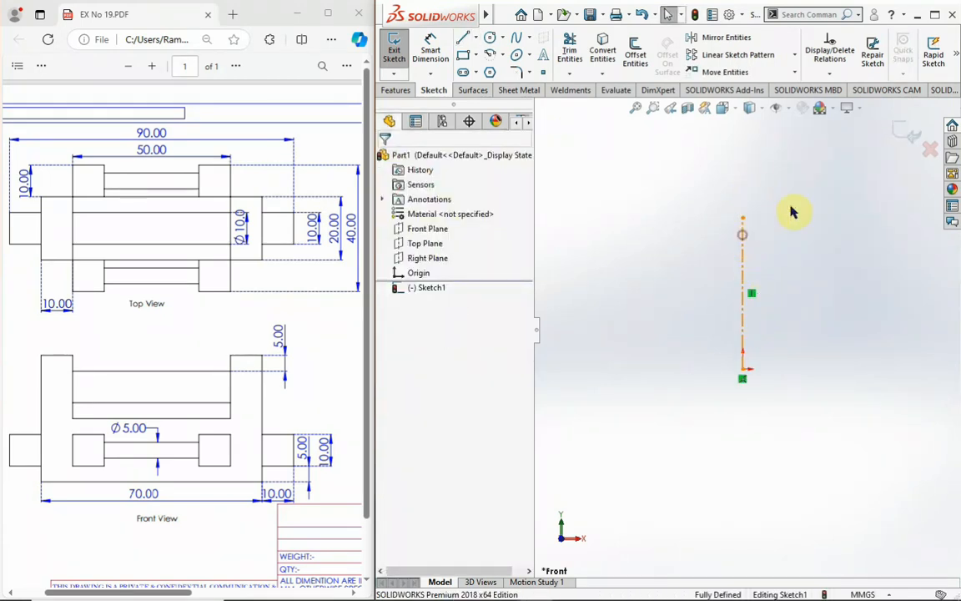
{"action": "left_click", "coordinate": [744, 238]}
{"action": "left_click", "coordinate": [706, 242]}
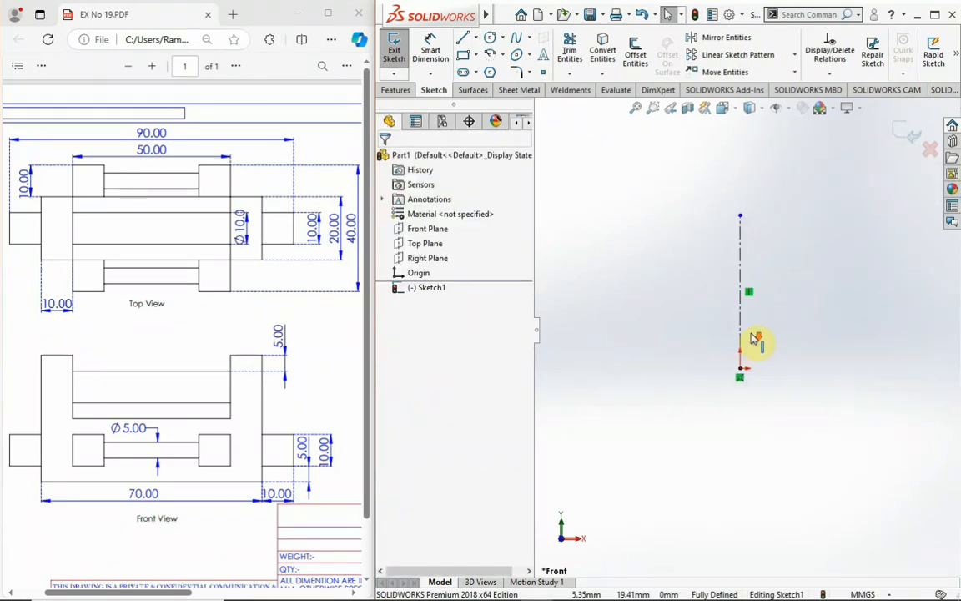
Step: Draw a horizontal midpoint line about 131 mm long, centred on the origin
{"action": "left_click", "coordinate": [476, 38]}
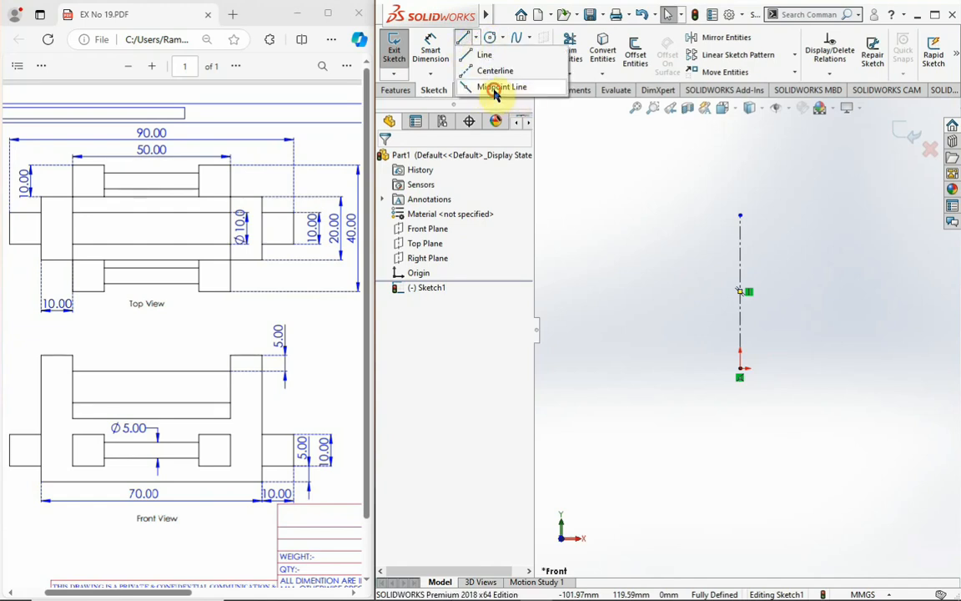
{"action": "left_click", "coordinate": [495, 89]}
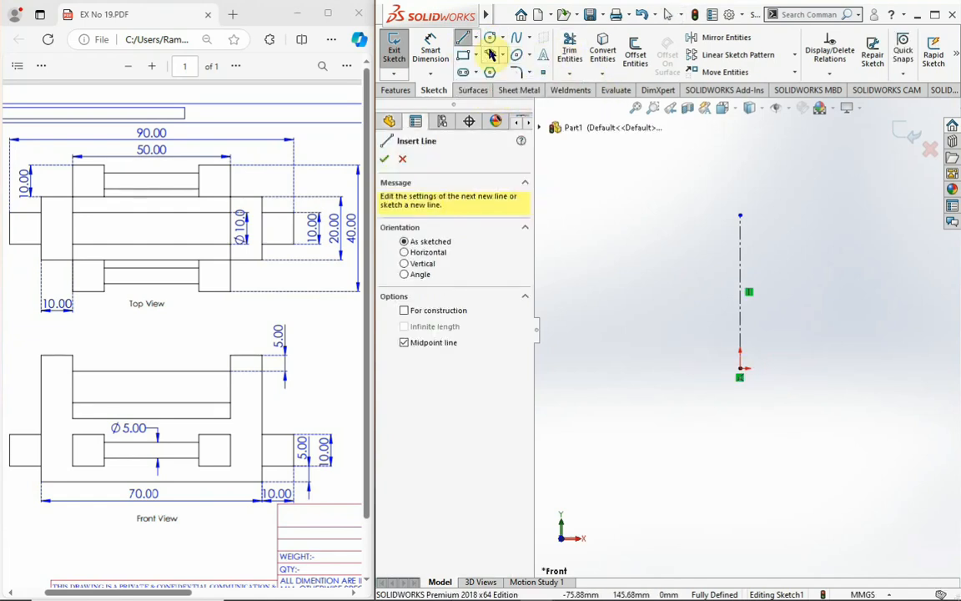
{"action": "left_click", "coordinate": [740, 369]}
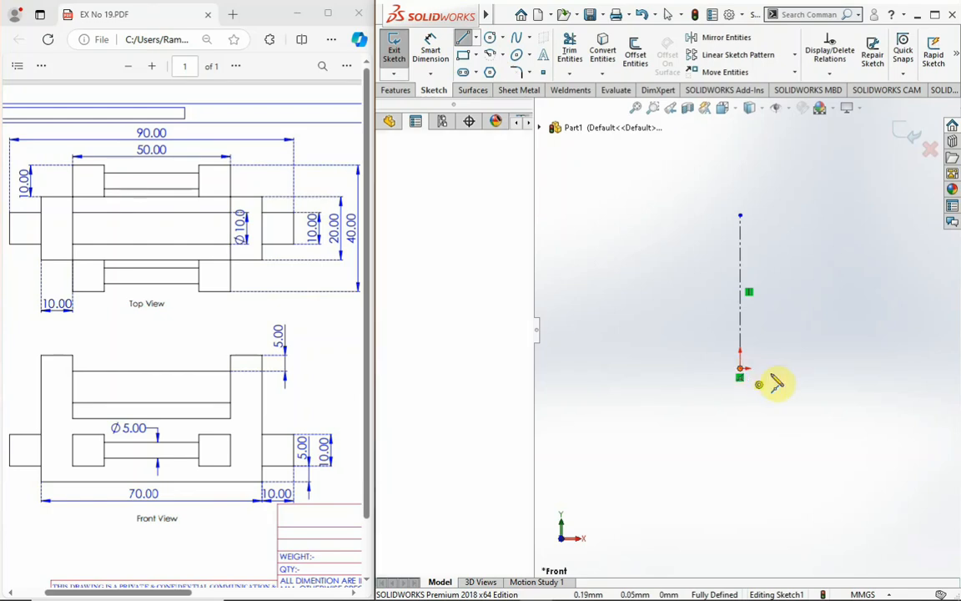
{"action": "left_click", "coordinate": [862, 368]}
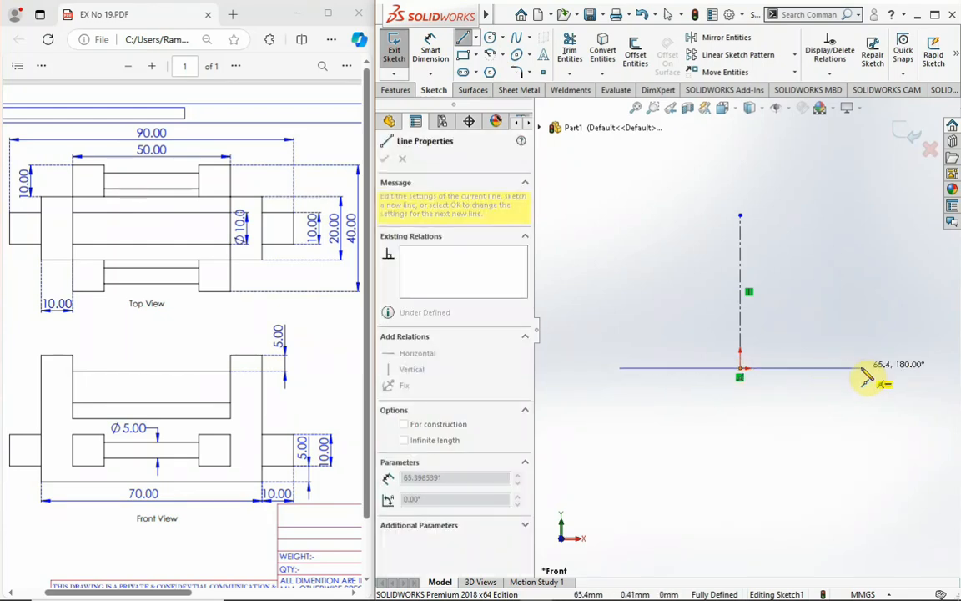
{"action": "right_click", "coordinate": [835, 269]}
{"action": "left_click", "coordinate": [825, 318]}
{"action": "scroll", "coordinate": [747, 375], "scroll_direction": "up", "scroll_amount": 1}
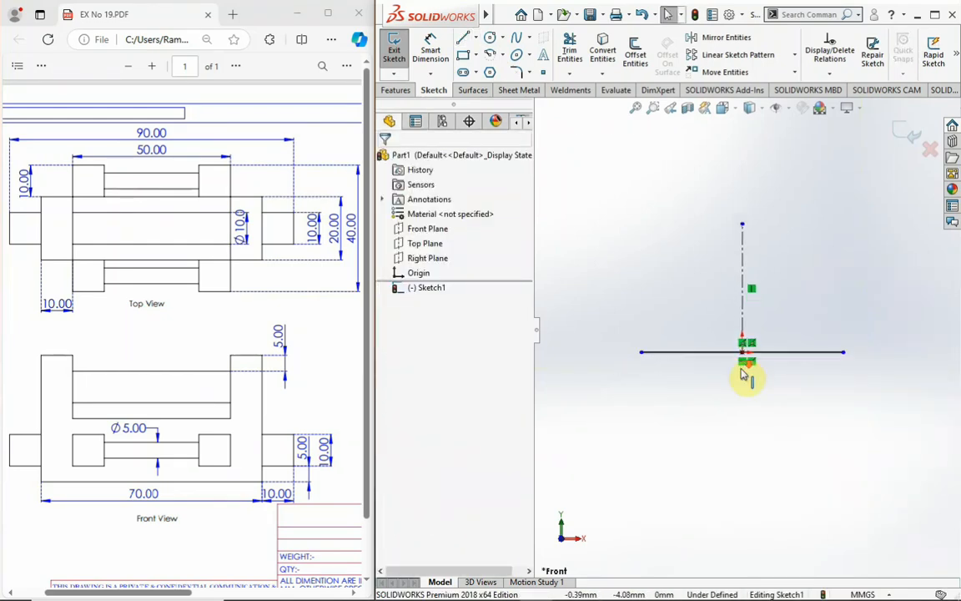
Step: Dimension the horizontal base line at 70 mm, copying the value from the front view in the PDF drawing
{"action": "left_click", "coordinate": [430, 49]}
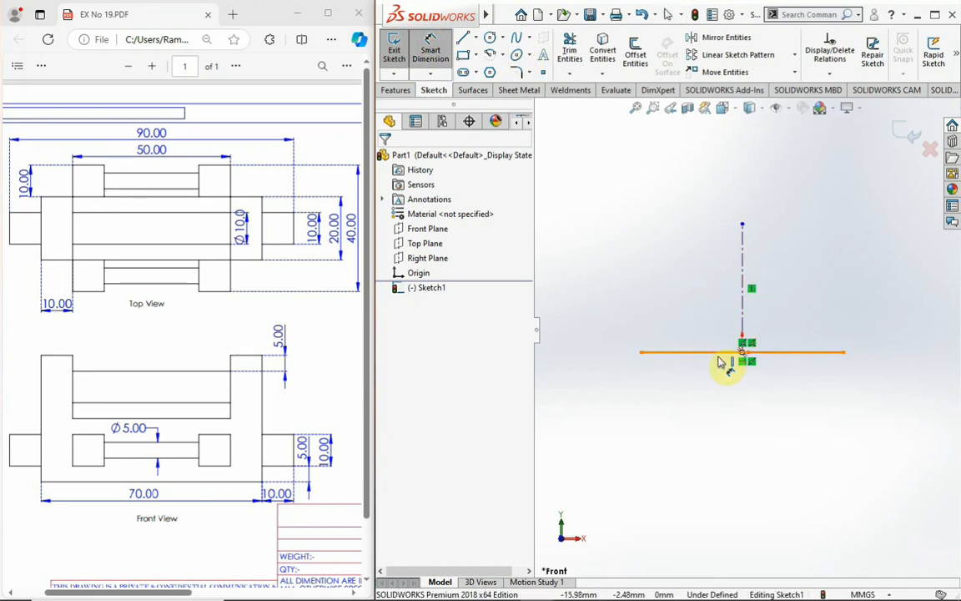
{"action": "left_click_drag", "start_coordinate": [128, 496], "coordinate": [162, 494]}
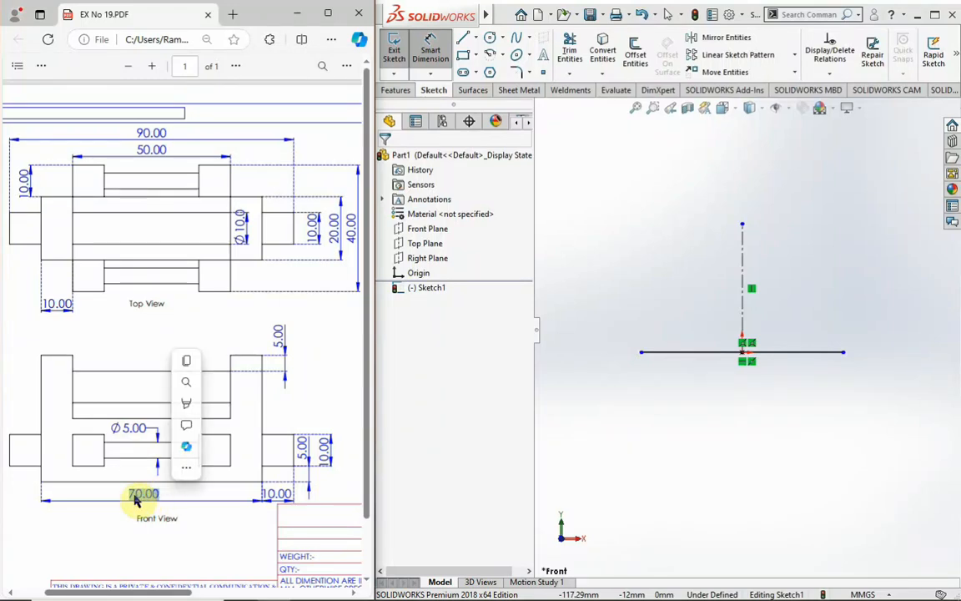
{"action": "left_click", "coordinate": [134, 494]}
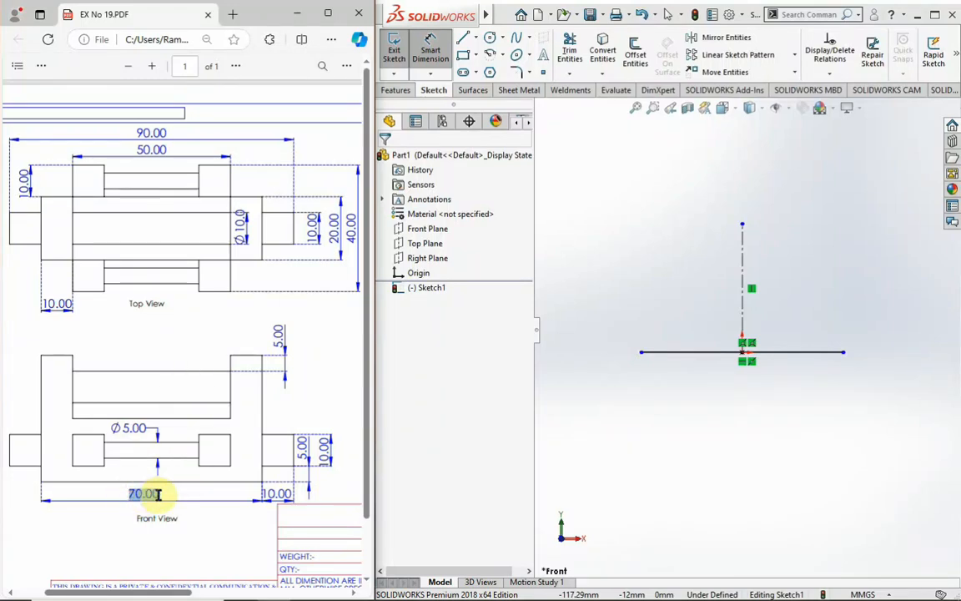
{"action": "left_click_drag", "start_coordinate": [159, 494], "coordinate": [163, 494]}
{"action": "key", "text": "ctrl+c"}
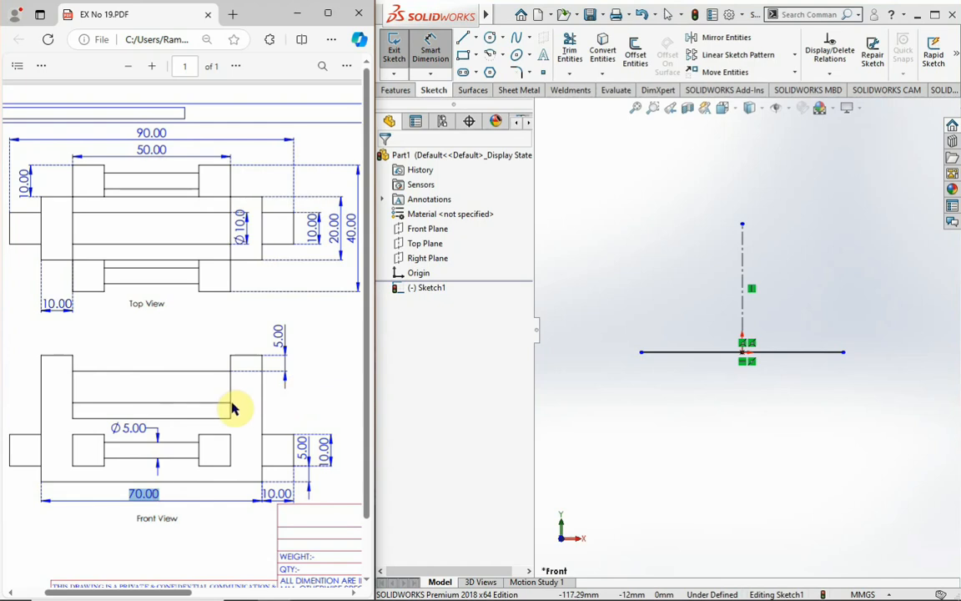
{"action": "left_click", "coordinate": [476, 369]}
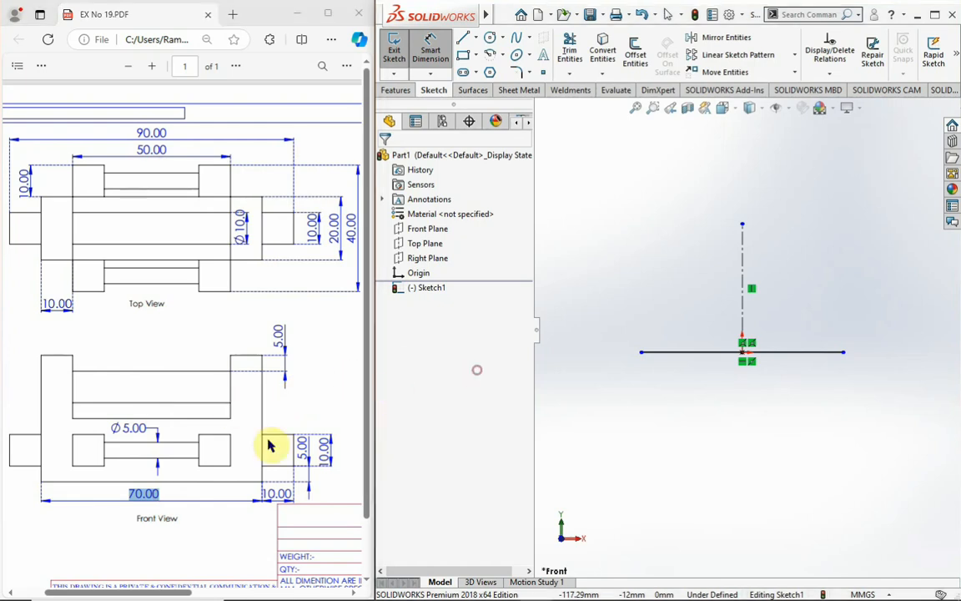
{"action": "left_click", "coordinate": [817, 357]}
{"action": "left_click", "coordinate": [751, 403]}
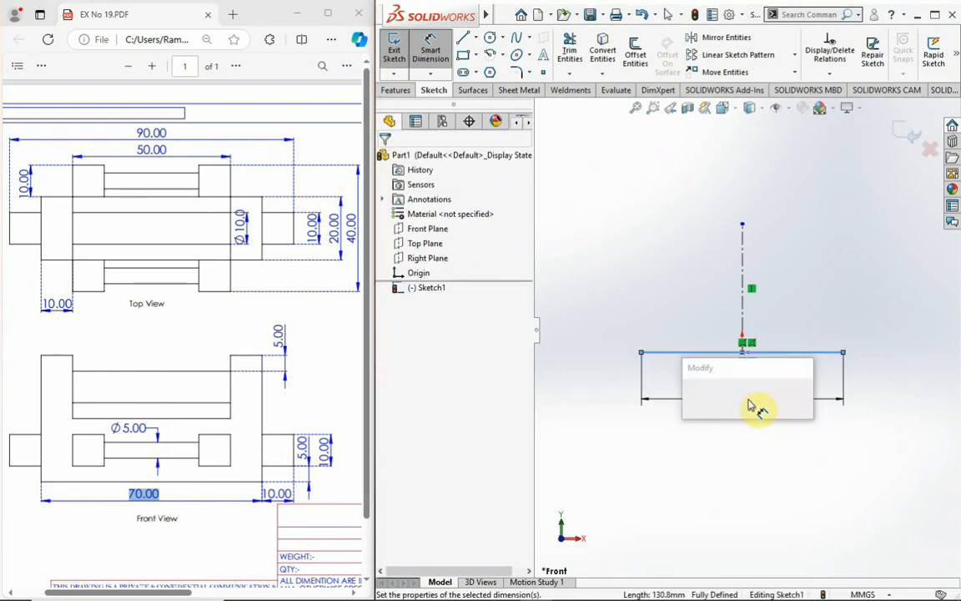
{"action": "key", "text": "ctrl+v"}
{"action": "key", "text": "Return"}
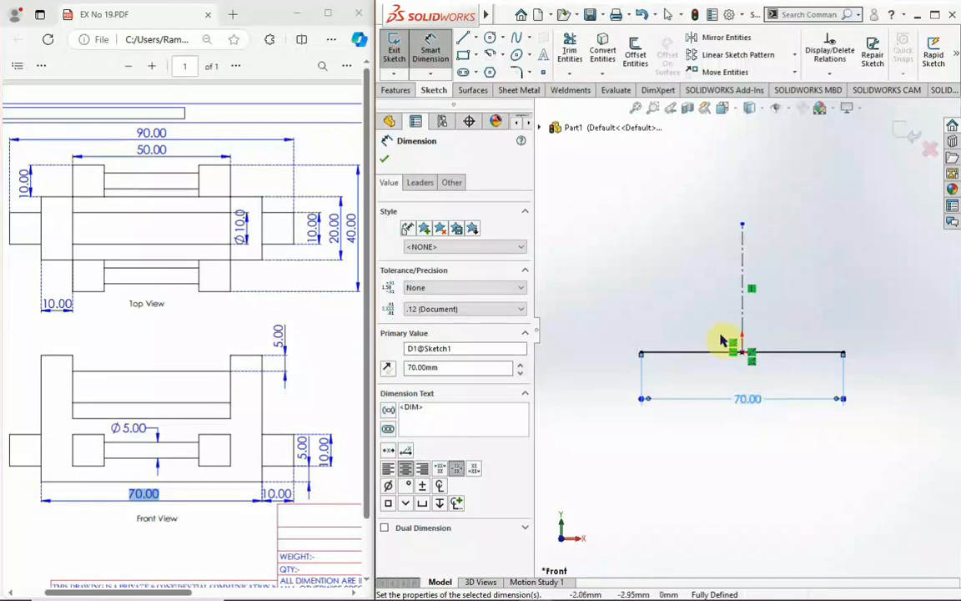
{"action": "left_click", "coordinate": [672, 261]}
Step: Draw connected lines between the base line's ends to close a U-shaped profile about 39 mm high with arms about 11 mm wide
{"action": "key", "text": "l"}
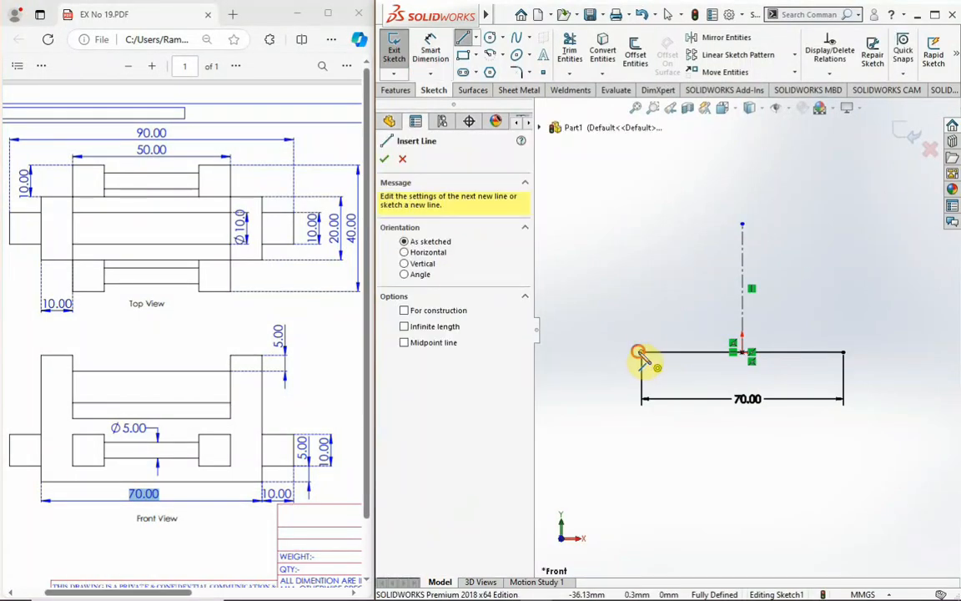
{"action": "left_click", "coordinate": [642, 353]}
{"action": "left_click", "coordinate": [641, 241]}
{"action": "left_click", "coordinate": [674, 240]}
{"action": "left_click", "coordinate": [674, 296]}
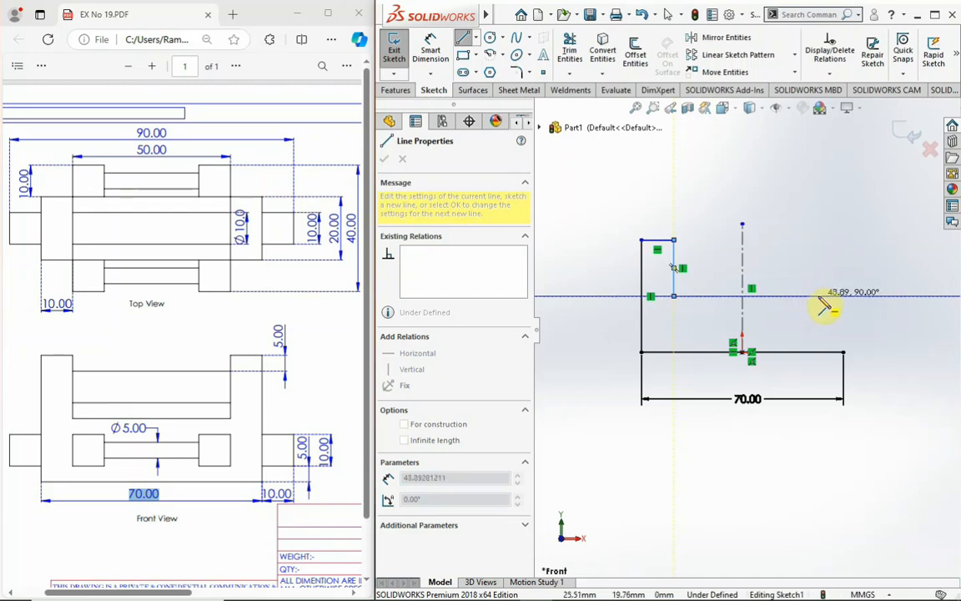
{"action": "left_click", "coordinate": [811, 296]}
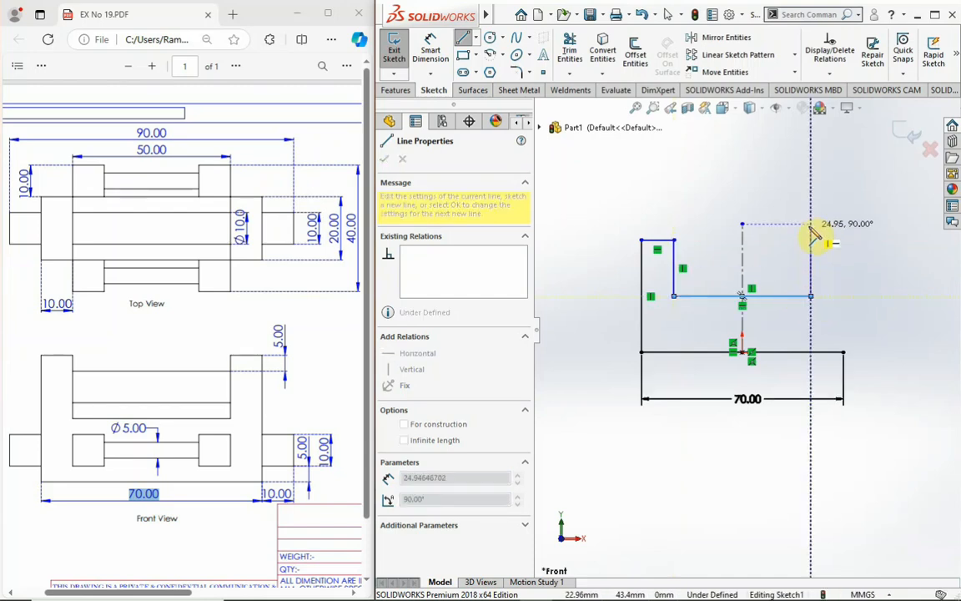
{"action": "left_click", "coordinate": [811, 240]}
{"action": "left_click", "coordinate": [845, 241]}
{"action": "left_click", "coordinate": [844, 352]}
{"action": "right_click", "coordinate": [812, 186]}
{"action": "left_click", "coordinate": [814, 196]}
{"action": "scroll", "coordinate": [808, 232], "scroll_direction": "up", "scroll_amount": 2}
{"action": "scroll", "coordinate": [789, 242], "scroll_direction": "down", "scroll_amount": 2}
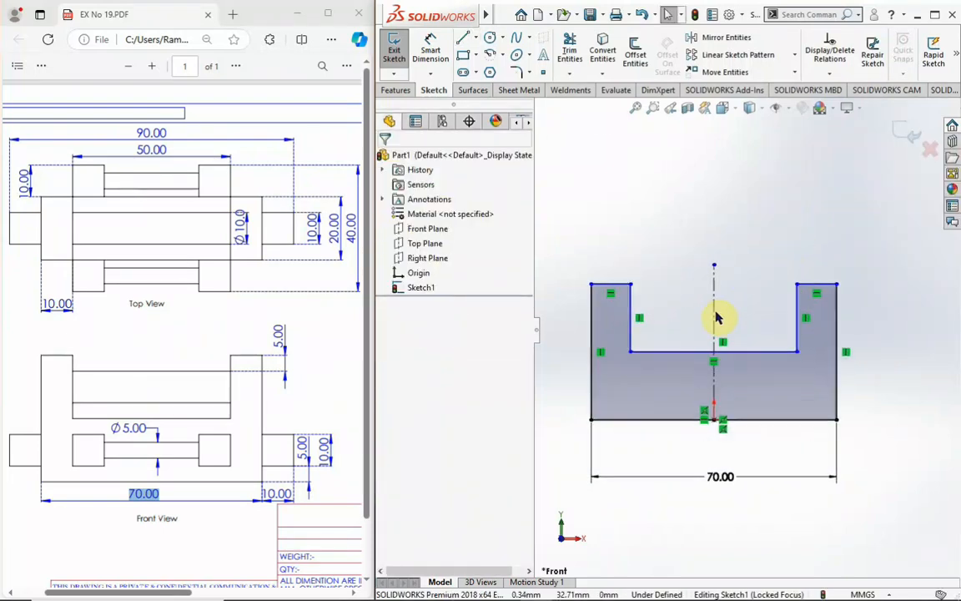
Step: Make the top edges of the profile's two upright arms collinear
{"action": "left_click", "coordinate": [611, 284]}
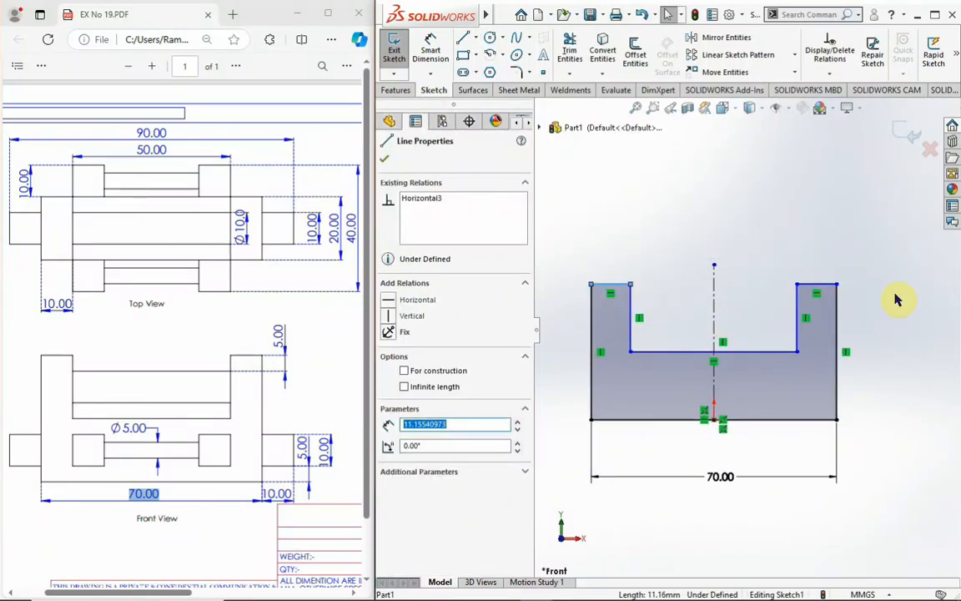
{"action": "left_click", "coordinate": [833, 286], "text": "ctrl"}
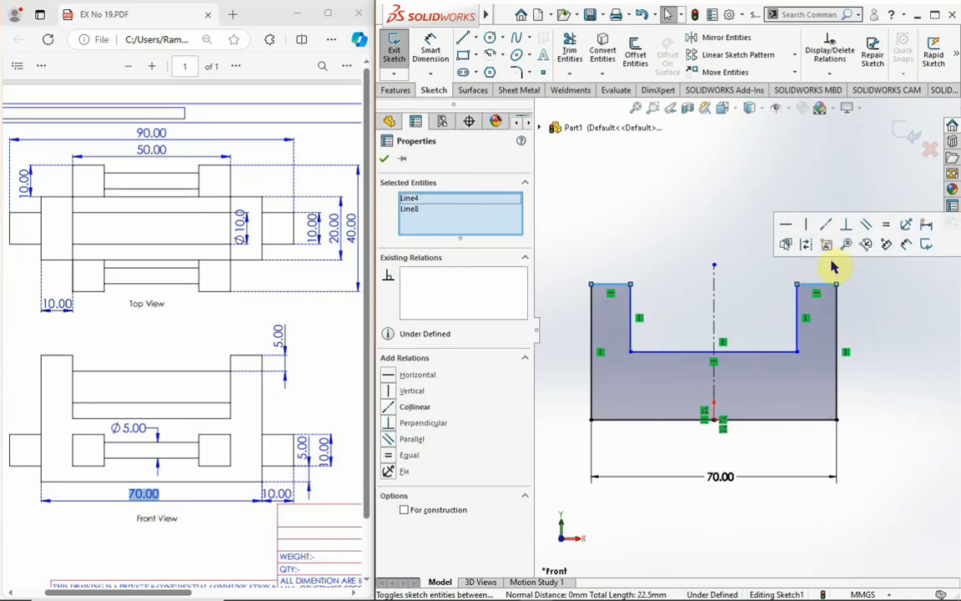
{"action": "key", "text": "Escape"}
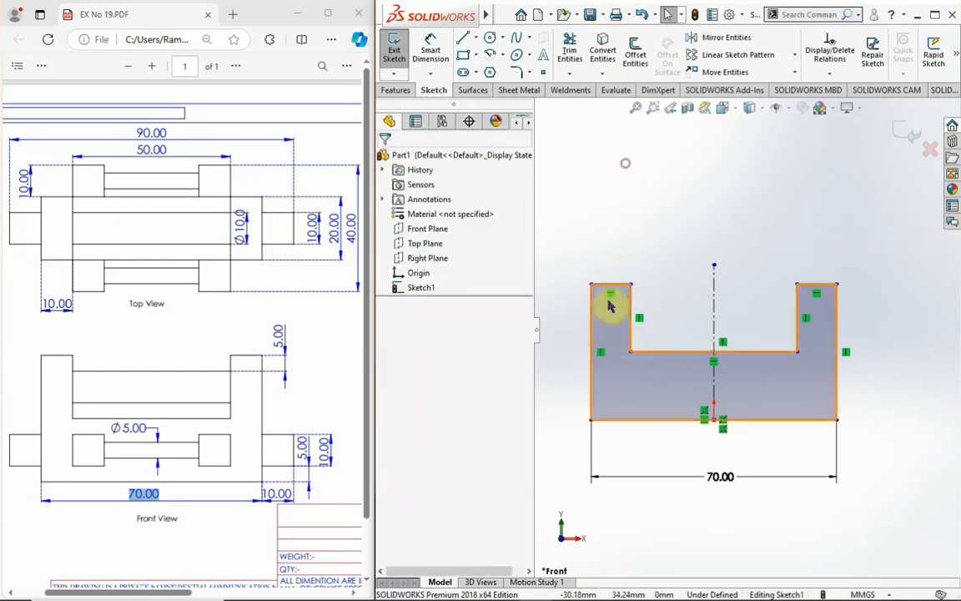
{"action": "left_click", "coordinate": [632, 319]}
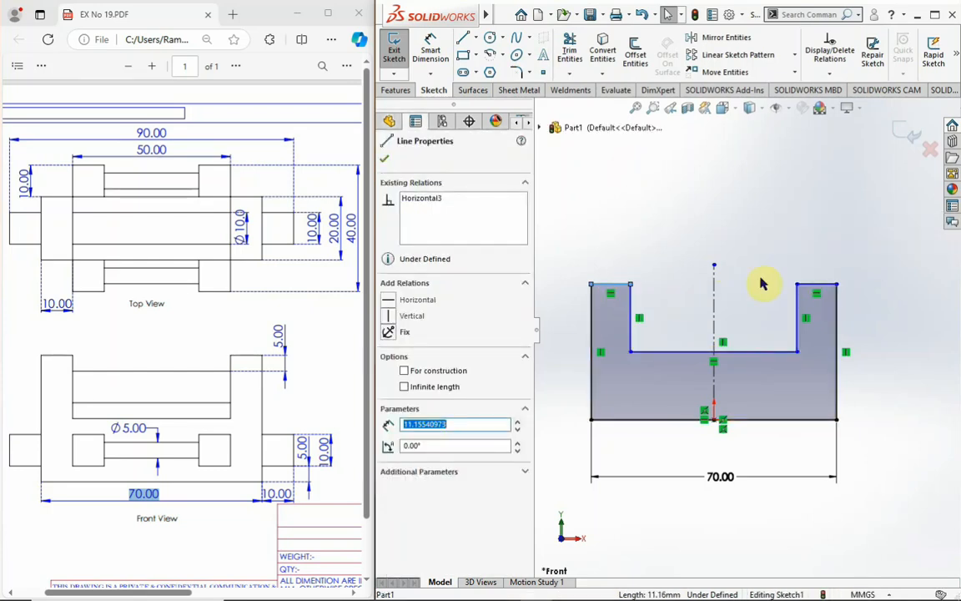
{"action": "left_click", "coordinate": [808, 288], "text": "ctrl"}
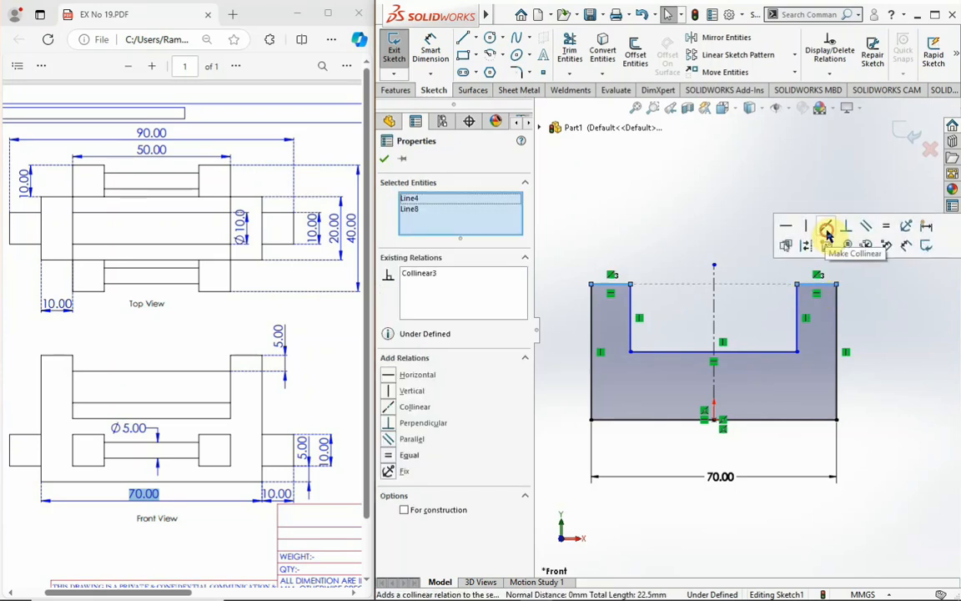
{"action": "left_click", "coordinate": [682, 311]}
Step: Dimension the top edges of the left and right upright arms at 10 mm each
{"action": "left_click", "coordinate": [435, 58]}
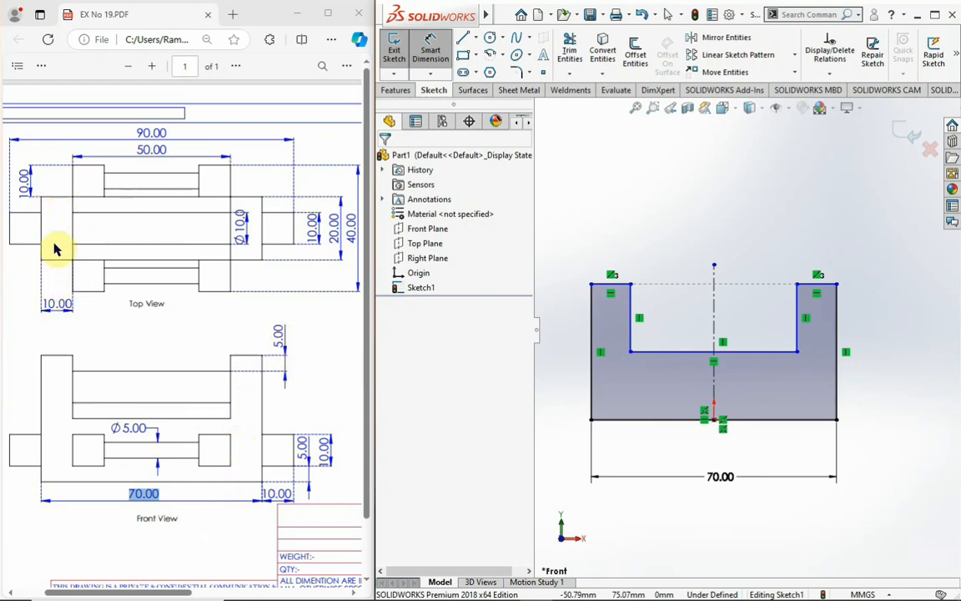
{"action": "left_click", "coordinate": [611, 285]}
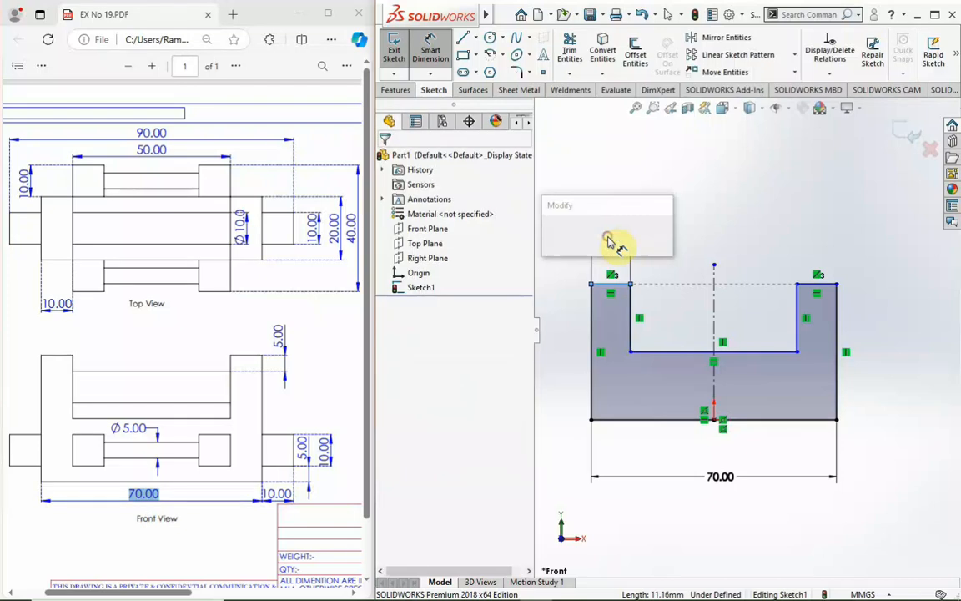
{"action": "left_click", "coordinate": [612, 242]}
{"action": "type", "text": "10"}
{"action": "key", "text": "Return"}
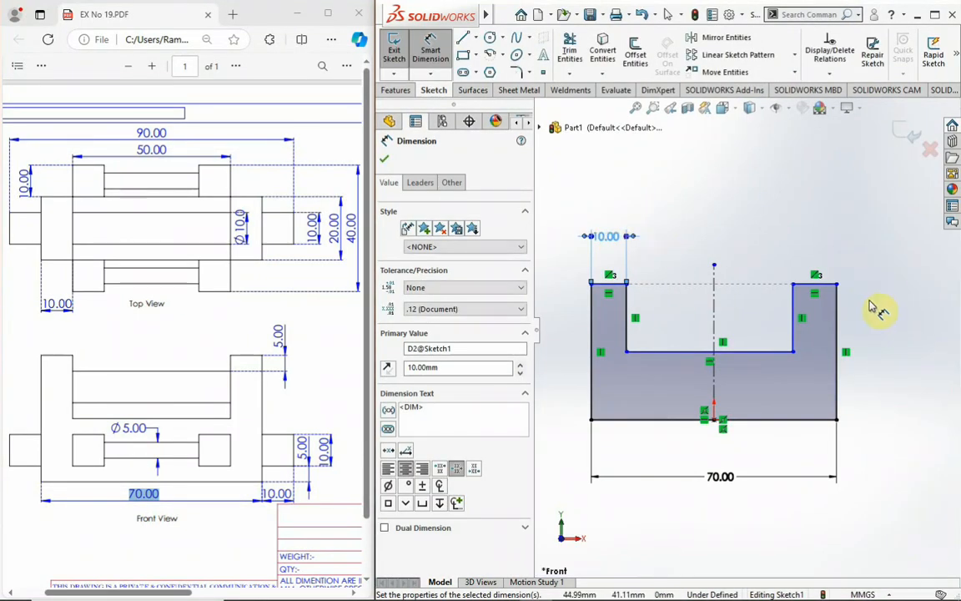
{"action": "left_click", "coordinate": [828, 285]}
{"action": "left_click", "coordinate": [832, 251]}
{"action": "type", "text": "10"}
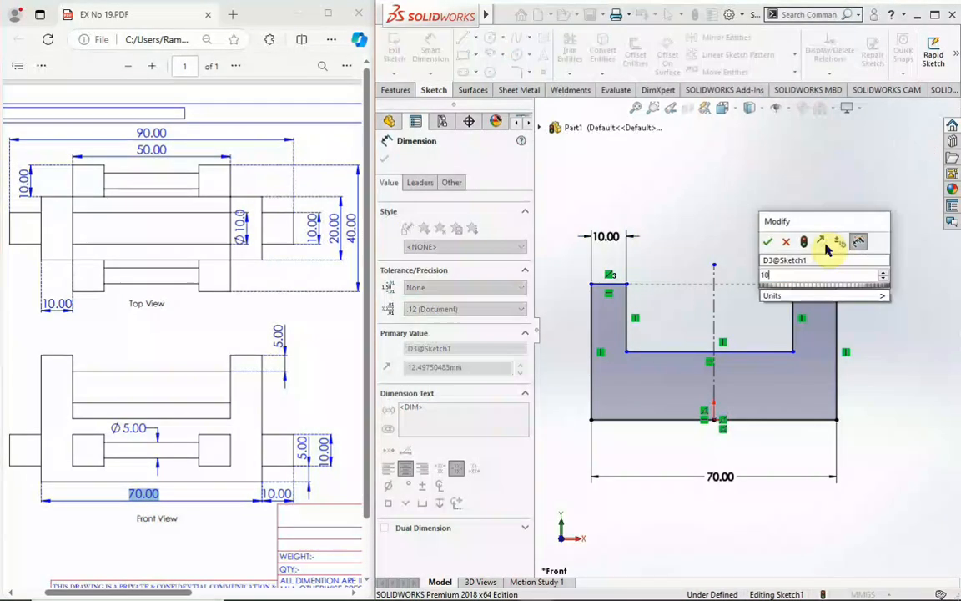
{"action": "key", "text": "Return"}
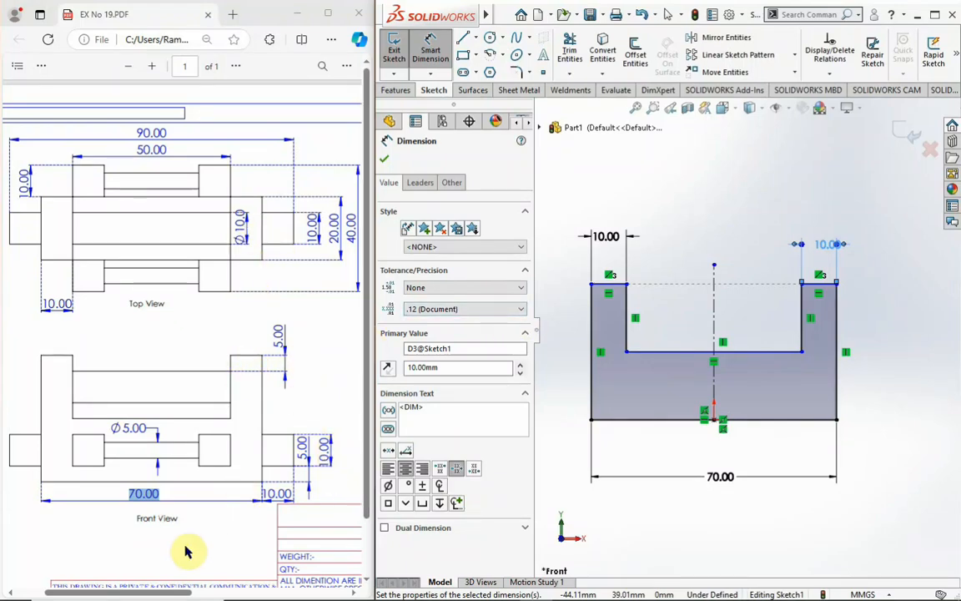
Step: Dimension the overall height of the U-shaped profile at 40 mm, taking the value from the side view in the PDF drawing
{"action": "left_click_drag", "start_coordinate": [155, 590], "coordinate": [292, 580]}
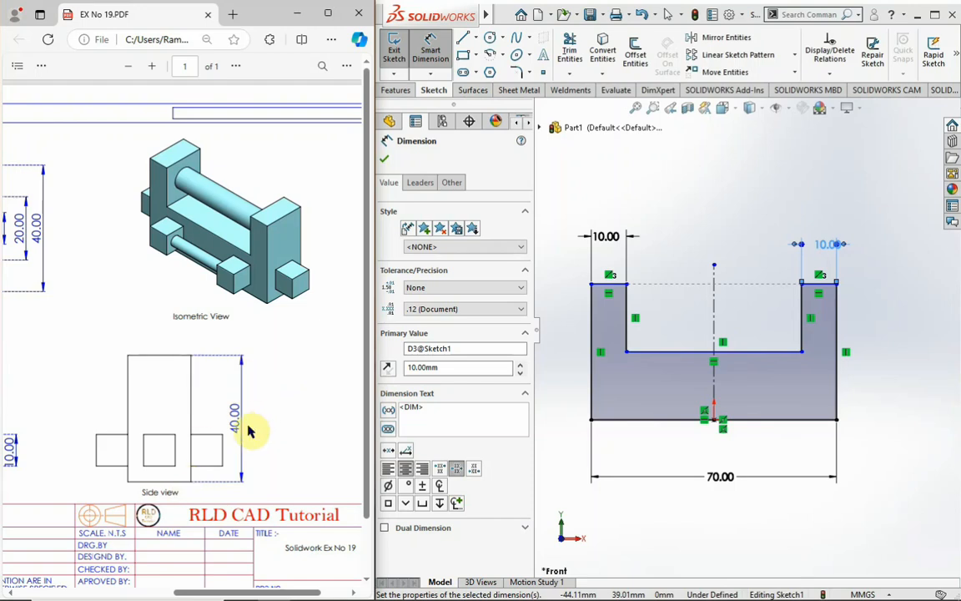
{"action": "left_click_drag", "start_coordinate": [233, 403], "coordinate": [241, 438]}
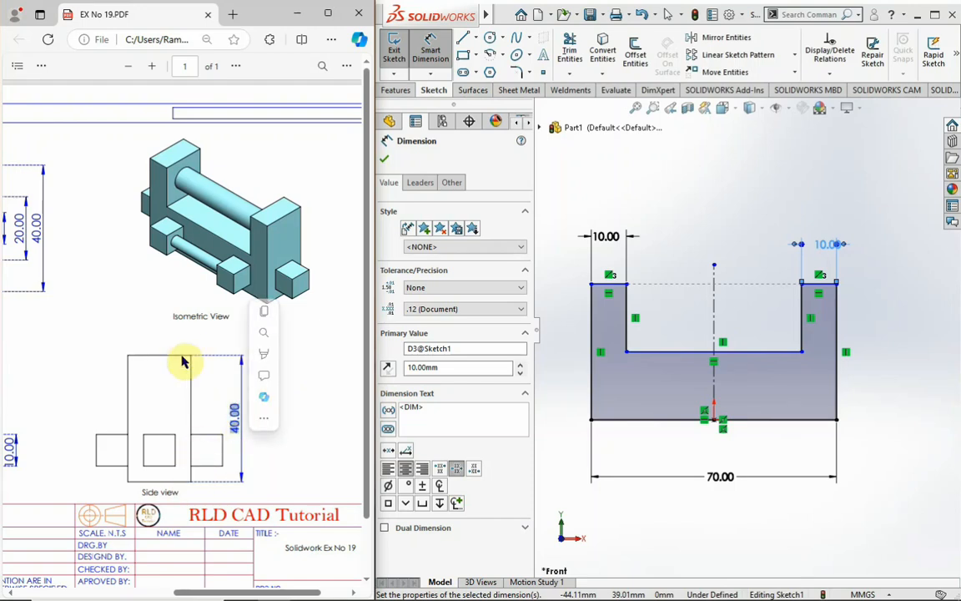
{"action": "left_click", "coordinate": [220, 536]}
{"action": "left_click_drag", "start_coordinate": [236, 594], "coordinate": [100, 594]}
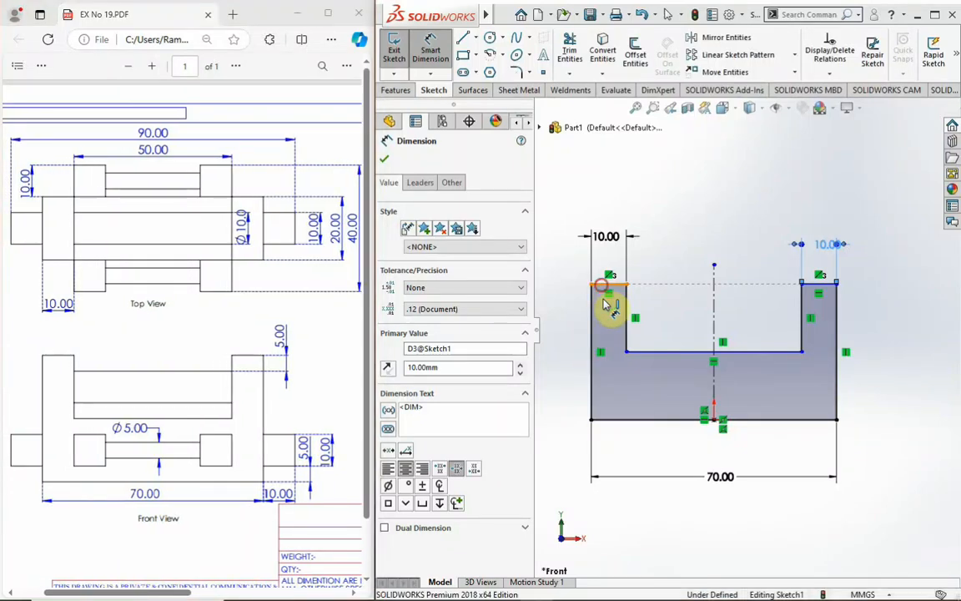
{"action": "left_click", "coordinate": [600, 289]}
{"action": "left_click", "coordinate": [615, 420]}
{"action": "left_click", "coordinate": [565, 371]}
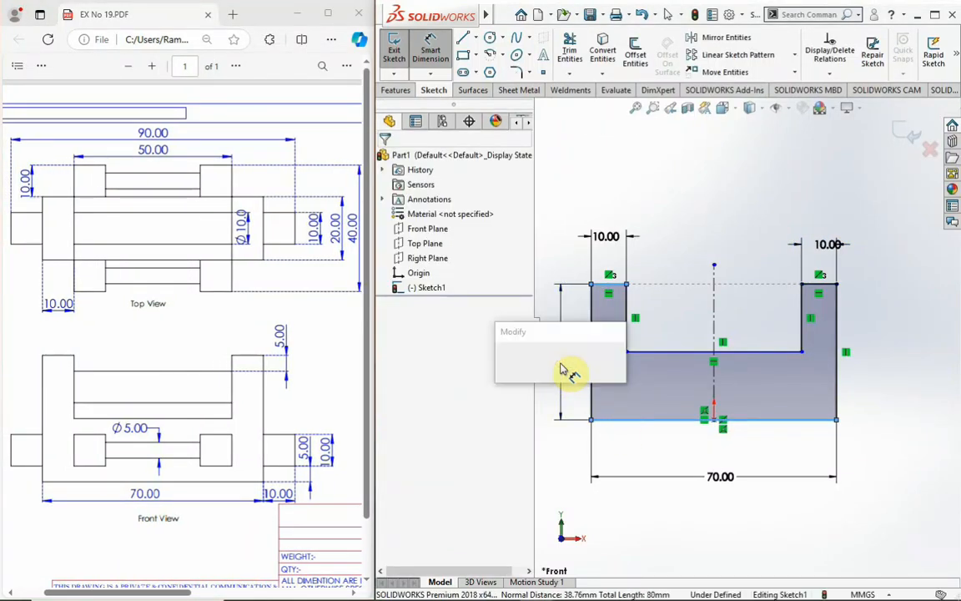
{"action": "type", "text": "40"}
{"action": "key", "text": "Return"}
{"action": "left_click", "coordinate": [655, 213]}
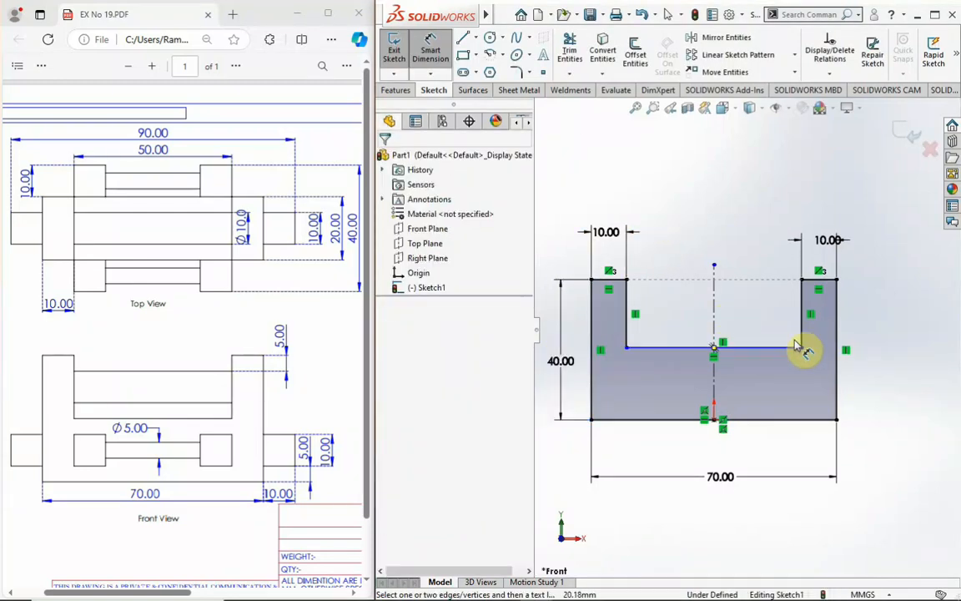
Step: Dimension the depth of the U opening at 20 mm, from the arm's top edge to the inner horizontal line
{"action": "mouse_move", "coordinate": [172, 593]}
{"action": "left_mouse_down"}
{"action": "mouse_move", "coordinate": [274, 579]}
{"action": "mouse_move", "coordinate": [166, 559]}
{"action": "mouse_move", "coordinate": [174, 562]}
{"action": "left_mouse_up"}
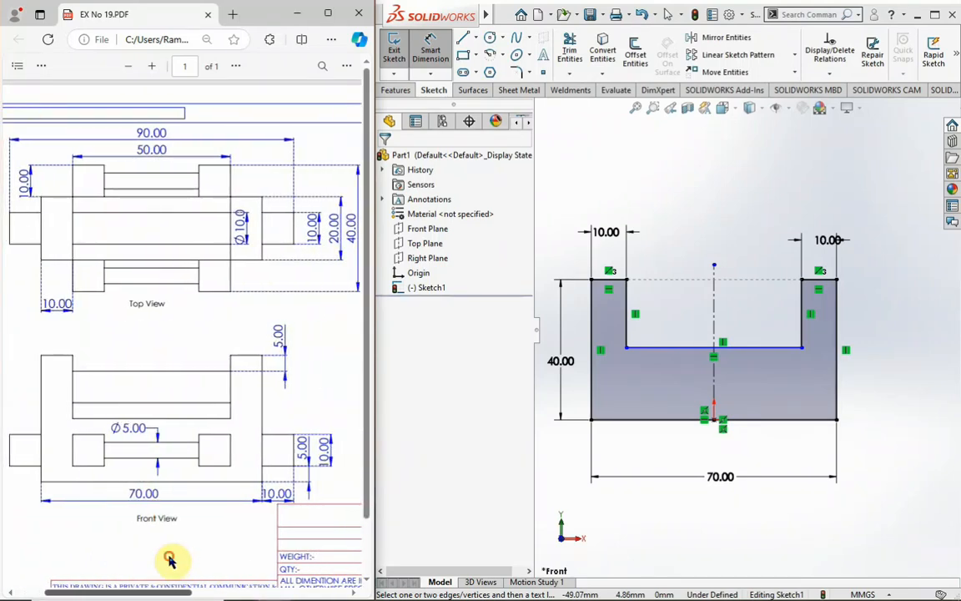
{"action": "left_click", "coordinate": [800, 349]}
{"action": "left_click", "coordinate": [836, 280]}
{"action": "left_click", "coordinate": [878, 303]}
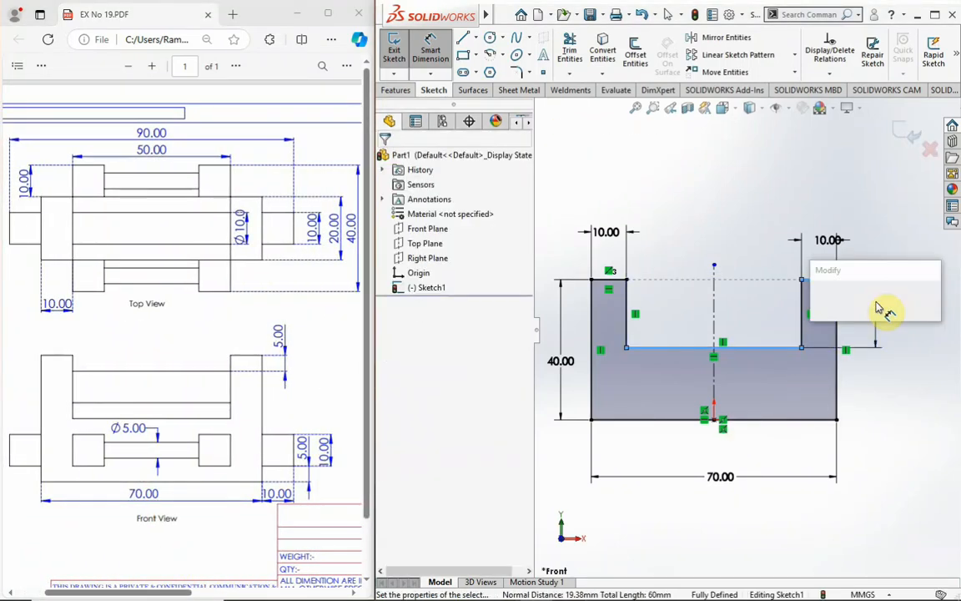
{"action": "type", "text": "20"}
{"action": "key", "text": "Return"}
{"action": "left_click", "coordinate": [728, 202]}
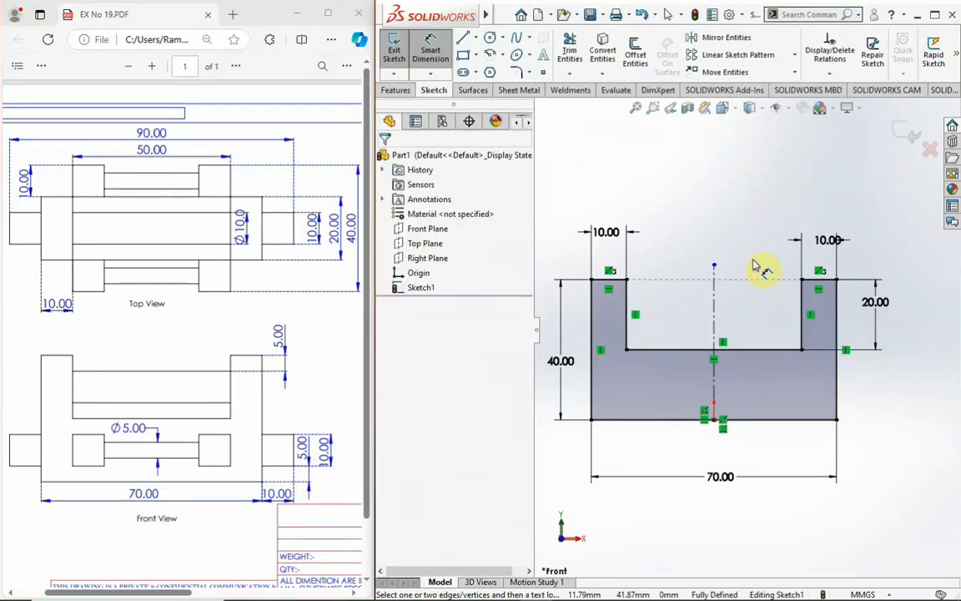
Step: Start an Extruded Boss/Base from the U-shaped profile with the Mid Plane end condition
{"action": "mouse_move", "coordinate": [744, 373]}
{"action": "middle_mouse_down"}
{"action": "mouse_move", "coordinate": [726, 388]}
{"action": "mouse_move", "coordinate": [738, 380]}
{"action": "middle_mouse_up"}
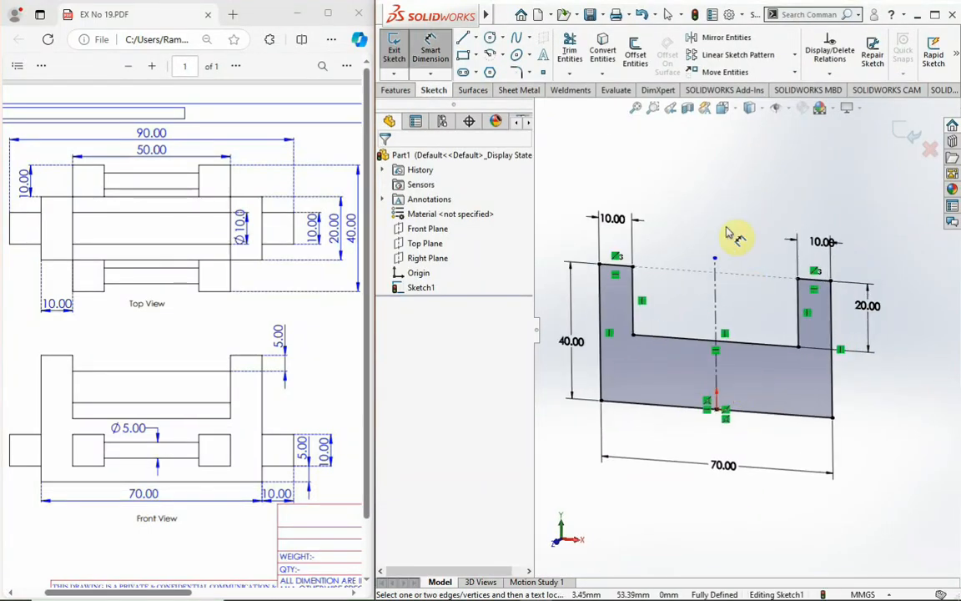
{"action": "left_click", "coordinate": [407, 92]}
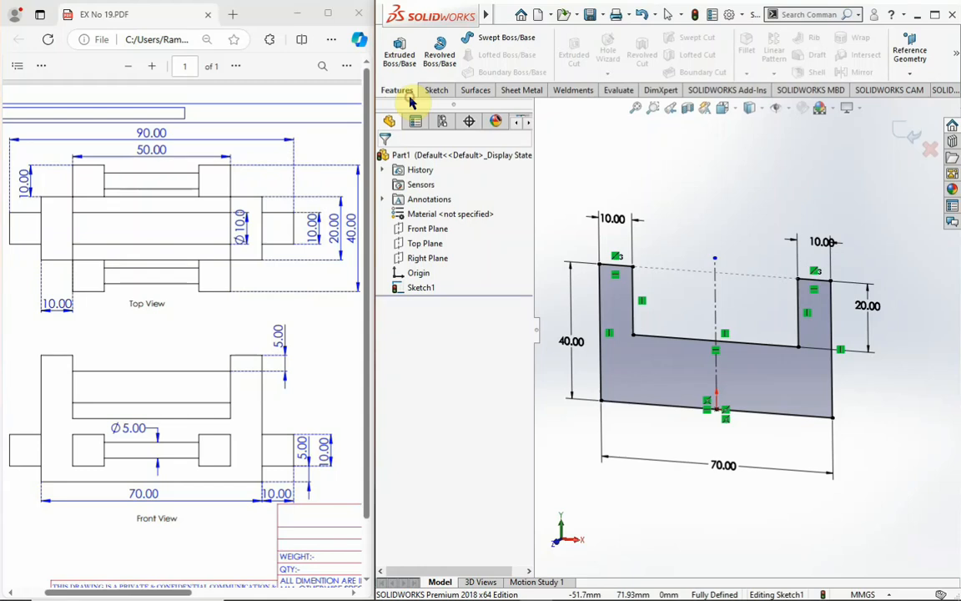
{"action": "left_click", "coordinate": [399, 48]}
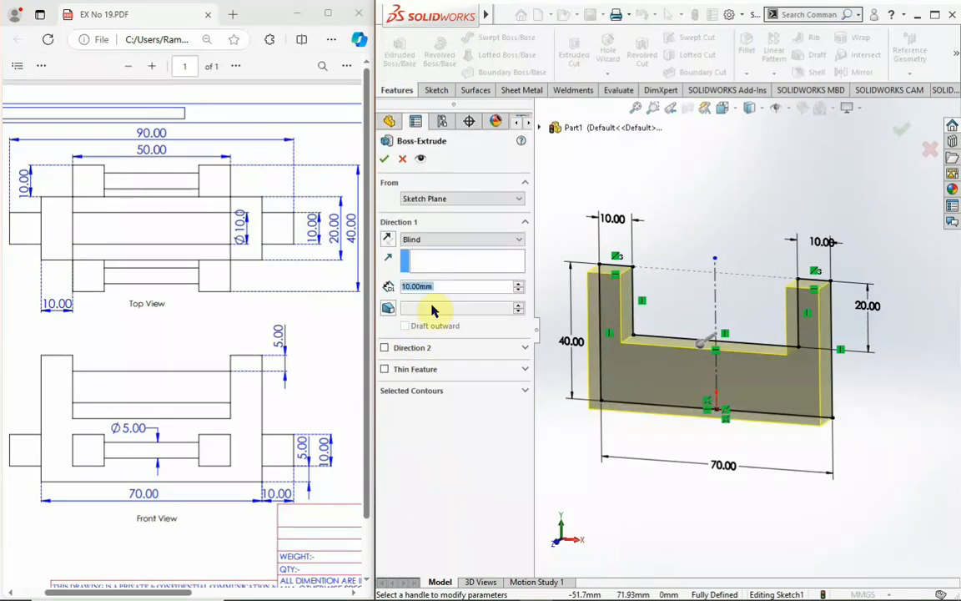
{"action": "left_click", "coordinate": [462, 239]}
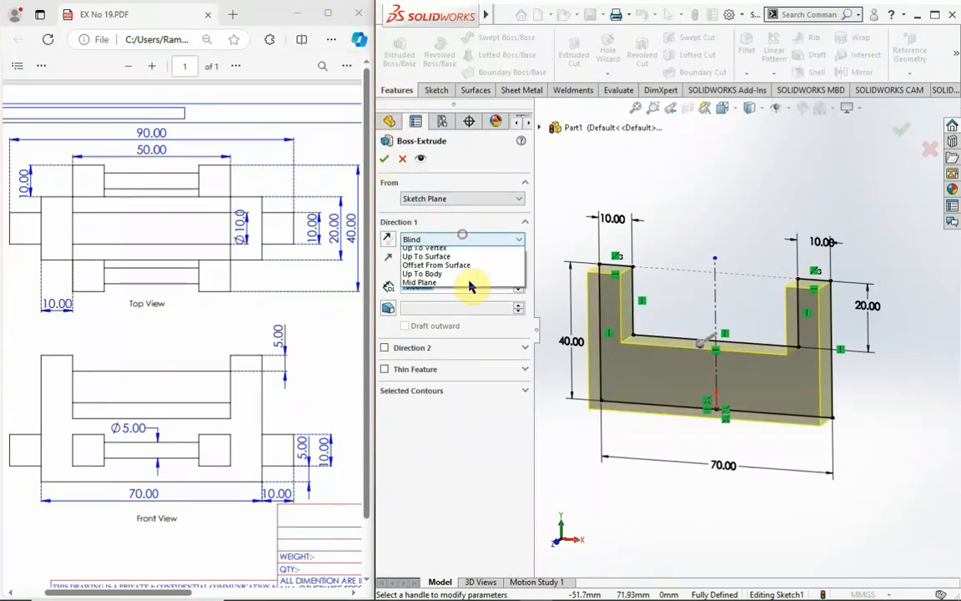
{"action": "left_click", "coordinate": [468, 297]}
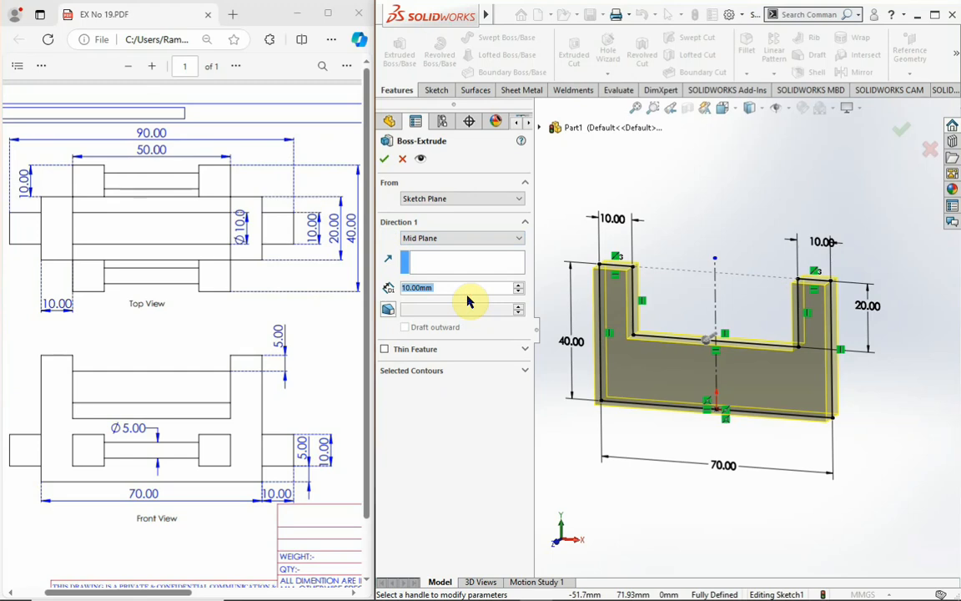
{"action": "left_click", "coordinate": [462, 240]}
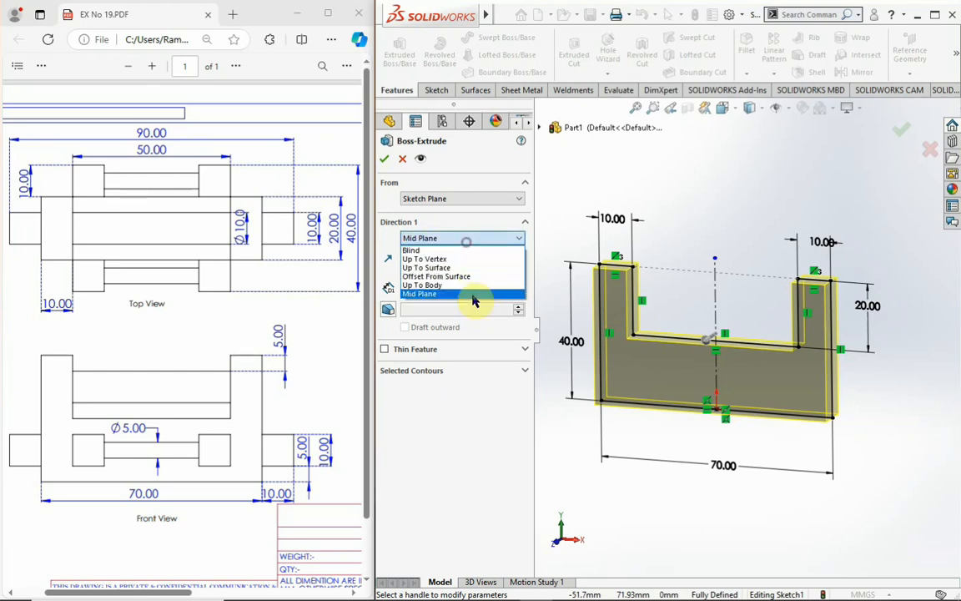
{"action": "left_click", "coordinate": [472, 298]}
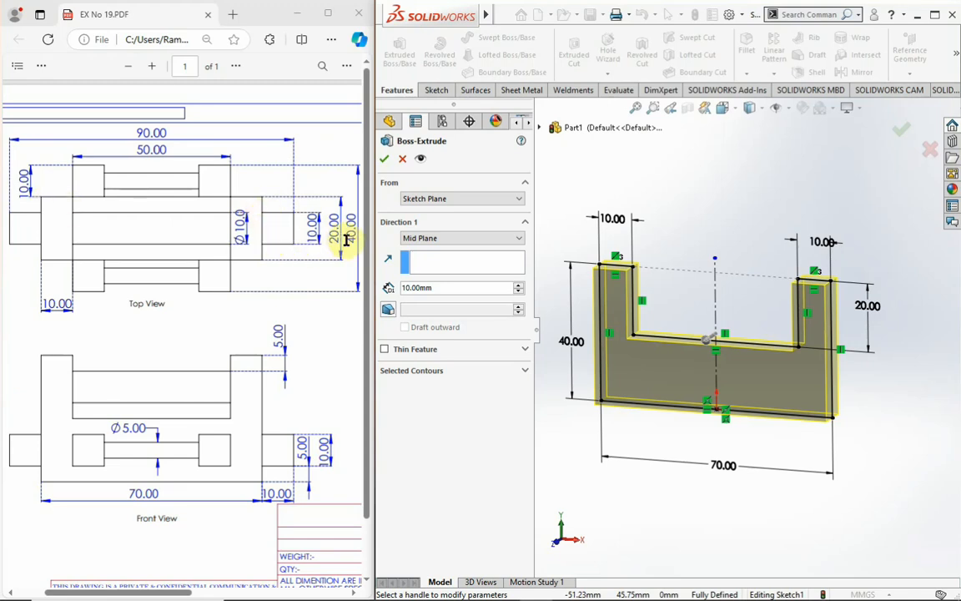
Step: Set the extrusion depth to 20 mm, matching the body's width in the drawing's top view, and create the boss
{"action": "left_click_drag", "start_coordinate": [331, 214], "coordinate": [325, 249]}
{"action": "left_click", "coordinate": [447, 287]}
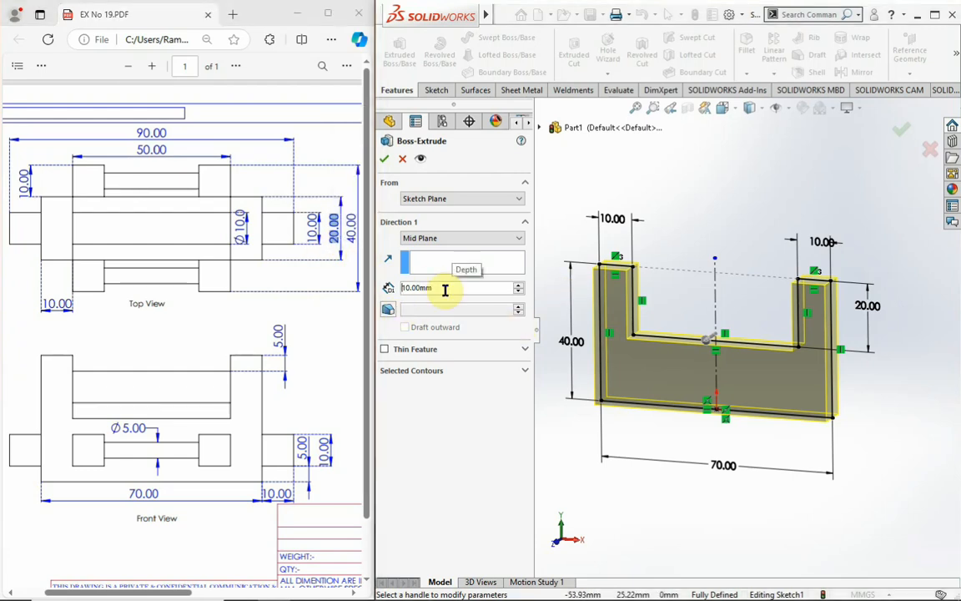
{"action": "key", "text": "BackSpace"}
{"action": "key", "text": "BackSpace"}
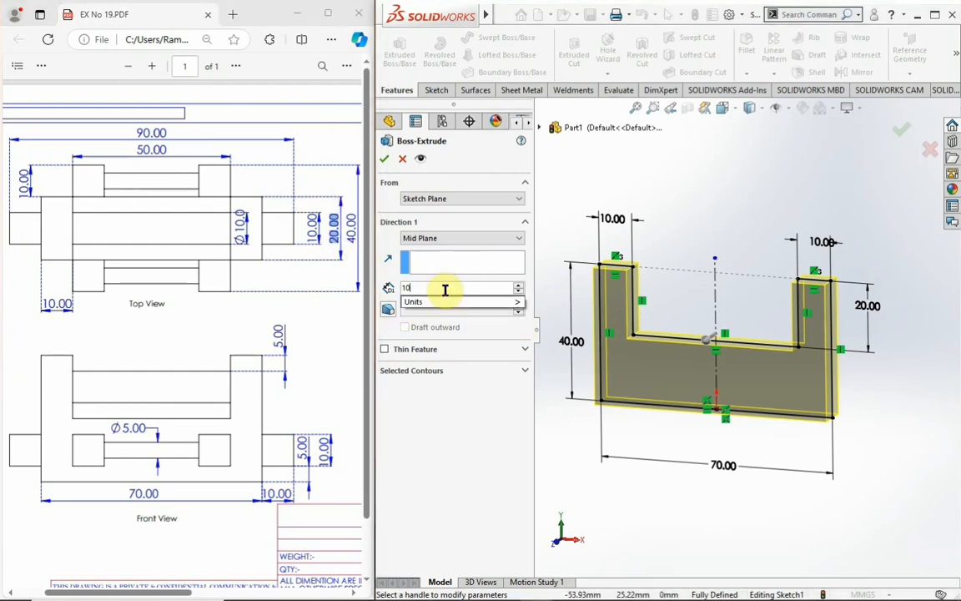
{"action": "key", "text": "BackSpace"}
{"action": "key", "text": "BackSpace"}
{"action": "type", "text": "20"}
{"action": "key", "text": "Return"}
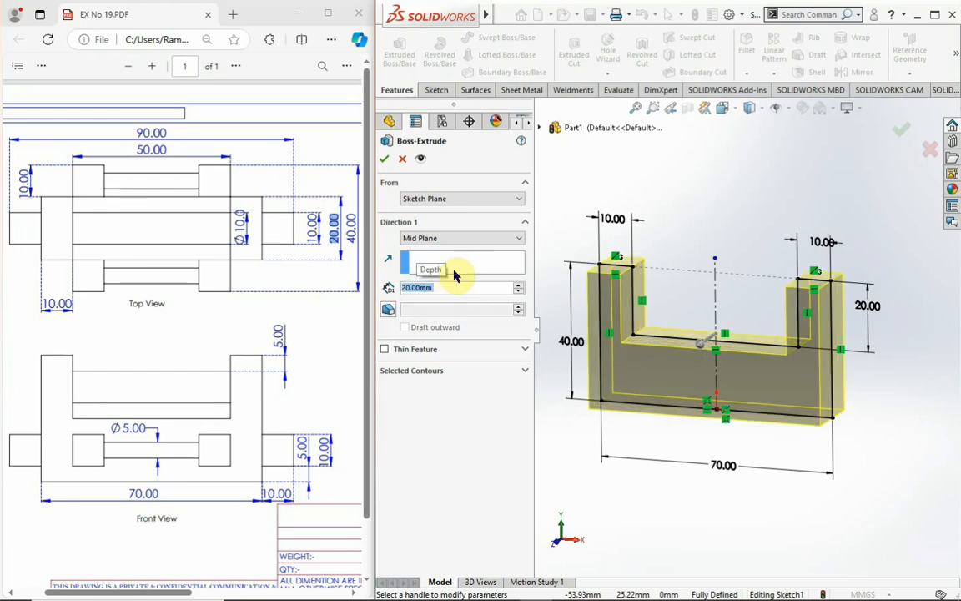
{"action": "left_click", "coordinate": [383, 157]}
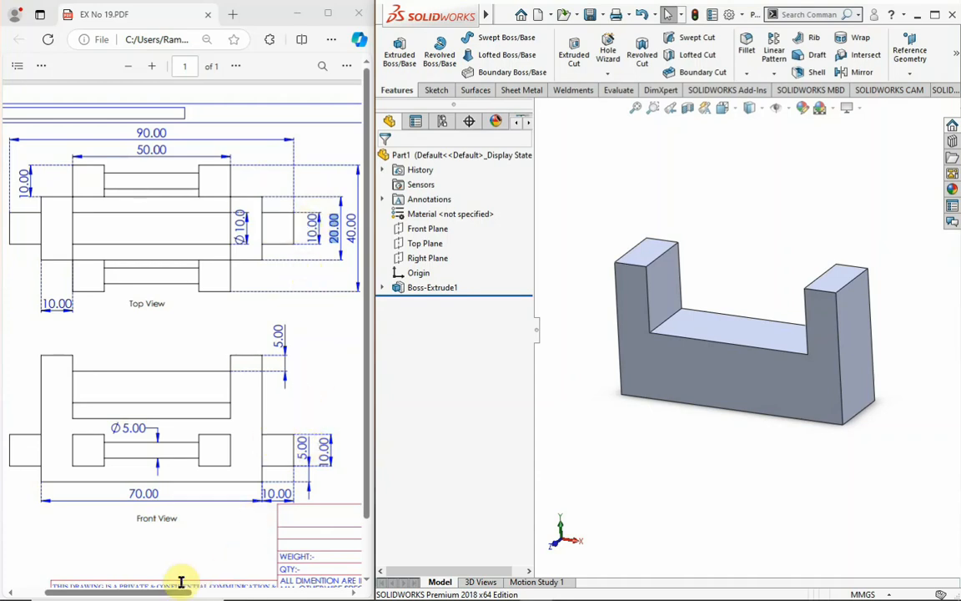
Step: Examine the front, side and isometric views in the PDF for the size and location of the square end block
{"action": "mouse_move", "coordinate": [178, 594]}
{"action": "left_mouse_down"}
{"action": "mouse_move", "coordinate": [276, 594]}
{"action": "mouse_move", "coordinate": [181, 584]}
{"action": "left_mouse_up"}
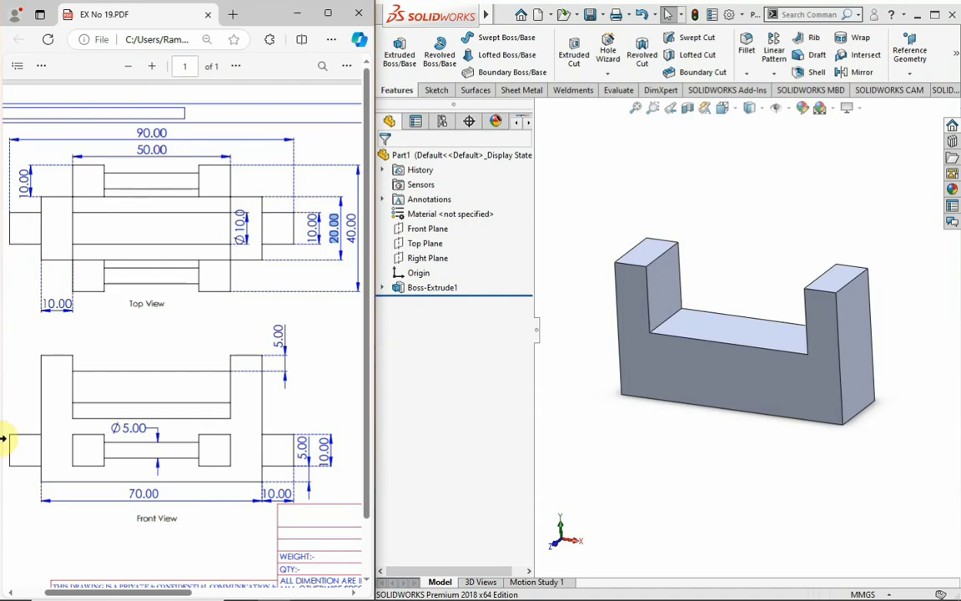
{"action": "left_click", "coordinate": [858, 369]}
{"action": "left_click", "coordinate": [793, 489]}
{"action": "left_click", "coordinate": [869, 382]}
{"action": "left_click", "coordinate": [760, 479]}
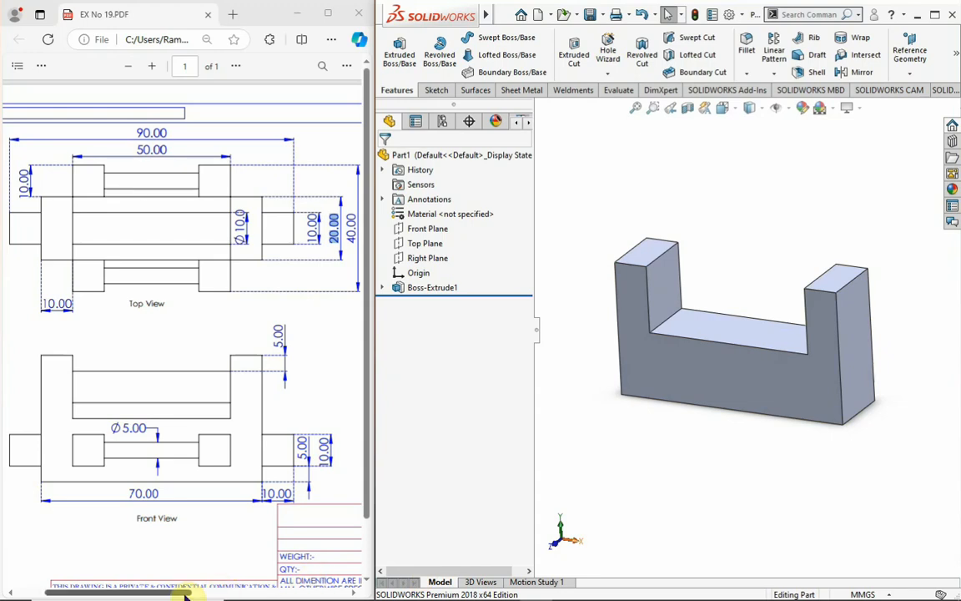
{"action": "left_click_drag", "start_coordinate": [184, 593], "coordinate": [279, 592]}
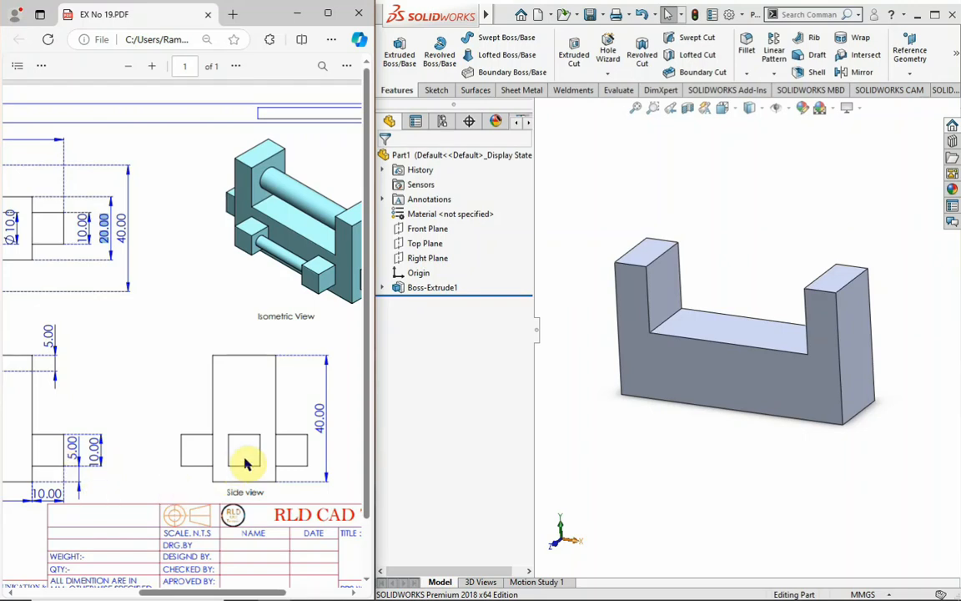
{"action": "left_click", "coordinate": [870, 344]}
{"action": "left_click_drag", "start_coordinate": [33, 494], "coordinate": [64, 494]}
{"action": "left_click", "coordinate": [92, 372]}
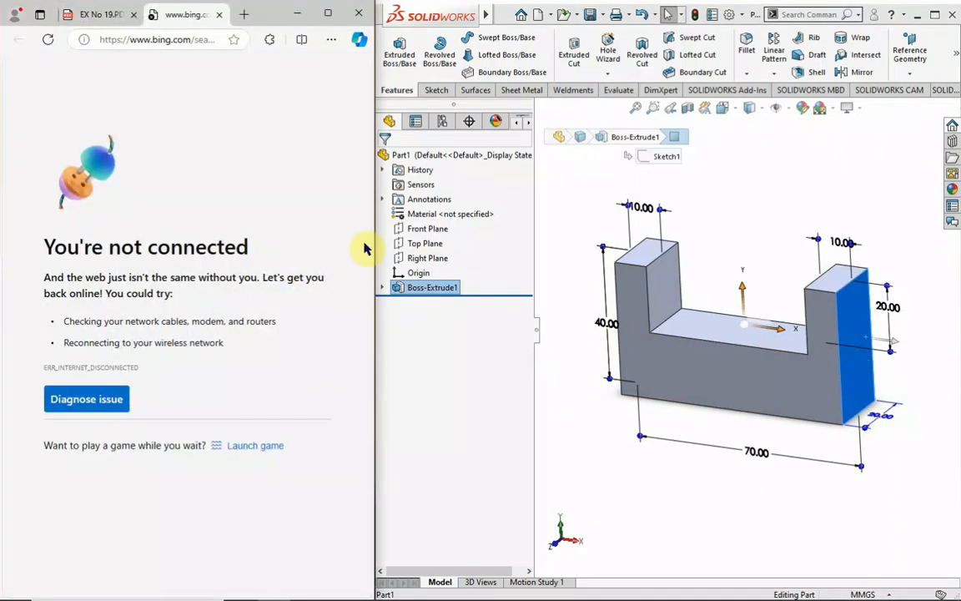
{"action": "left_click", "coordinate": [221, 15]}
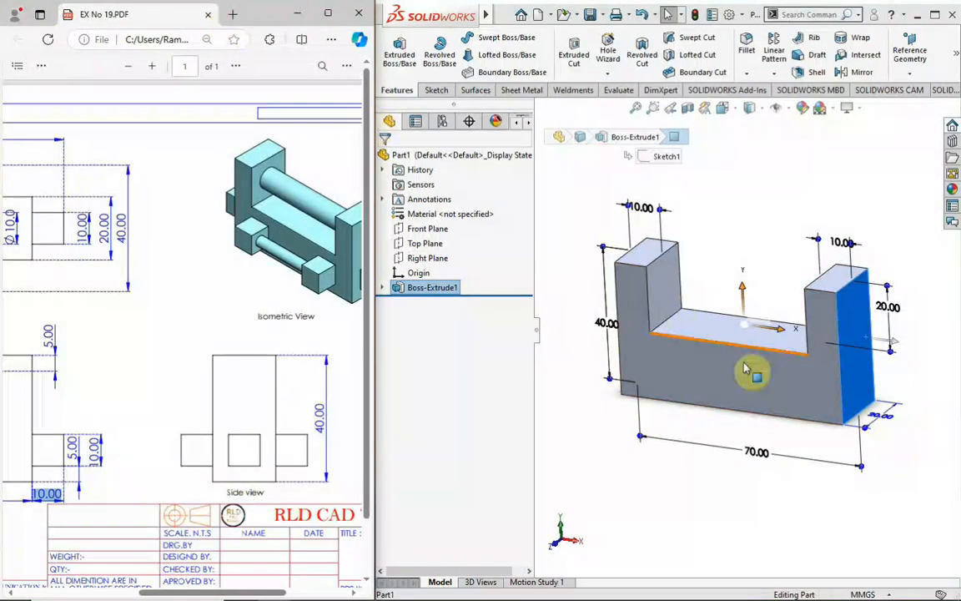
Step: Start a sketch on the right end face of the U-shaped body and view it face-on
{"action": "middle_click_drag", "start_coordinate": [773, 493], "coordinate": [841, 319]}
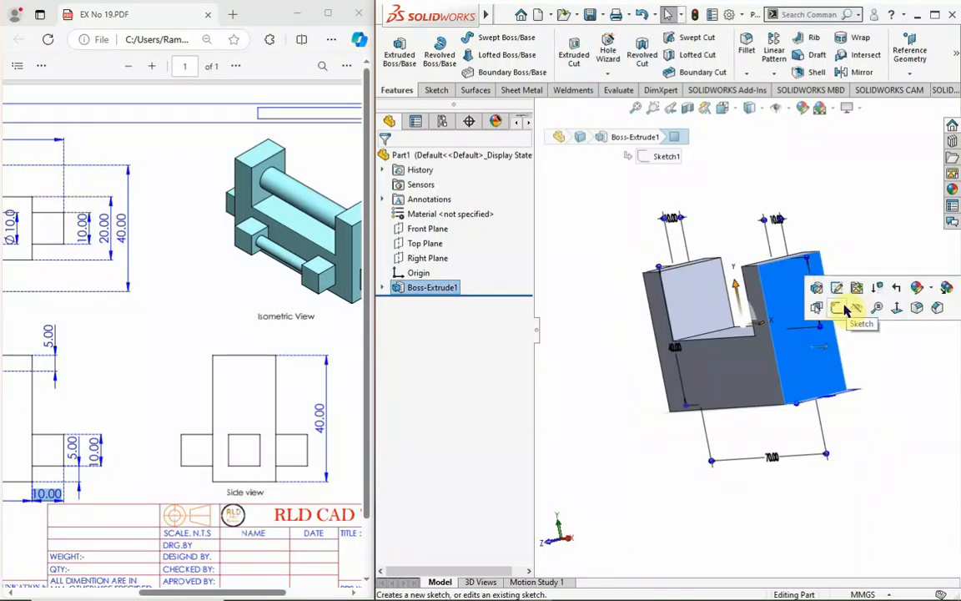
{"action": "left_click", "coordinate": [839, 307]}
{"action": "key", "text": "space"}
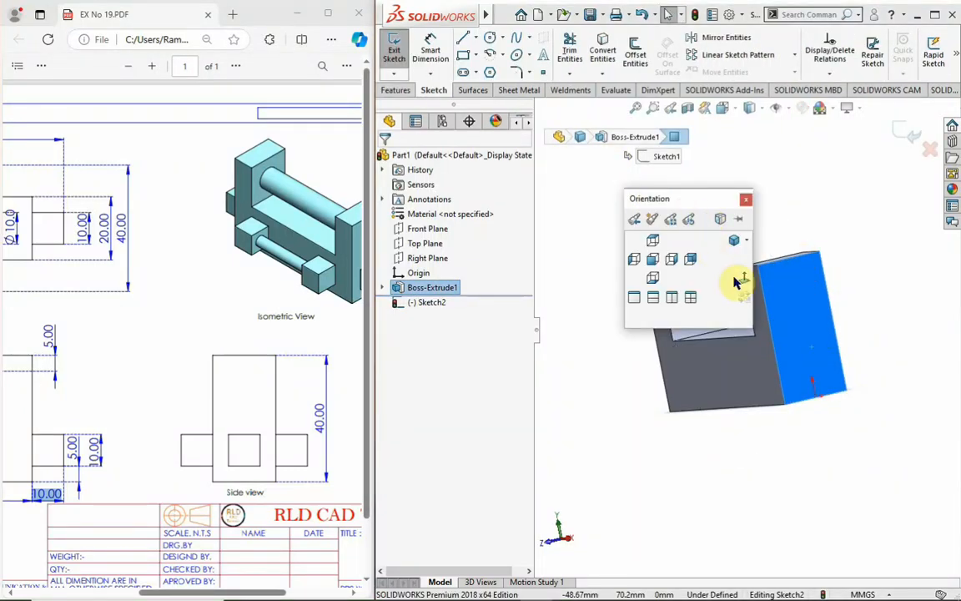
{"action": "left_click", "coordinate": [738, 280]}
{"action": "left_click", "coordinate": [586, 238]}
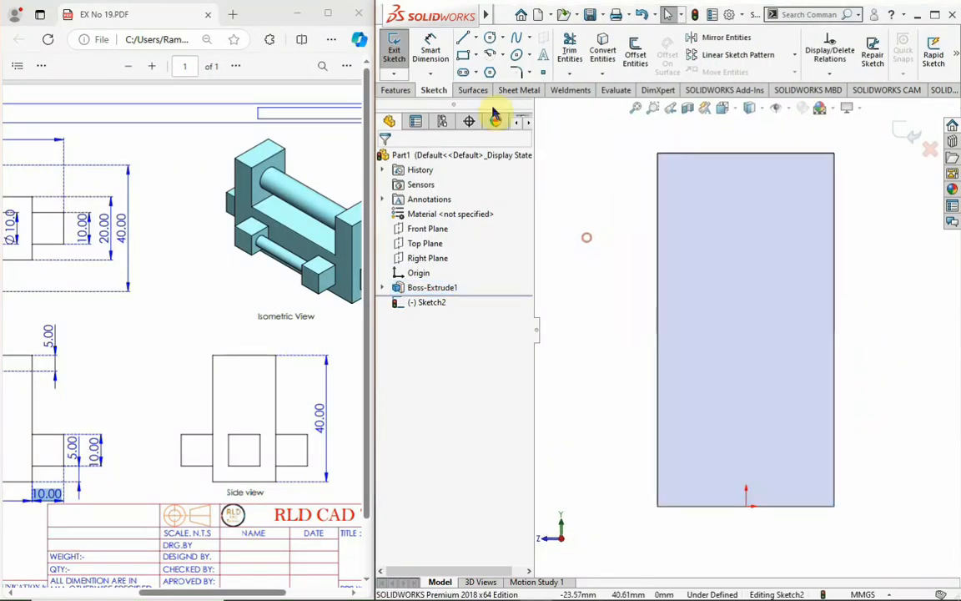
Step: Sketch a center rectangle about 9.5 mm wide and 13 mm high, centred about 12 mm above the face's bottom edge
{"action": "left_click", "coordinate": [469, 55]}
{"action": "left_click", "coordinate": [476, 56]}
{"action": "left_click", "coordinate": [500, 87]}
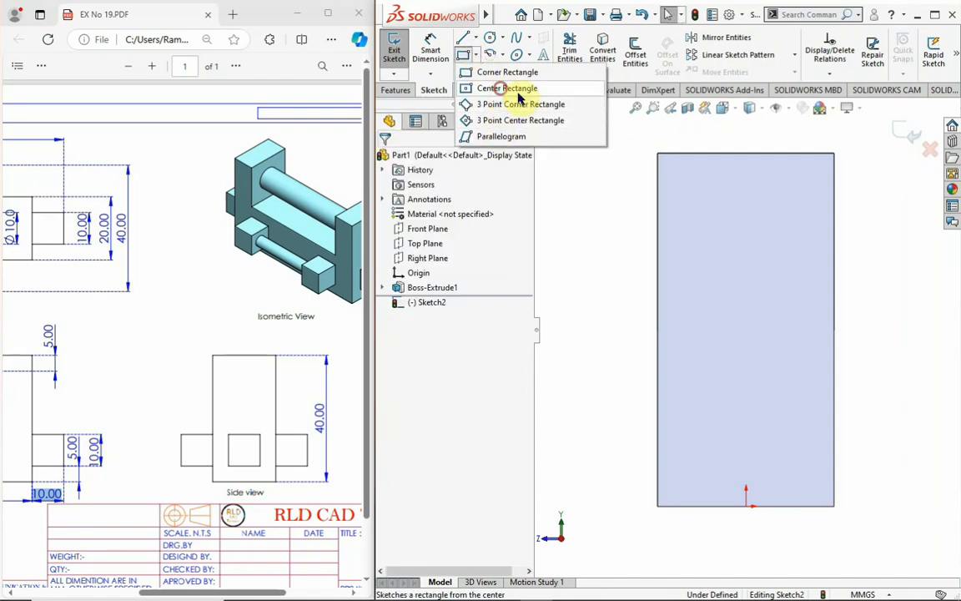
{"action": "left_click", "coordinate": [746, 401]}
{"action": "left_click", "coordinate": [704, 343]}
{"action": "right_click", "coordinate": [715, 315]}
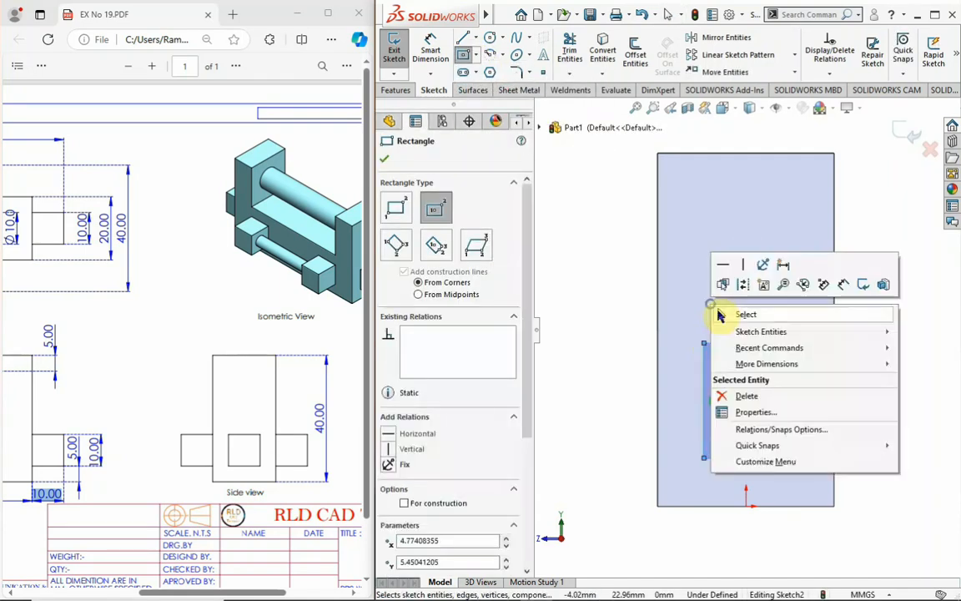
{"action": "left_click", "coordinate": [721, 313]}
Step: Make the rectangle's center point vertical with the origin
{"action": "left_click", "coordinate": [747, 402]}
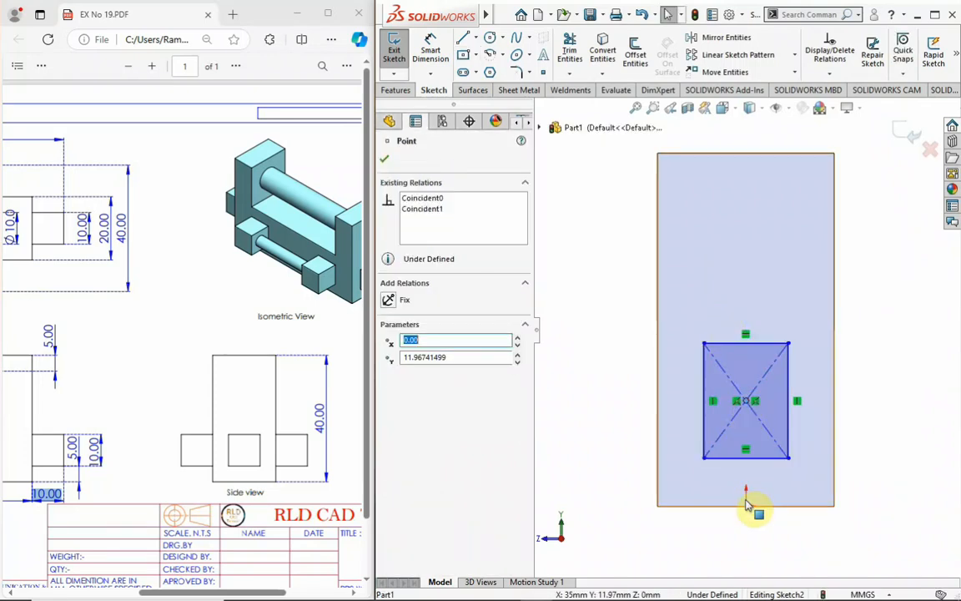
{"action": "left_click", "coordinate": [746, 505], "text": "ctrl"}
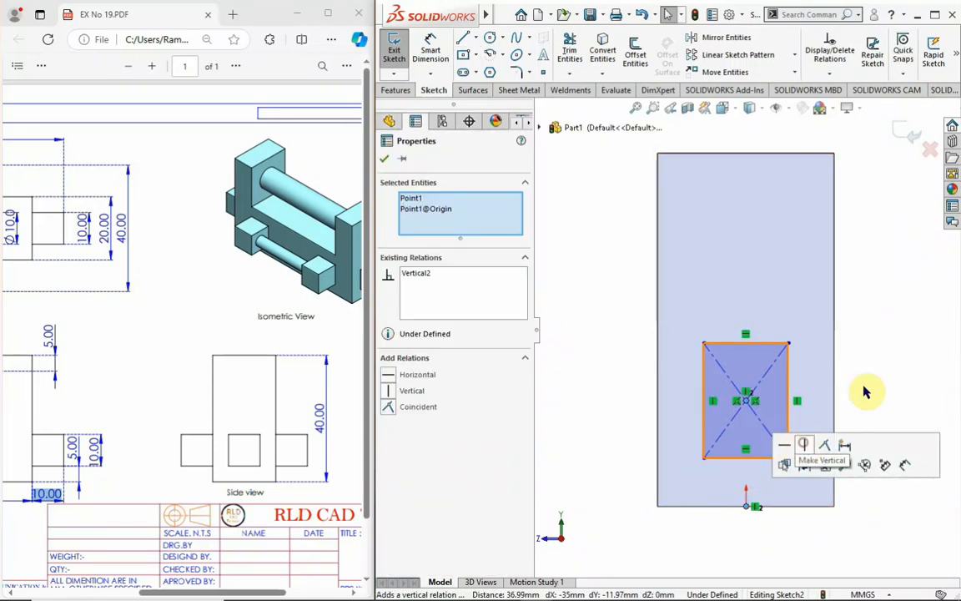
{"action": "left_click", "coordinate": [802, 445]}
{"action": "left_click", "coordinate": [596, 379]}
Step: Dimension the rectangle on the right end face to 10 mm wide and 10 mm high
{"action": "left_click", "coordinate": [431, 48]}
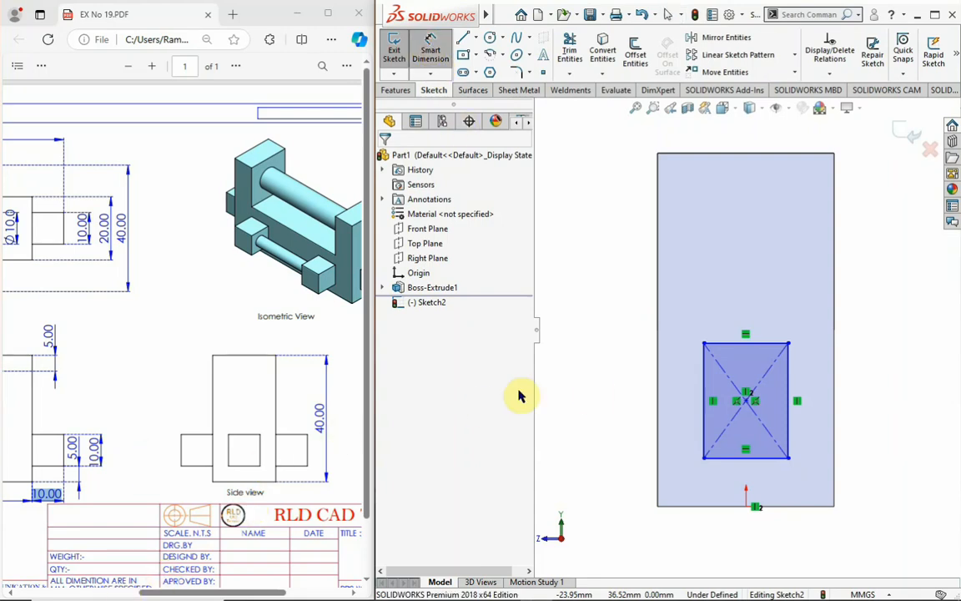
{"action": "left_click", "coordinate": [772, 345]}
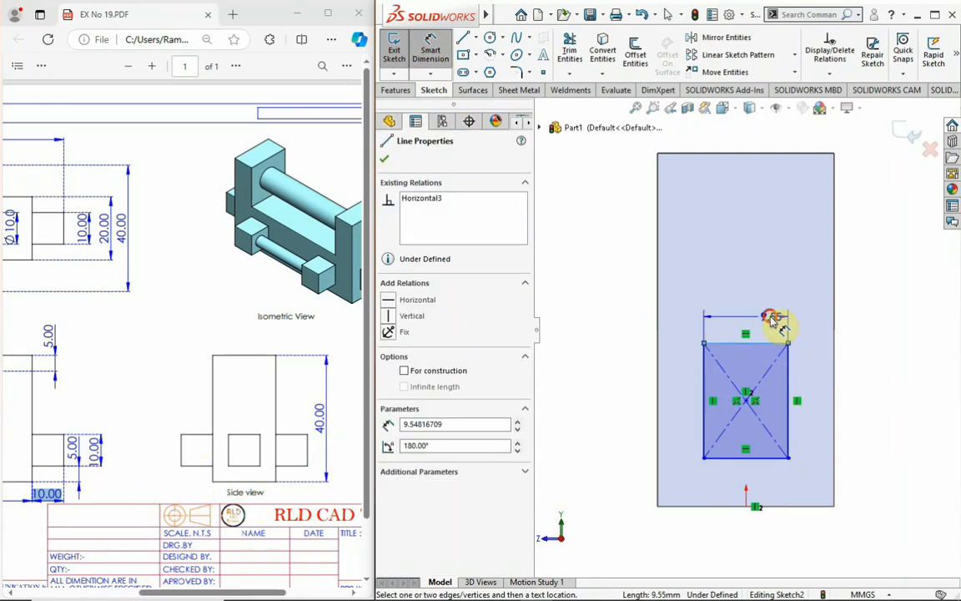
{"action": "left_click", "coordinate": [773, 322]}
{"action": "type", "text": "10"}
{"action": "key", "text": "Return"}
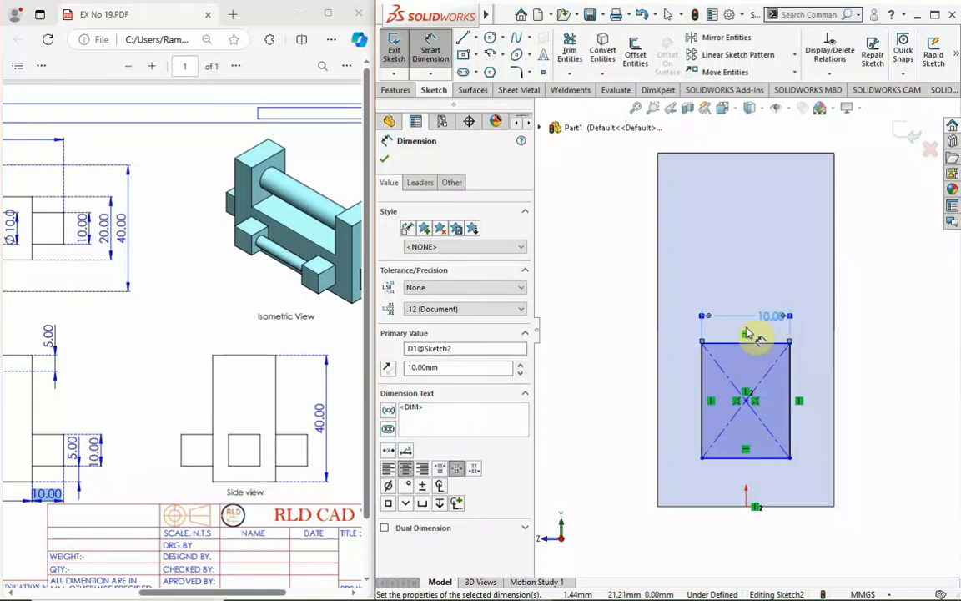
{"action": "left_click", "coordinate": [702, 369]}
{"action": "left_click", "coordinate": [684, 373]}
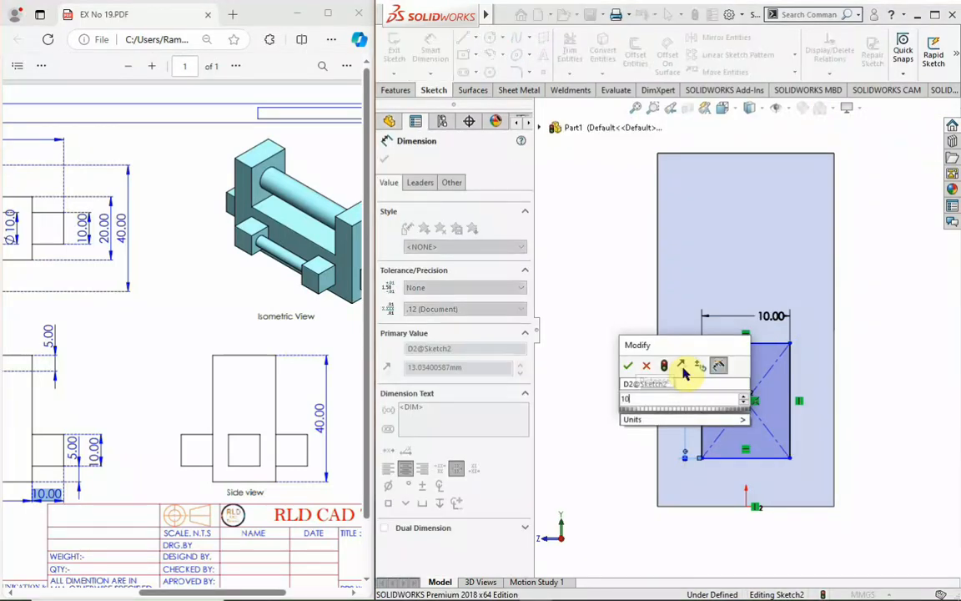
{"action": "type", "text": "10"}
{"action": "key", "text": "Return"}
{"action": "left_click", "coordinate": [907, 395]}
Step: Dimension the square's lower edge 5 mm above the bottom edge of the end face, as given in the drawing's front view
{"action": "mouse_move", "coordinate": [872, 411]}
{"action": "middle_mouse_down"}
{"action": "mouse_move", "coordinate": [708, 440]}
{"action": "mouse_move", "coordinate": [747, 428]}
{"action": "mouse_move", "coordinate": [762, 392]}
{"action": "mouse_move", "coordinate": [738, 414]}
{"action": "middle_mouse_up"}
{"action": "scroll", "coordinate": [784, 391], "scroll_direction": "down", "scroll_amount": 3}
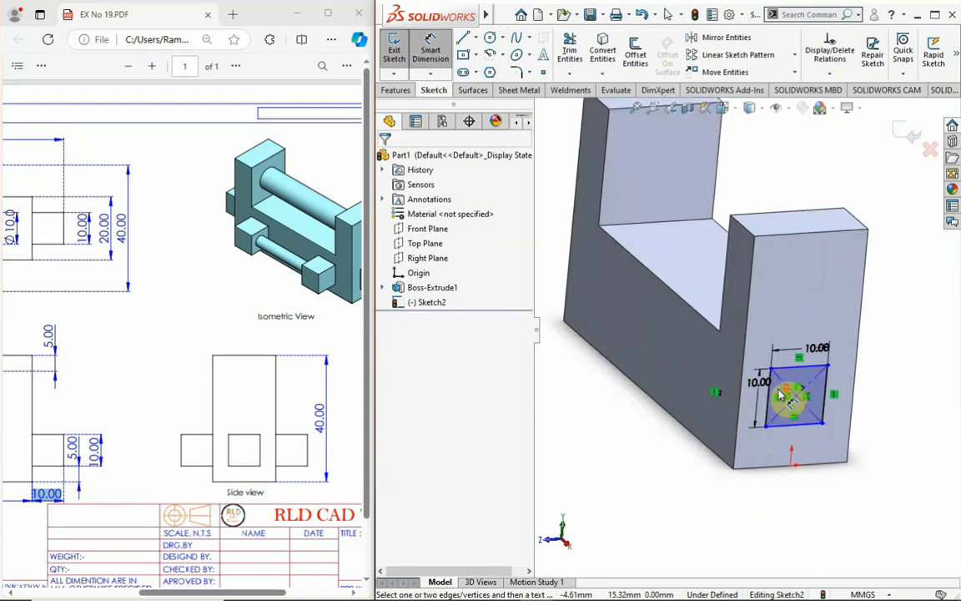
{"action": "scroll", "coordinate": [789, 394], "scroll_direction": "down", "scroll_amount": 3}
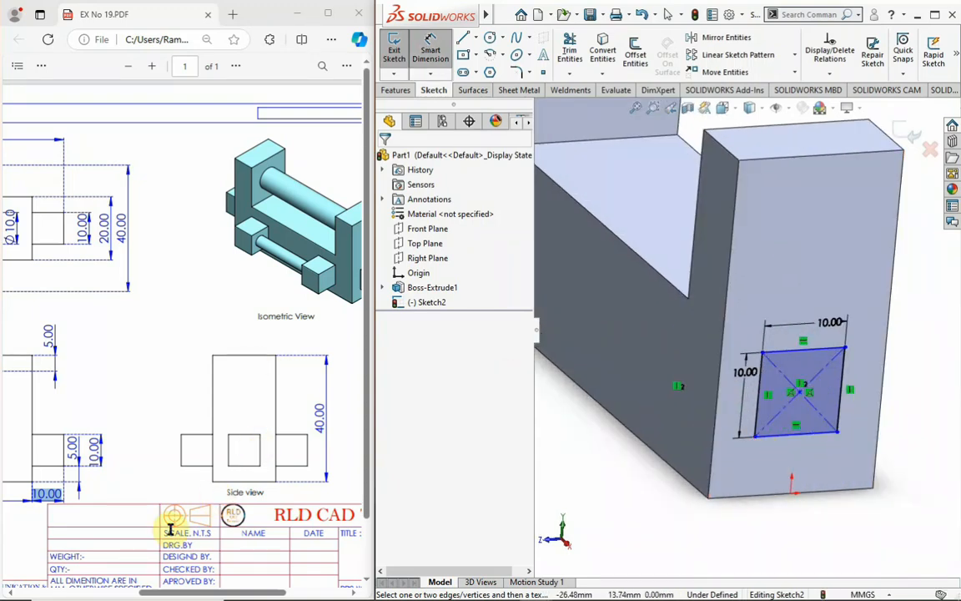
{"action": "mouse_move", "coordinate": [201, 594]}
{"action": "left_mouse_down"}
{"action": "mouse_move", "coordinate": [50, 594]}
{"action": "mouse_move", "coordinate": [197, 593]}
{"action": "mouse_move", "coordinate": [175, 592]}
{"action": "left_mouse_up"}
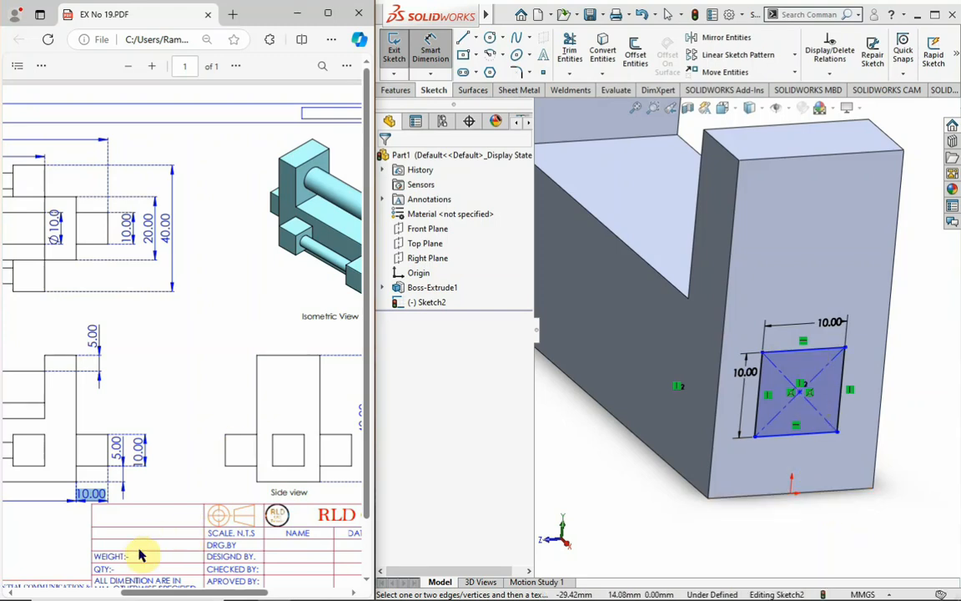
{"action": "mouse_move", "coordinate": [157, 593]}
{"action": "left_mouse_down"}
{"action": "mouse_move", "coordinate": [210, 592]}
{"action": "mouse_move", "coordinate": [83, 592]}
{"action": "left_mouse_up"}
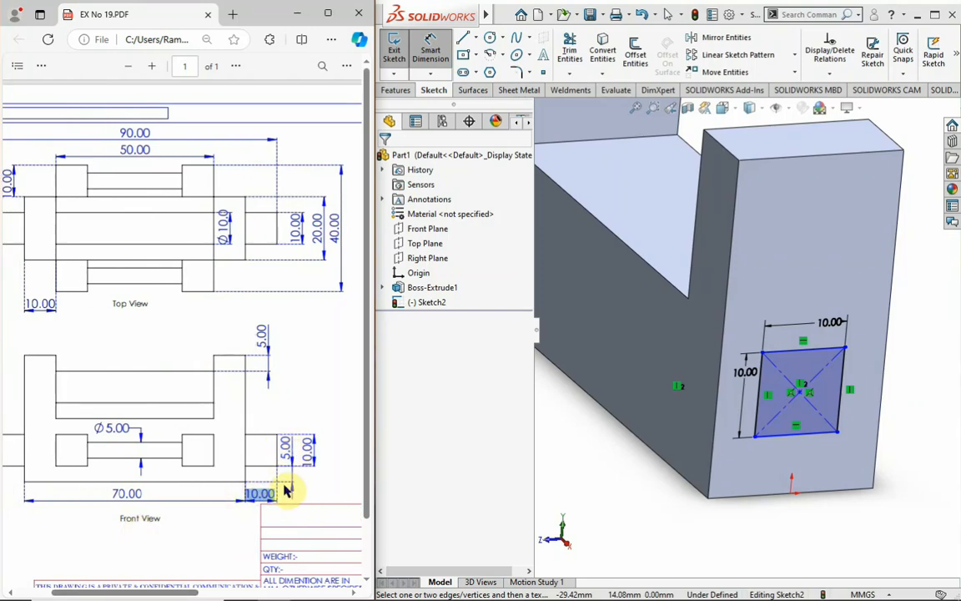
{"action": "left_click", "coordinate": [789, 435]}
{"action": "left_click", "coordinate": [815, 494]}
{"action": "left_click", "coordinate": [811, 472]}
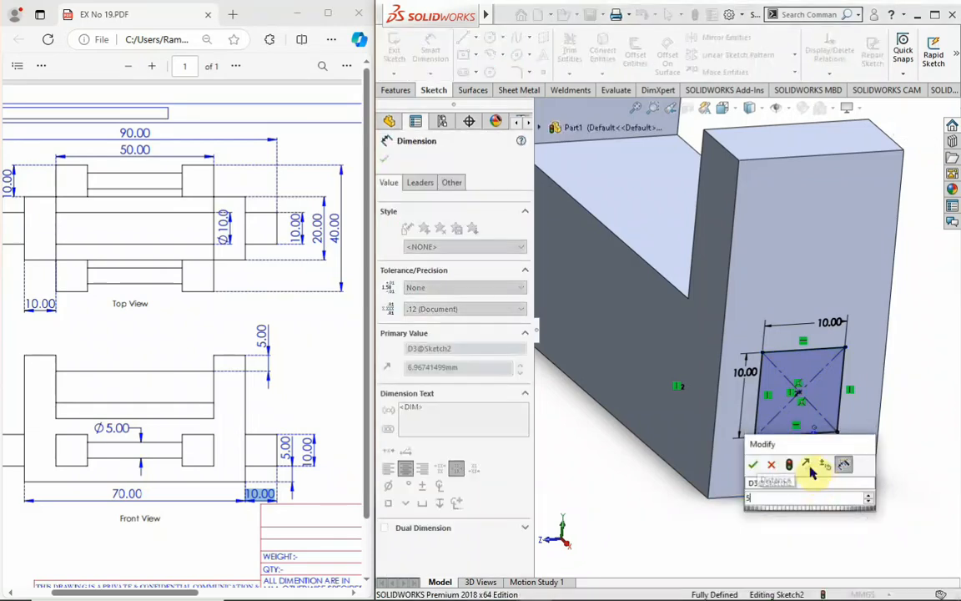
{"action": "type", "text": "5"}
{"action": "key", "text": "Return"}
{"action": "key", "text": "Escape"}
Step: Extrude the square sketch 10 mm outward from the right end face, merged with the body
{"action": "scroll", "coordinate": [826, 526], "scroll_direction": "up", "scroll_amount": 5}
{"action": "mouse_move", "coordinate": [768, 420]}
{"action": "middle_mouse_down"}
{"action": "mouse_move", "coordinate": [841, 399]}
{"action": "mouse_move", "coordinate": [782, 399]}
{"action": "mouse_move", "coordinate": [732, 328]}
{"action": "middle_mouse_up"}
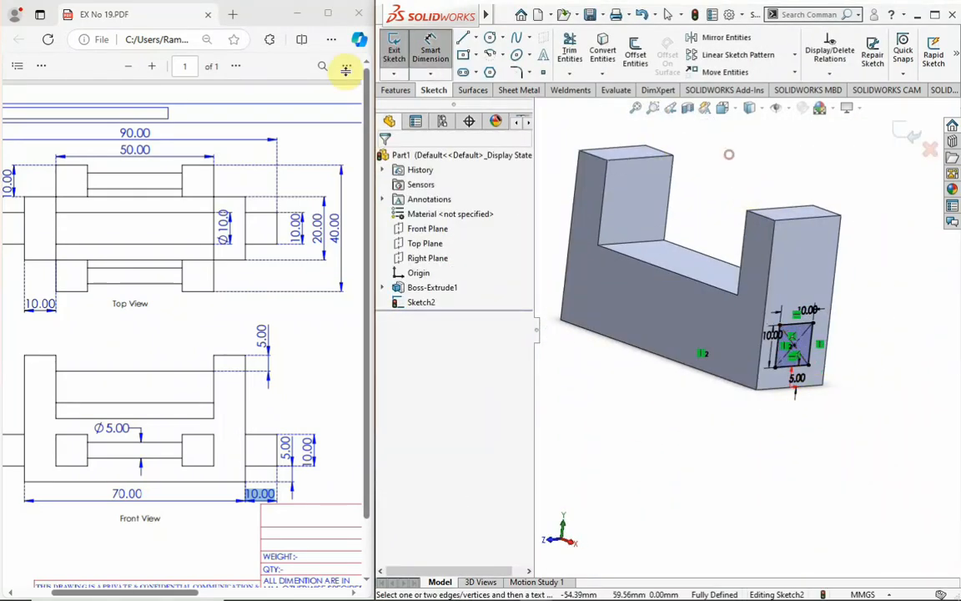
{"action": "left_click", "coordinate": [396, 91]}
{"action": "left_click", "coordinate": [400, 52]}
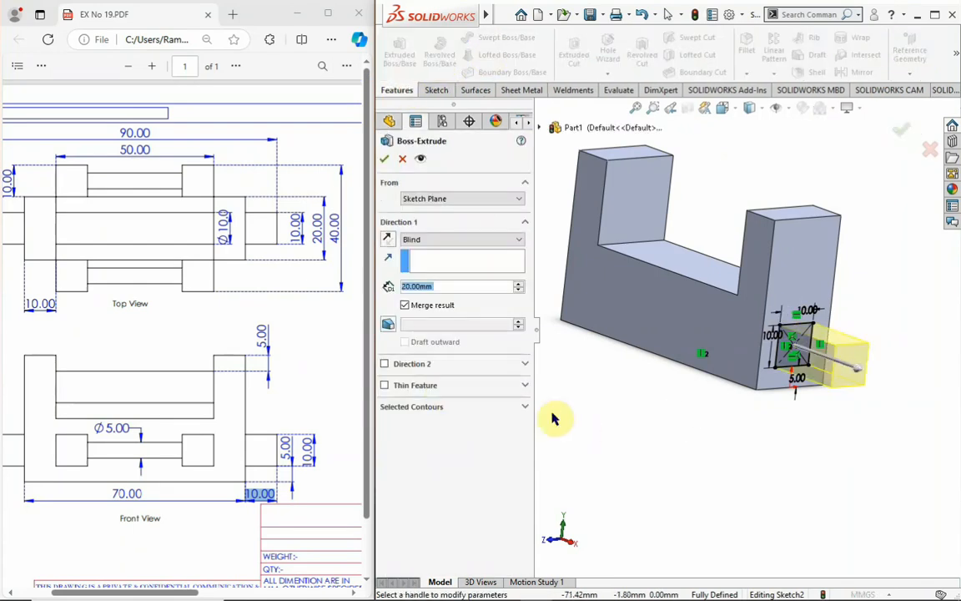
{"action": "type", "text": "10"}
{"action": "key", "text": "Return"}
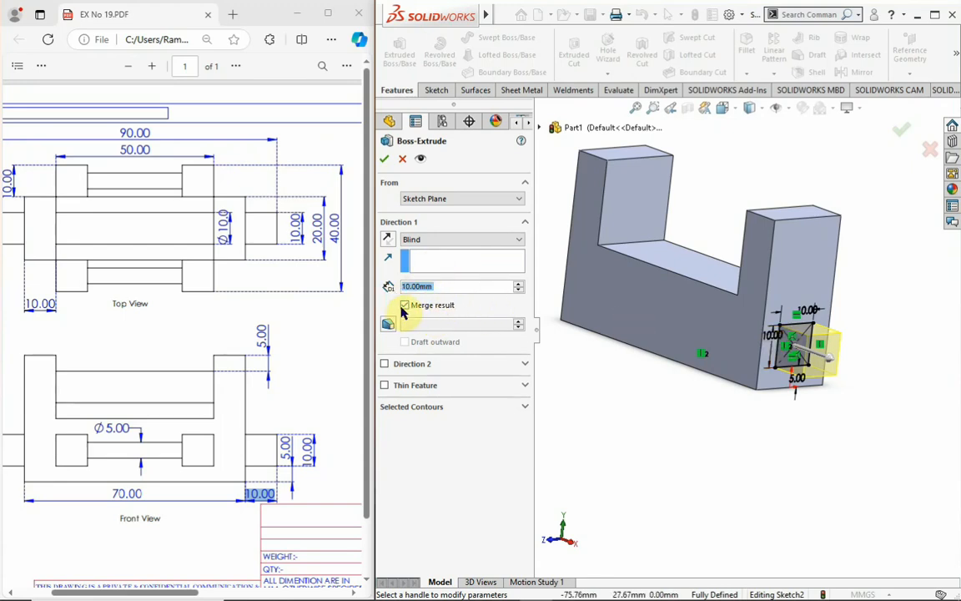
{"action": "left_click", "coordinate": [389, 163]}
{"action": "middle_click_drag", "start_coordinate": [709, 350], "coordinate": [639, 219]}
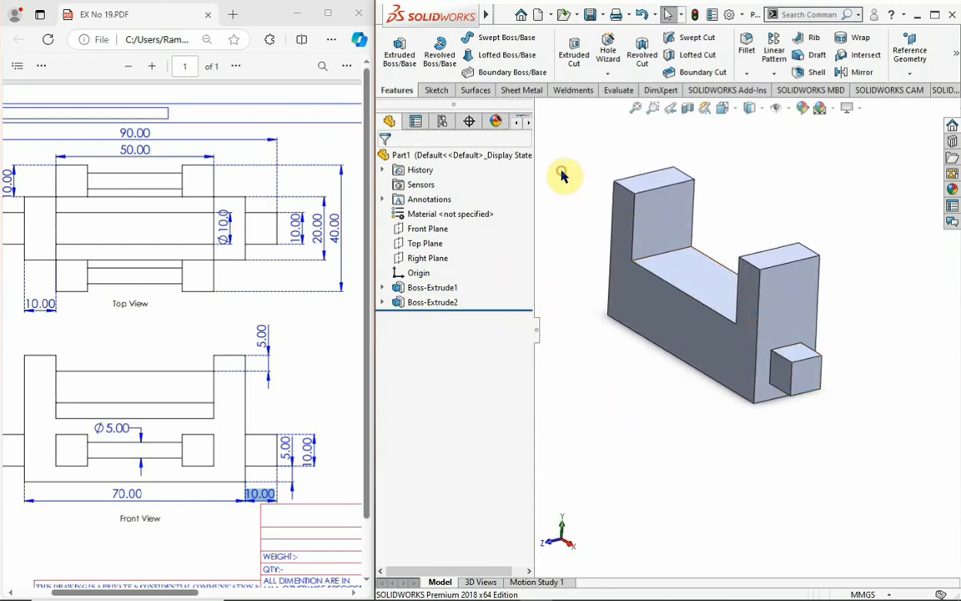
Step: Compare the model with the PDF's top and front views for the matching square block on the opposite end
{"action": "middle_click_drag", "start_coordinate": [708, 243], "coordinate": [672, 223]}
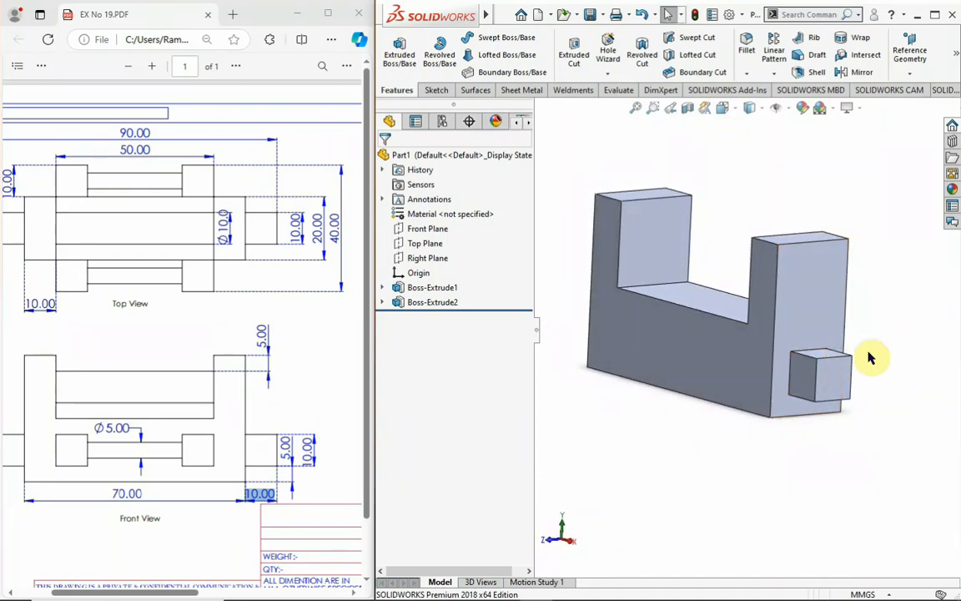
{"action": "middle_click_drag", "start_coordinate": [639, 303], "coordinate": [776, 332]}
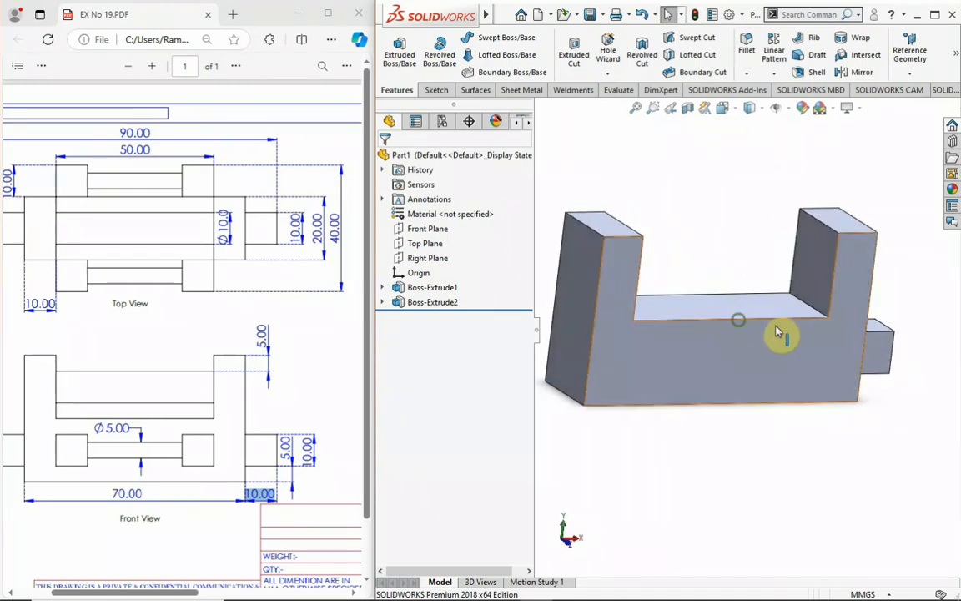
{"action": "mouse_move", "coordinate": [865, 396]}
{"action": "middle_mouse_down"}
{"action": "mouse_move", "coordinate": [789, 333]}
{"action": "mouse_move", "coordinate": [865, 343]}
{"action": "middle_mouse_up"}
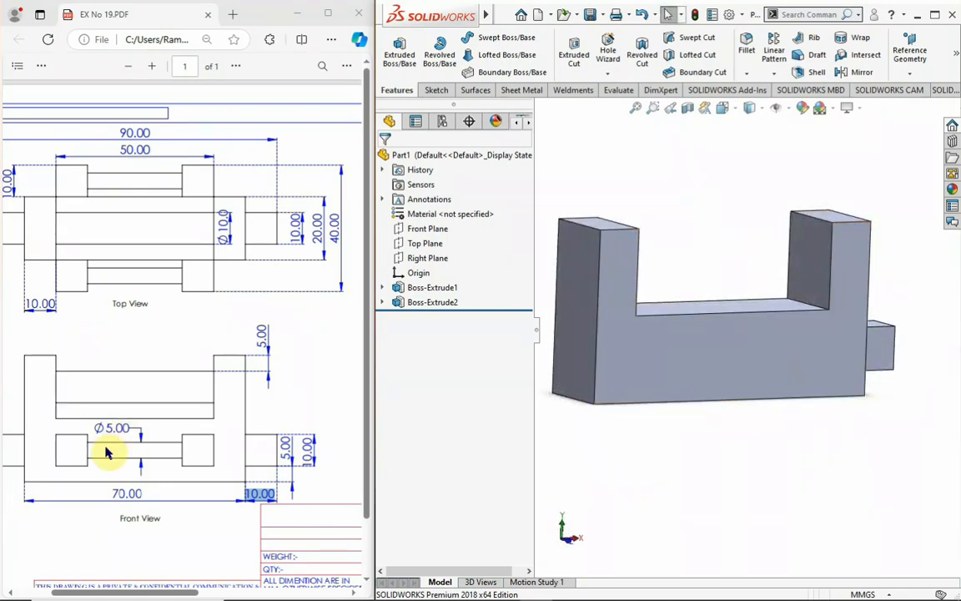
{"action": "left_click_drag", "start_coordinate": [134, 594], "coordinate": [120, 594]}
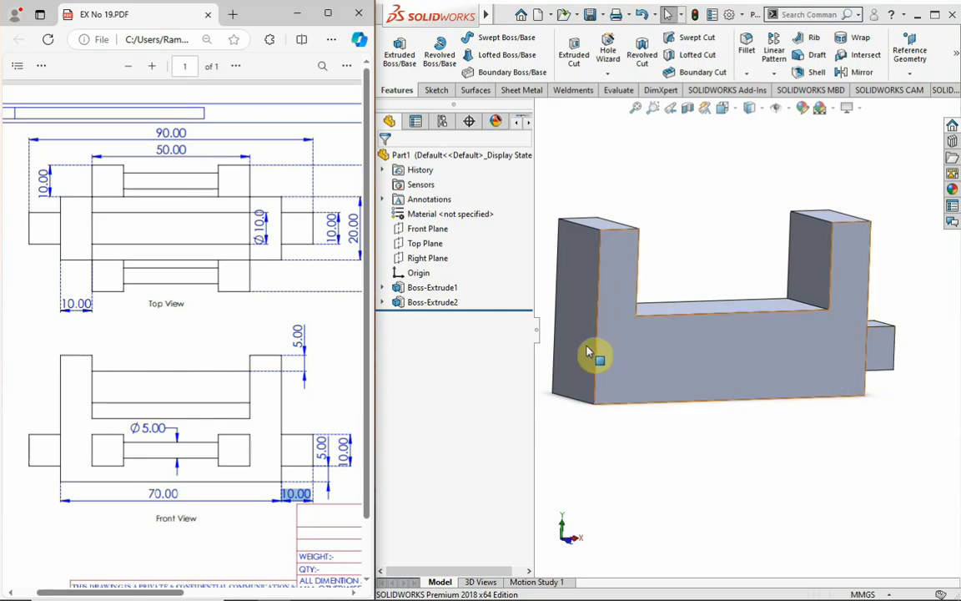
{"action": "left_click", "coordinate": [675, 507]}
{"action": "left_click_drag", "start_coordinate": [176, 593], "coordinate": [185, 593]}
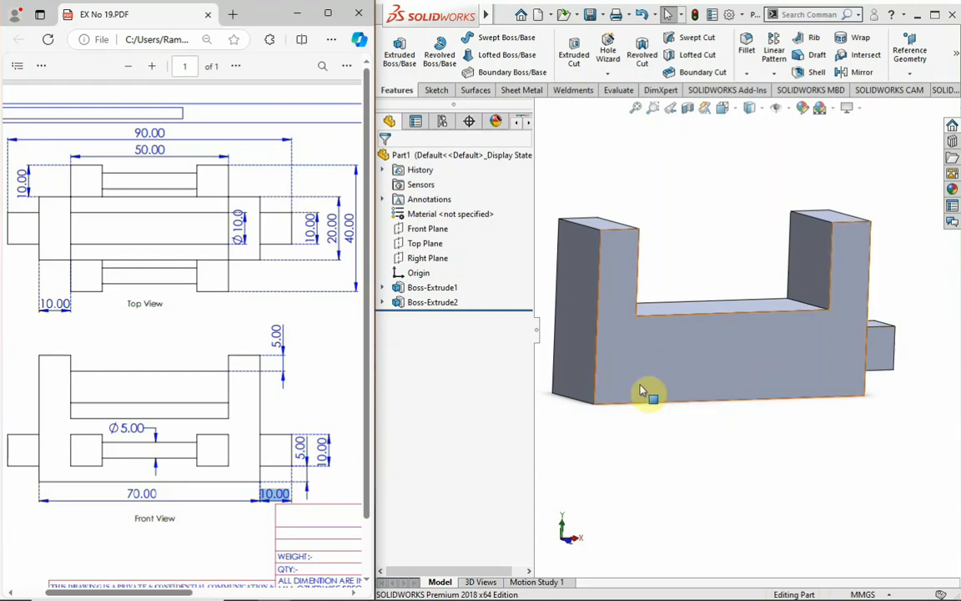
{"action": "left_click", "coordinate": [684, 485]}
{"action": "mouse_move", "coordinate": [693, 259]}
{"action": "middle_mouse_down"}
{"action": "mouse_move", "coordinate": [730, 260]}
{"action": "mouse_move", "coordinate": [702, 267]}
{"action": "middle_mouse_up"}
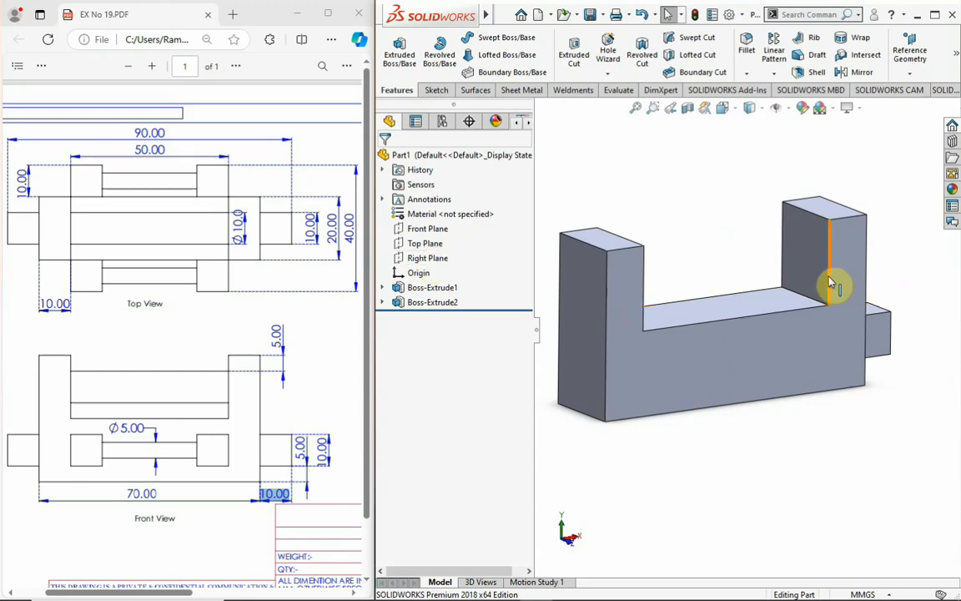
{"action": "middle_click_drag", "start_coordinate": [818, 258], "coordinate": [687, 285]}
{"action": "middle_click_drag", "start_coordinate": [607, 288], "coordinate": [669, 268]}
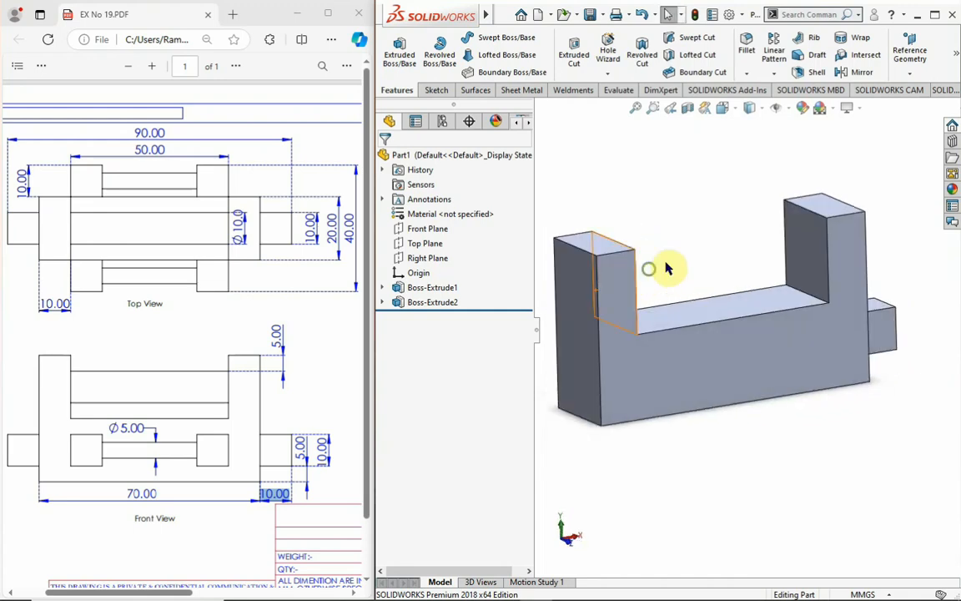
Step: Mirror the square end block (Boss-Extrude2) about the Right Plane onto the opposite end of the body
{"action": "left_click", "coordinate": [432, 258]}
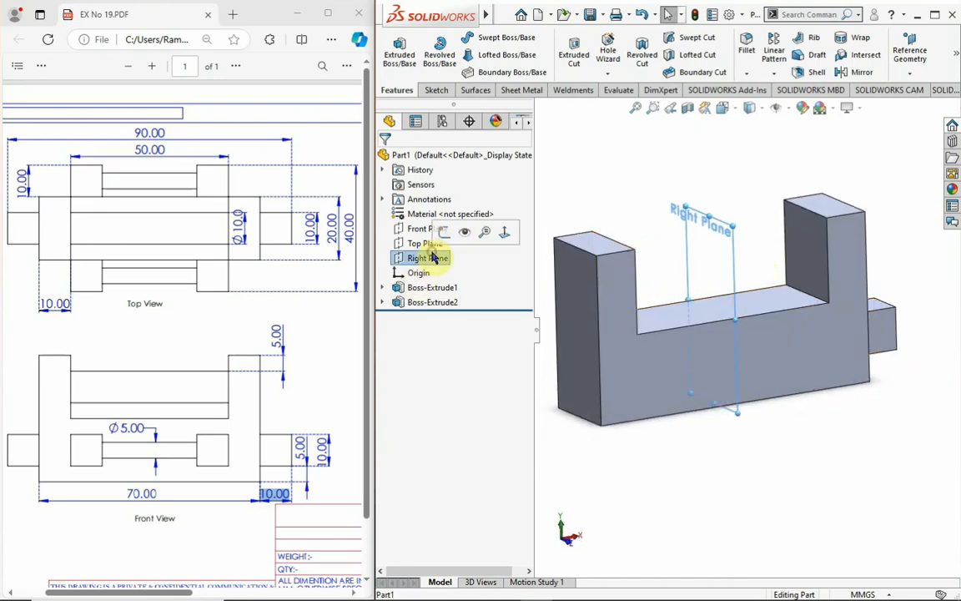
{"action": "left_click", "coordinate": [769, 74]}
{"action": "left_click", "coordinate": [771, 122]}
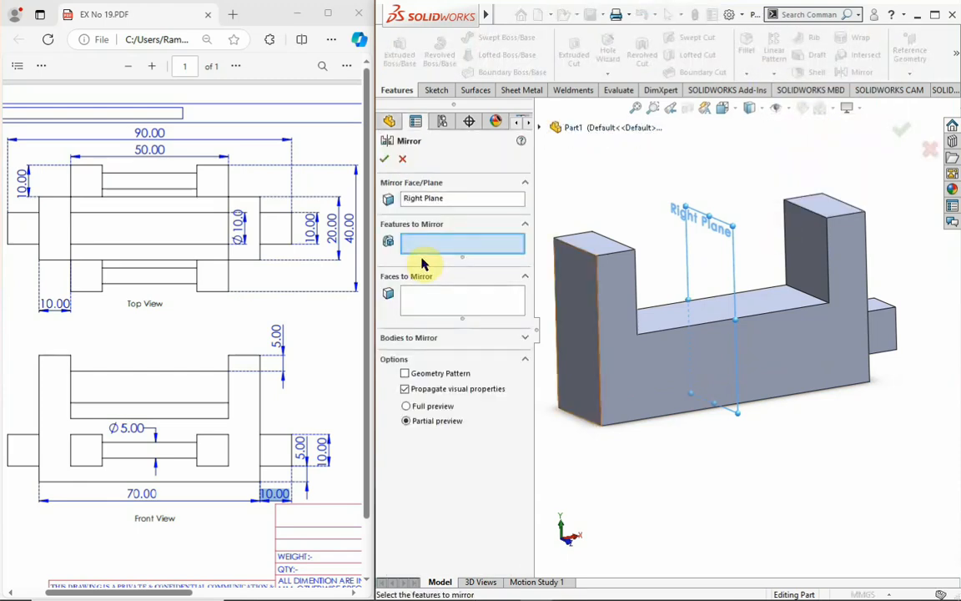
{"action": "left_click", "coordinate": [421, 199]}
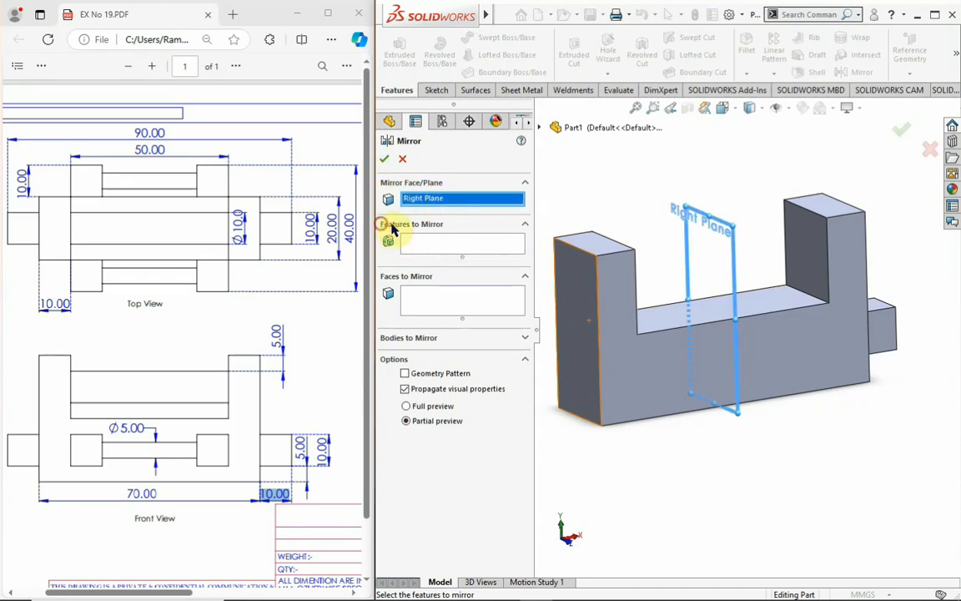
{"action": "left_click", "coordinate": [433, 242]}
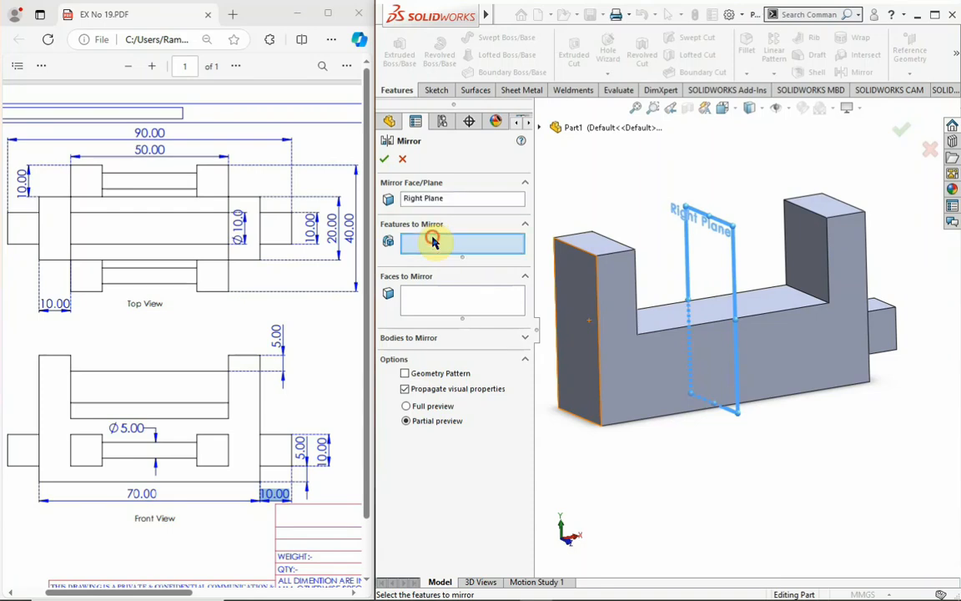
{"action": "left_click", "coordinate": [542, 129]}
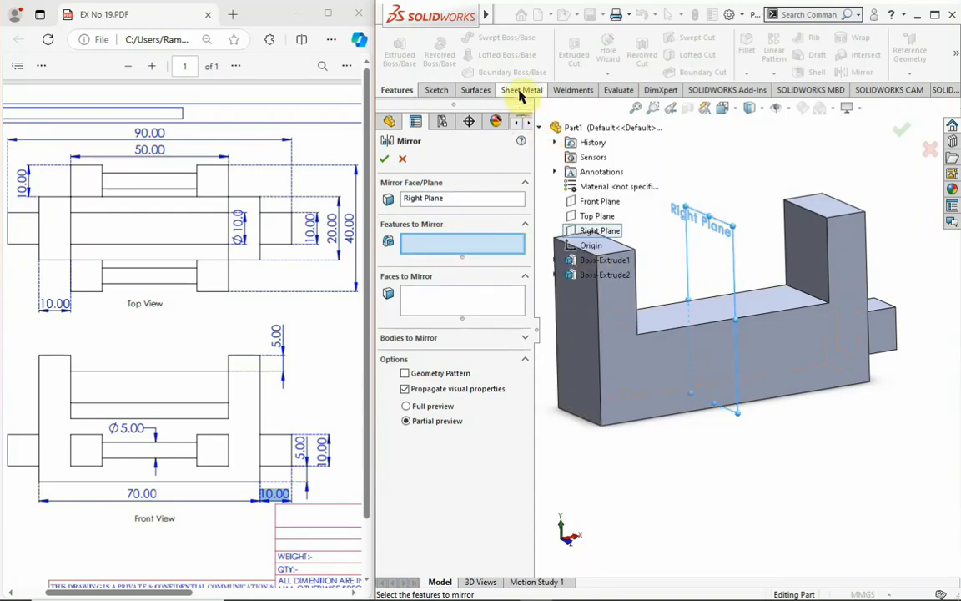
{"action": "left_click", "coordinate": [621, 275]}
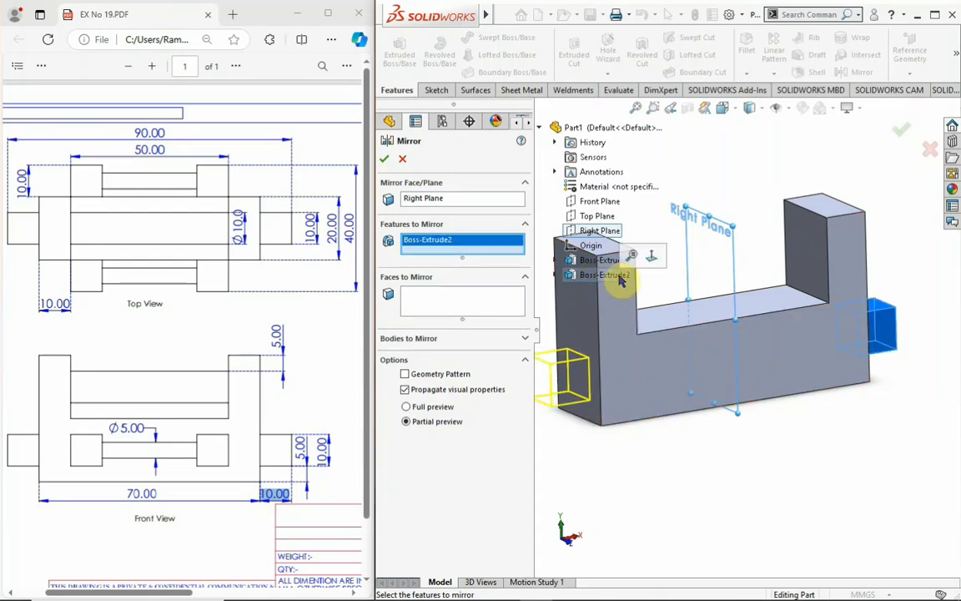
{"action": "left_click", "coordinate": [384, 158]}
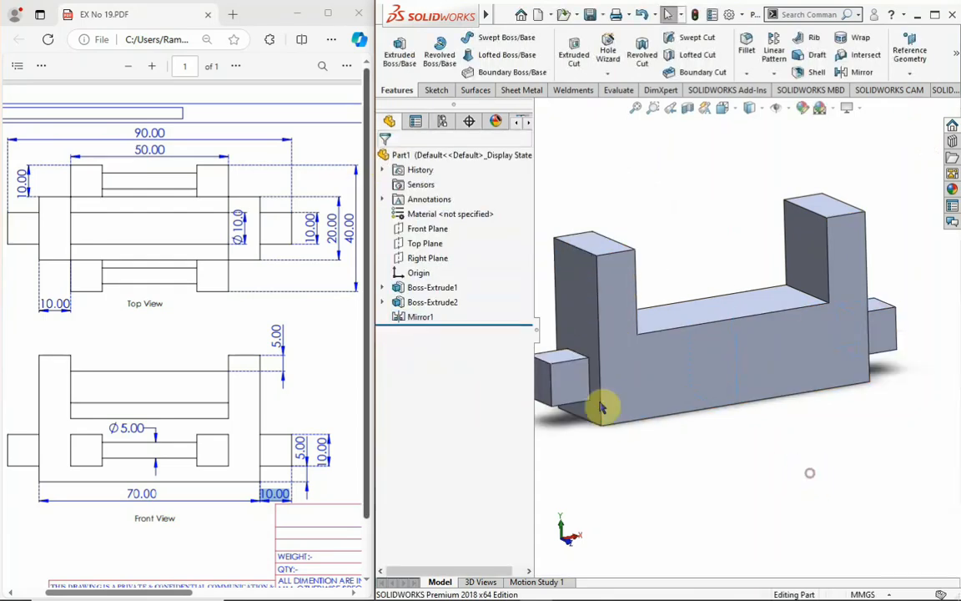
Step: Inspect the body and the square blocks on both ends from several angles
{"action": "scroll", "coordinate": [688, 342], "scroll_direction": "up", "scroll_amount": 3}
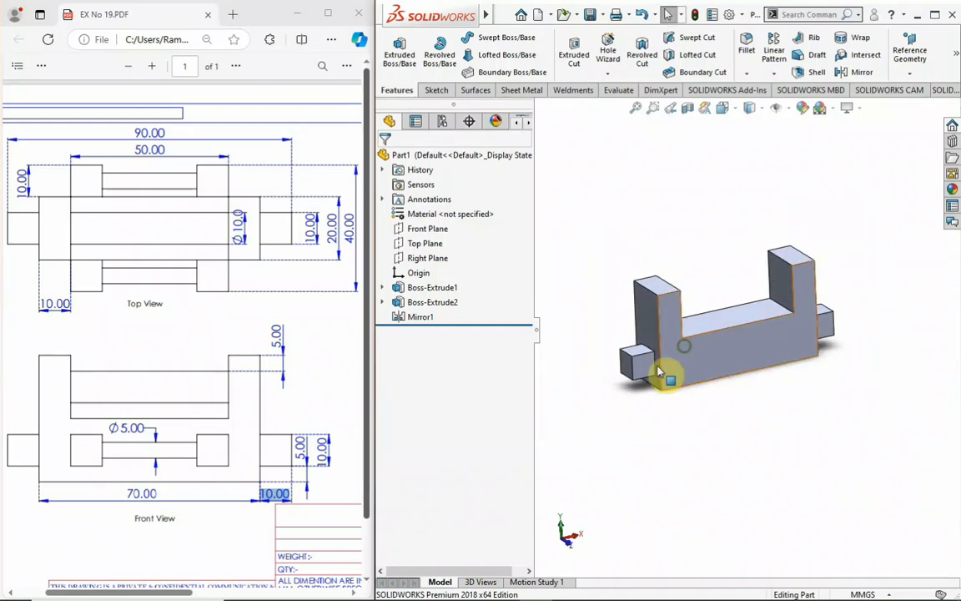
{"action": "scroll", "coordinate": [658, 373], "scroll_direction": "down", "scroll_amount": 3}
{"action": "scroll", "coordinate": [814, 289], "scroll_direction": "up", "scroll_amount": 3}
{"action": "scroll", "coordinate": [813, 289], "scroll_direction": "down", "scroll_amount": 2}
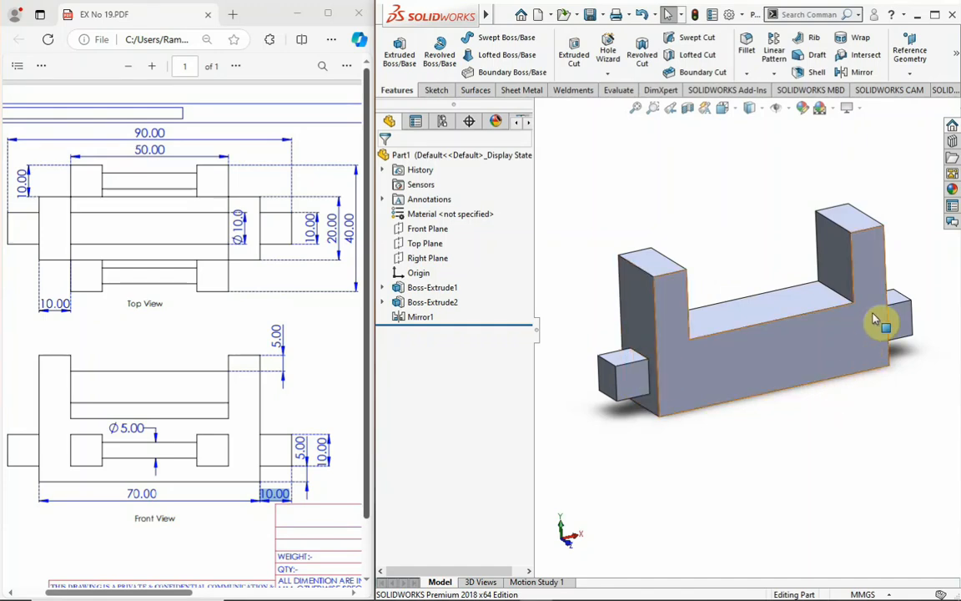
{"action": "scroll", "coordinate": [876, 320], "scroll_direction": "down", "scroll_amount": 1}
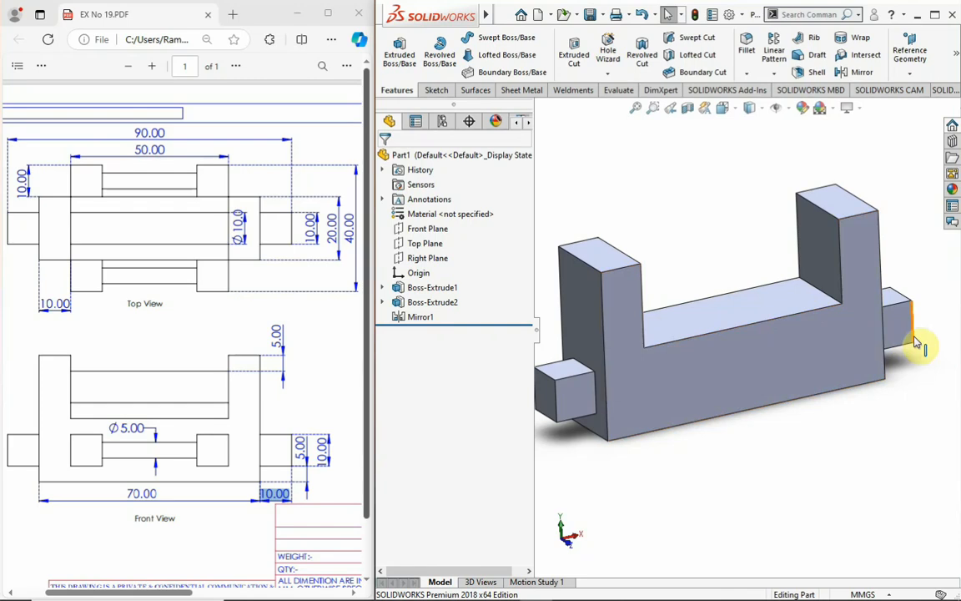
{"action": "middle_click_drag", "start_coordinate": [732, 247], "coordinate": [764, 286]}
{"action": "scroll", "coordinate": [797, 226], "scroll_direction": "down", "scroll_amount": 2}
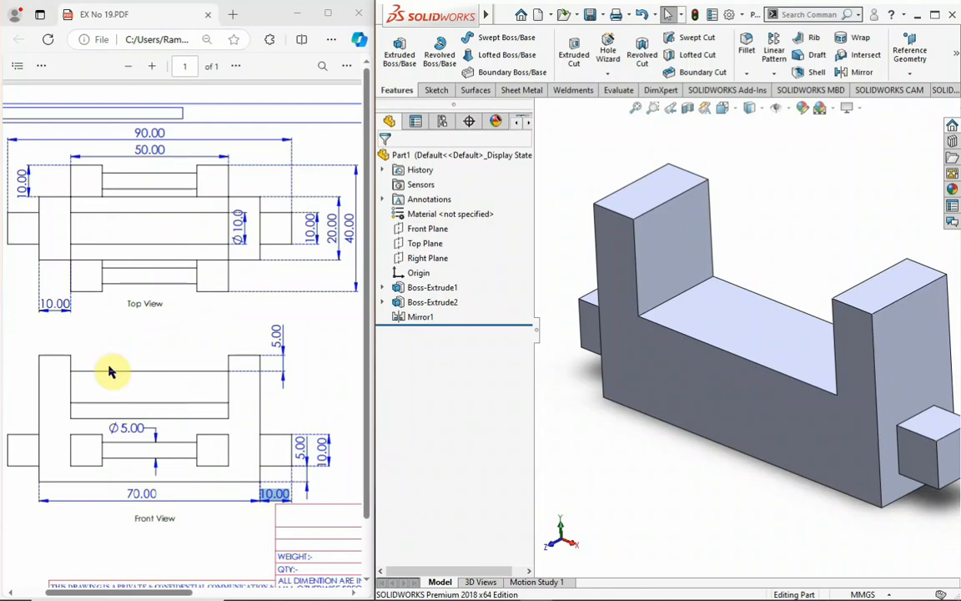
Step: Examine the PDF's top and front views for the diameter and position of the cylindrical bar between the two uprights
{"action": "mouse_move", "coordinate": [172, 589]}
{"action": "left_mouse_down"}
{"action": "mouse_move", "coordinate": [275, 588]}
{"action": "mouse_move", "coordinate": [142, 593]}
{"action": "left_mouse_up"}
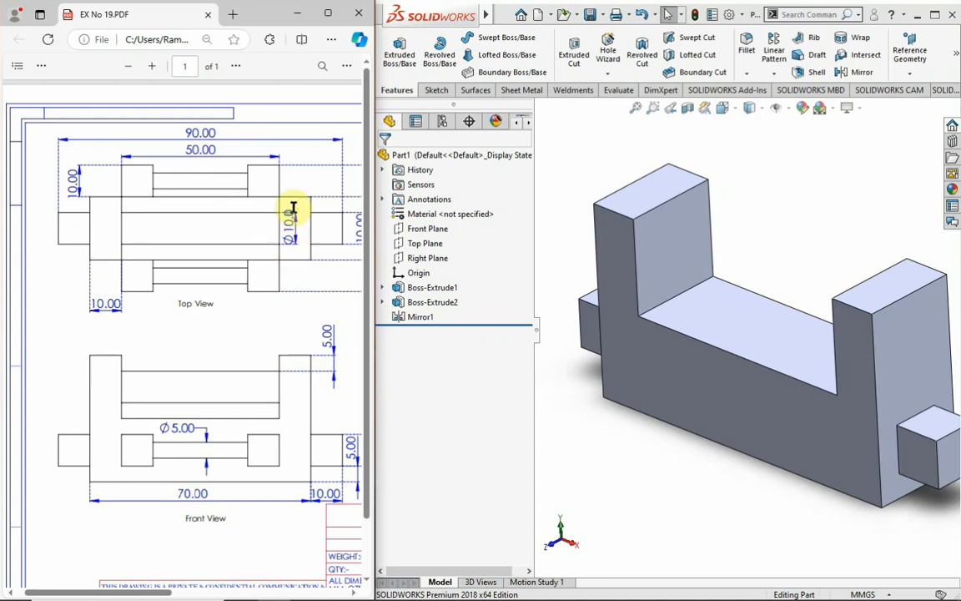
{"action": "left_click_drag", "start_coordinate": [293, 208], "coordinate": [293, 213]}
{"action": "left_click", "coordinate": [325, 298]}
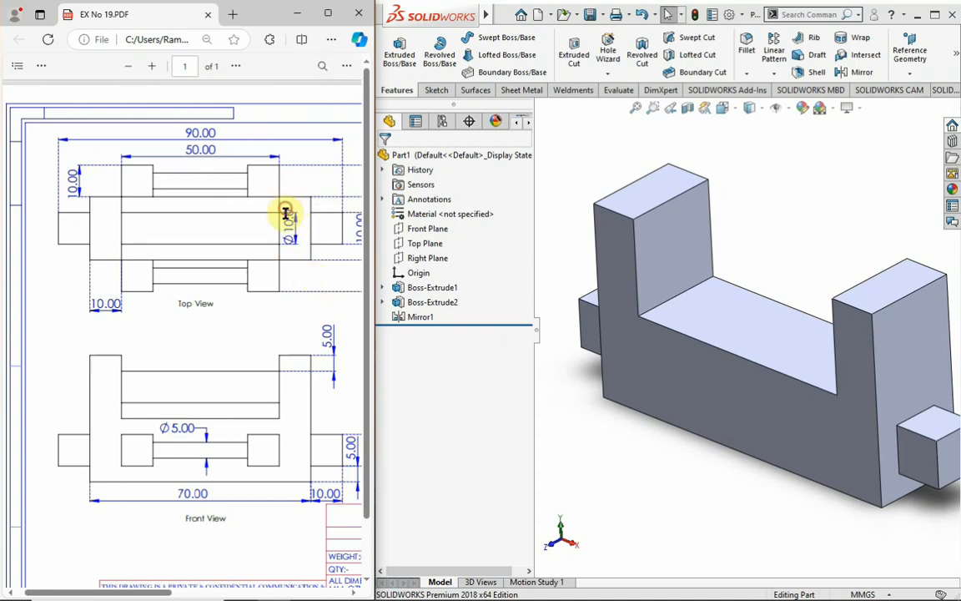
{"action": "double_click", "coordinate": [292, 246]}
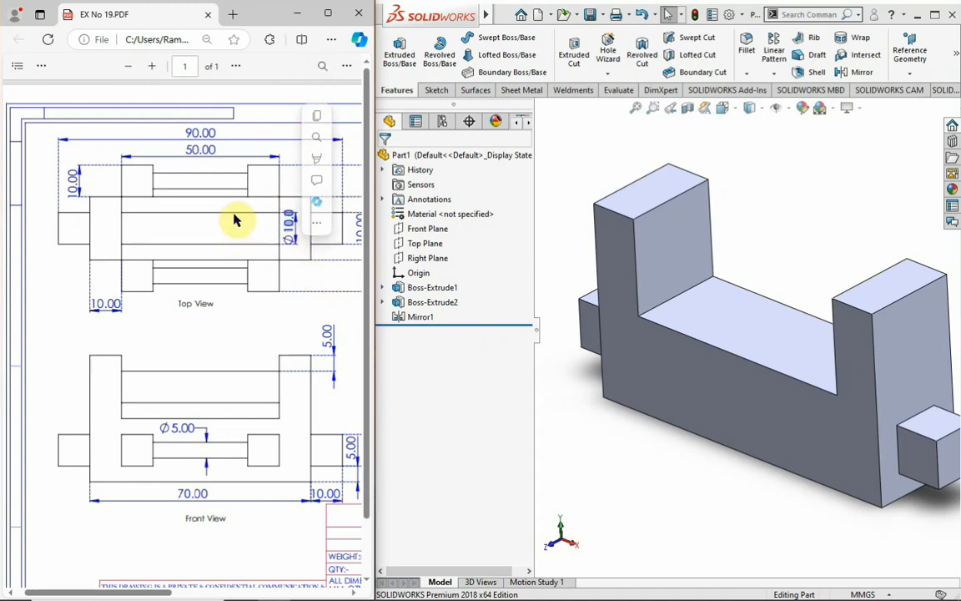
{"action": "left_click", "coordinate": [242, 323]}
{"action": "middle_click", "coordinate": [268, 405]}
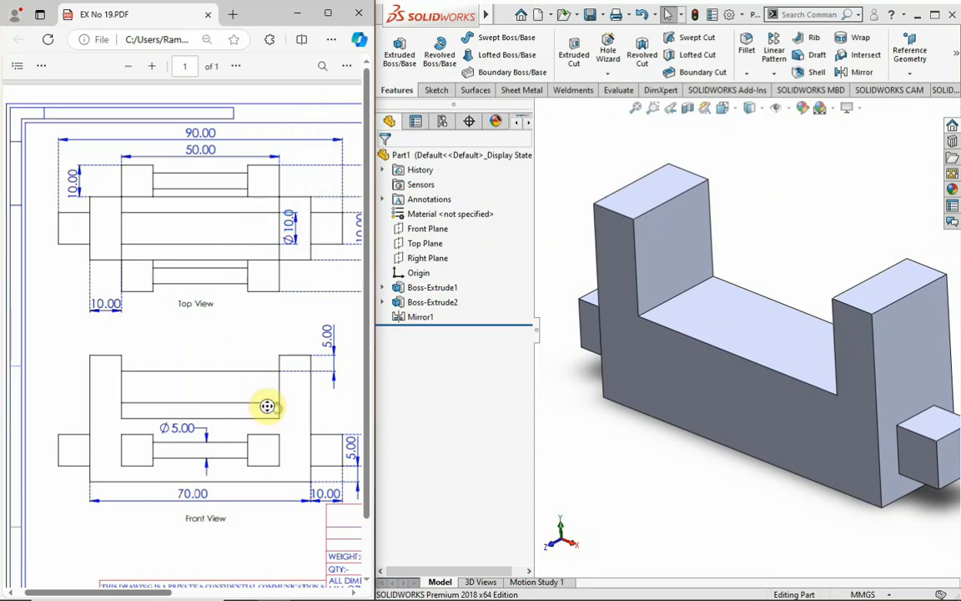
Step: Sketch a circle about 10.3 mm in diameter on the left upright's inner face, centred across its width below the top edge
{"action": "middle_click", "coordinate": [283, 410]}
{"action": "middle_click", "coordinate": [264, 375]}
{"action": "middle_click", "coordinate": [278, 378]}
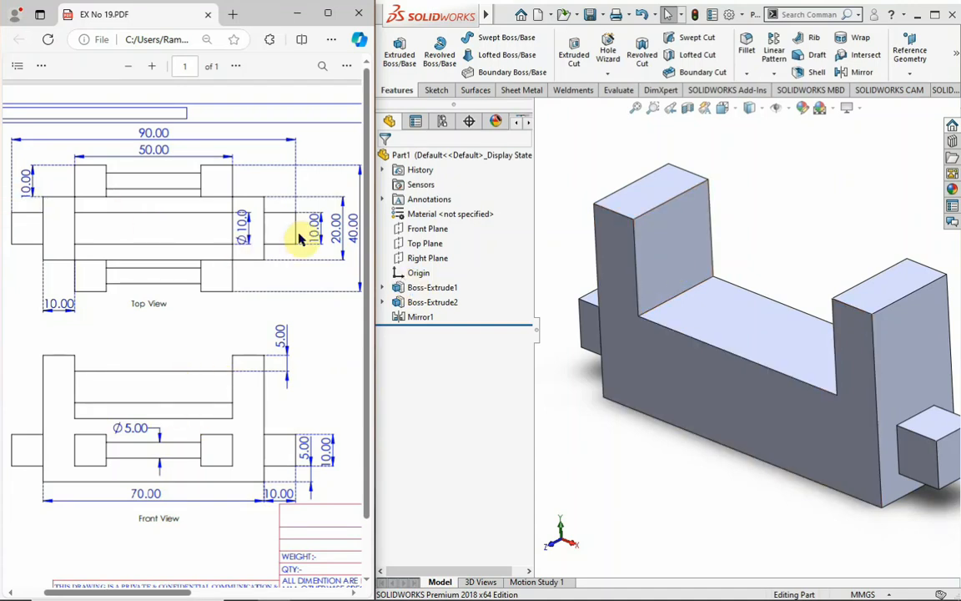
{"action": "left_click", "coordinate": [676, 253]}
{"action": "left_click", "coordinate": [730, 207]}
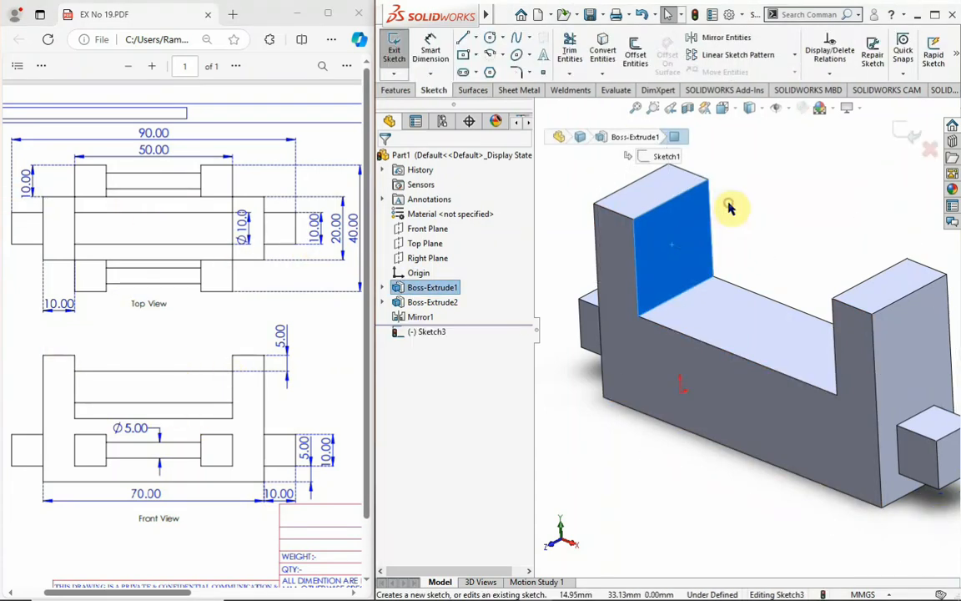
{"action": "left_click", "coordinate": [722, 108]}
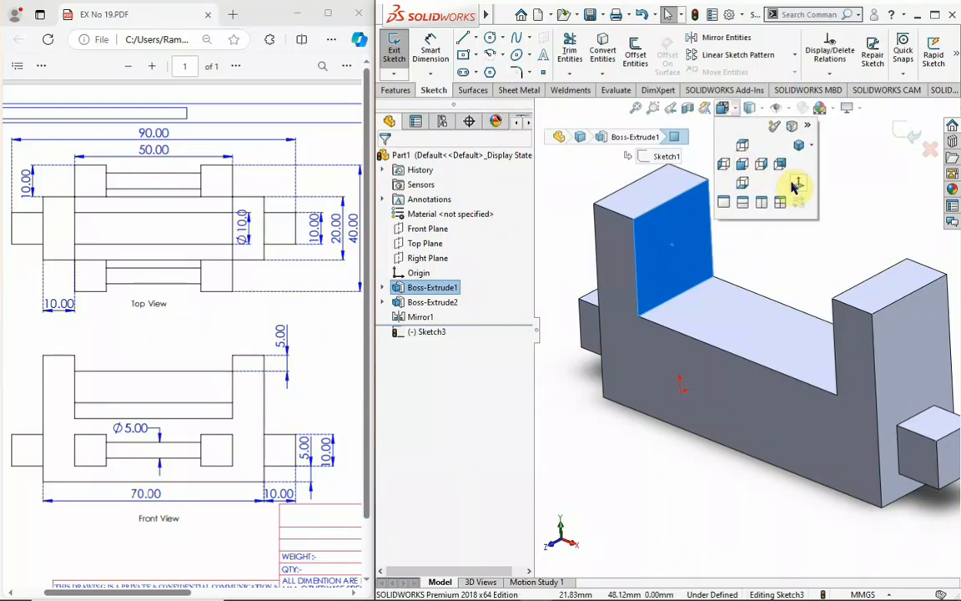
{"action": "left_click", "coordinate": [797, 184]}
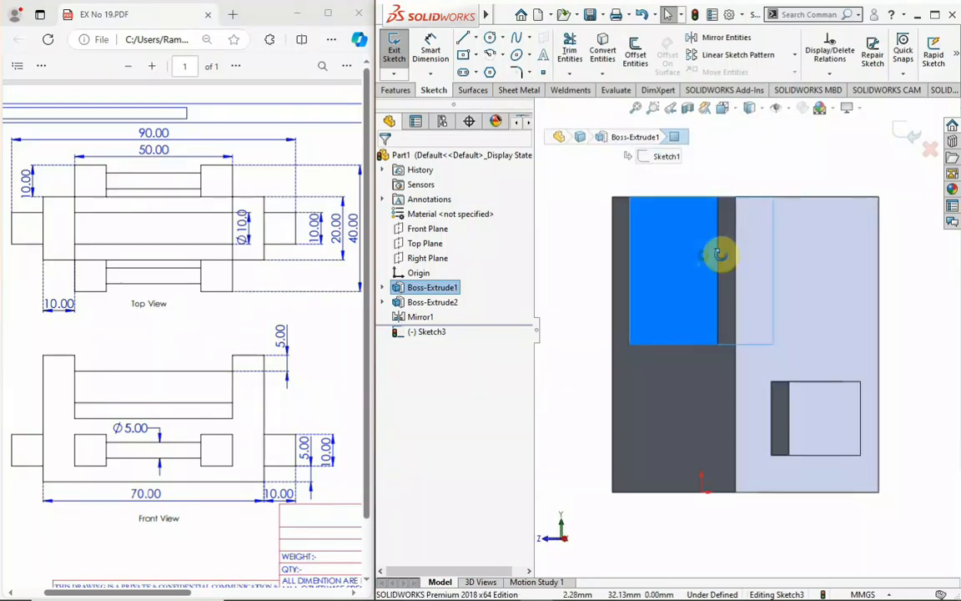
{"action": "middle_click_drag", "start_coordinate": [719, 255], "coordinate": [730, 279]}
{"action": "left_click", "coordinate": [722, 108]}
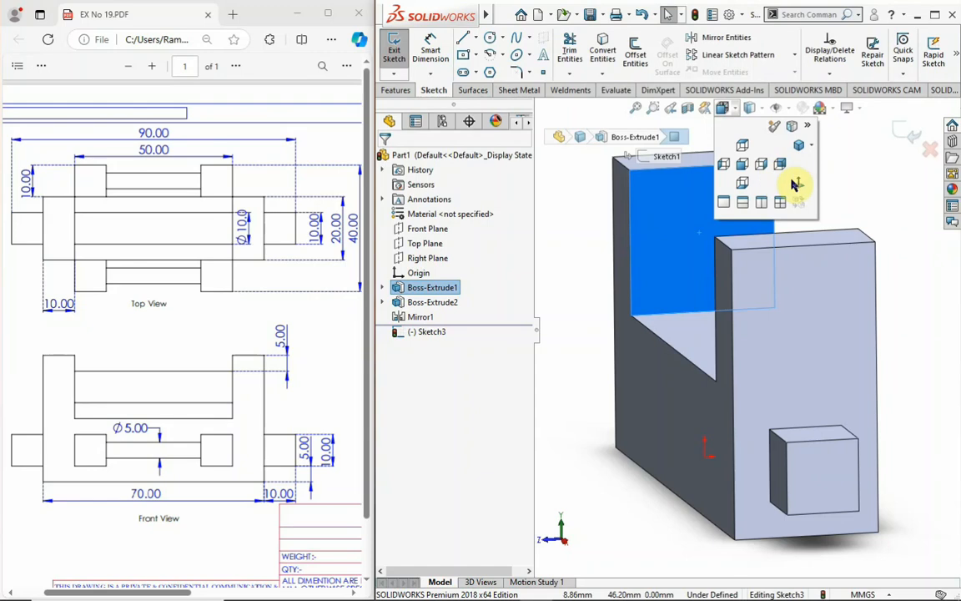
{"action": "left_click", "coordinate": [796, 184]}
{"action": "left_click", "coordinate": [490, 37]}
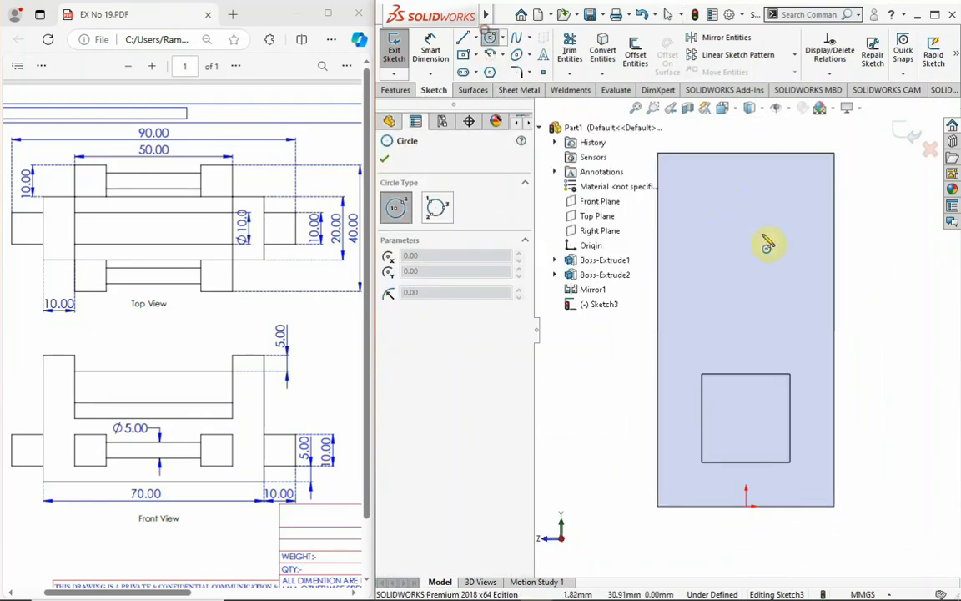
{"action": "left_click", "coordinate": [746, 232]}
{"action": "left_click", "coordinate": [763, 275]}
{"action": "key", "text": "Escape"}
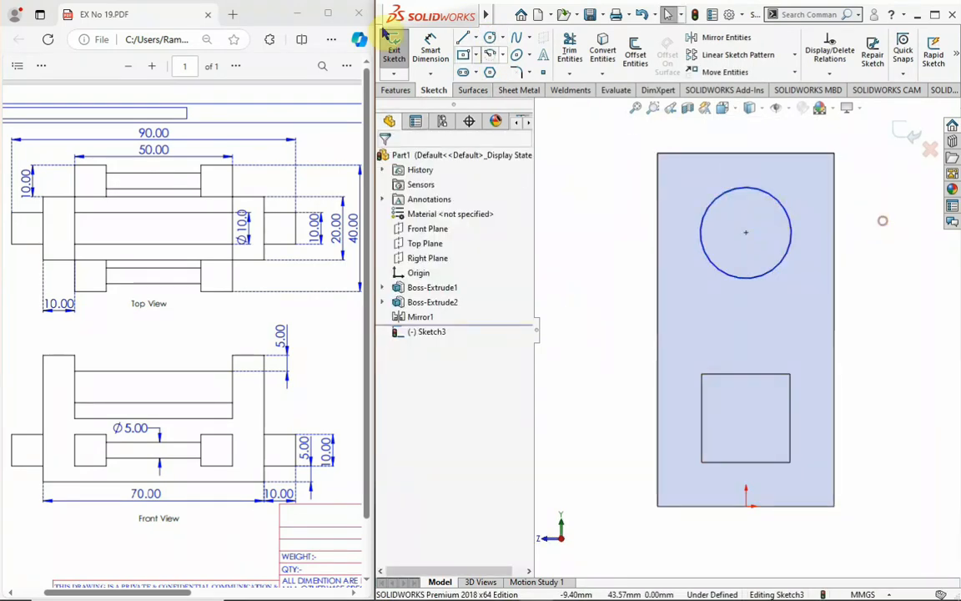
Step: Draw a vertical centerline about 9 mm long from the circle's centre up to the upright's top edge
{"action": "left_click", "coordinate": [476, 37]}
{"action": "left_click", "coordinate": [498, 70]}
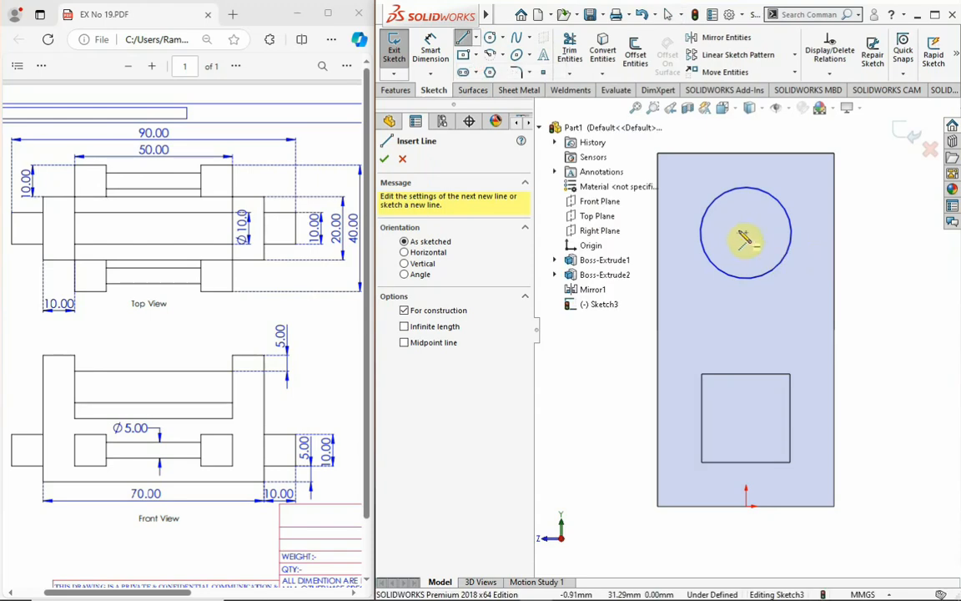
{"action": "left_click", "coordinate": [745, 233]}
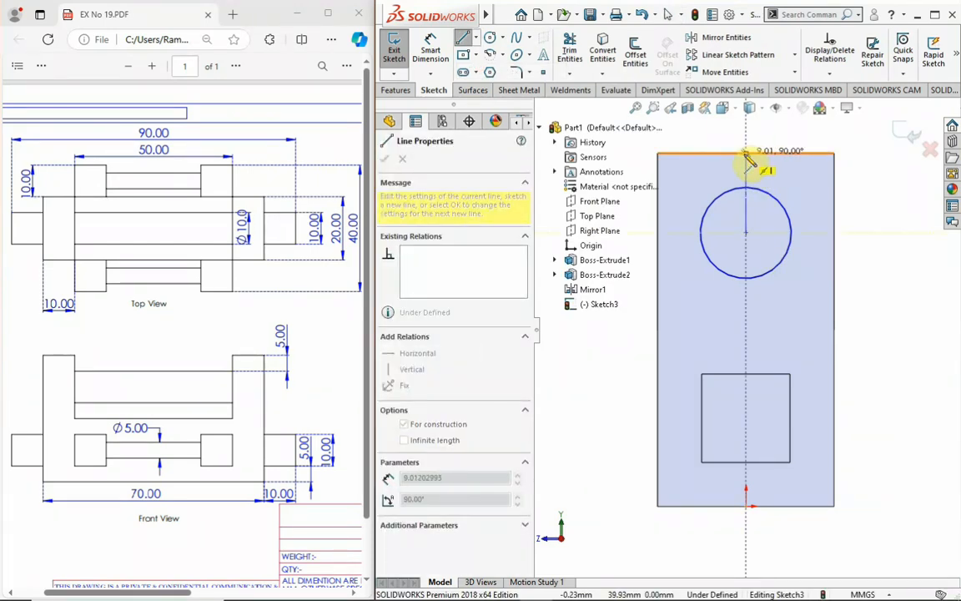
{"action": "left_click", "coordinate": [746, 152]}
{"action": "right_click", "coordinate": [751, 142]}
{"action": "left_click", "coordinate": [777, 104]}
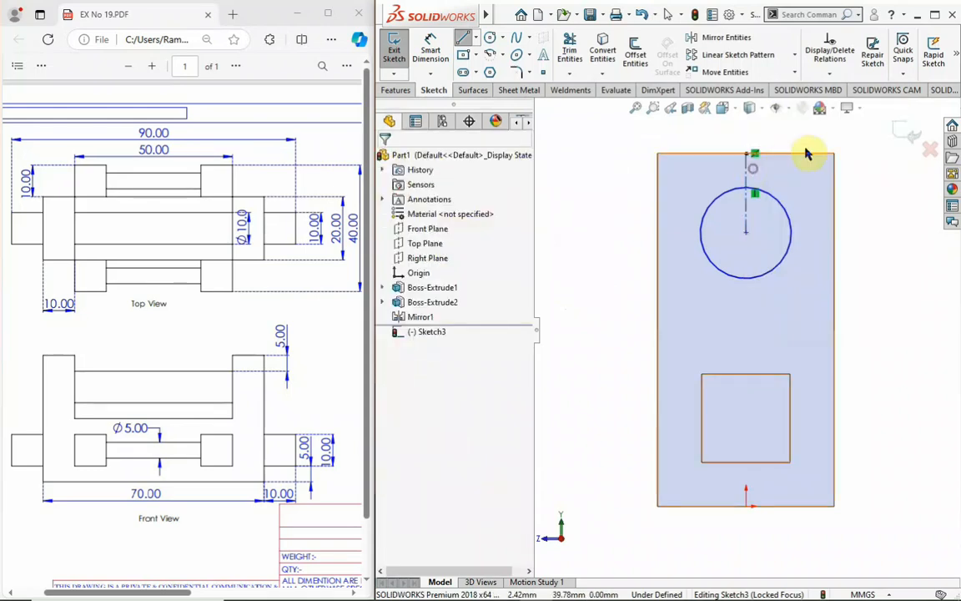
{"action": "left_click", "coordinate": [745, 174]}
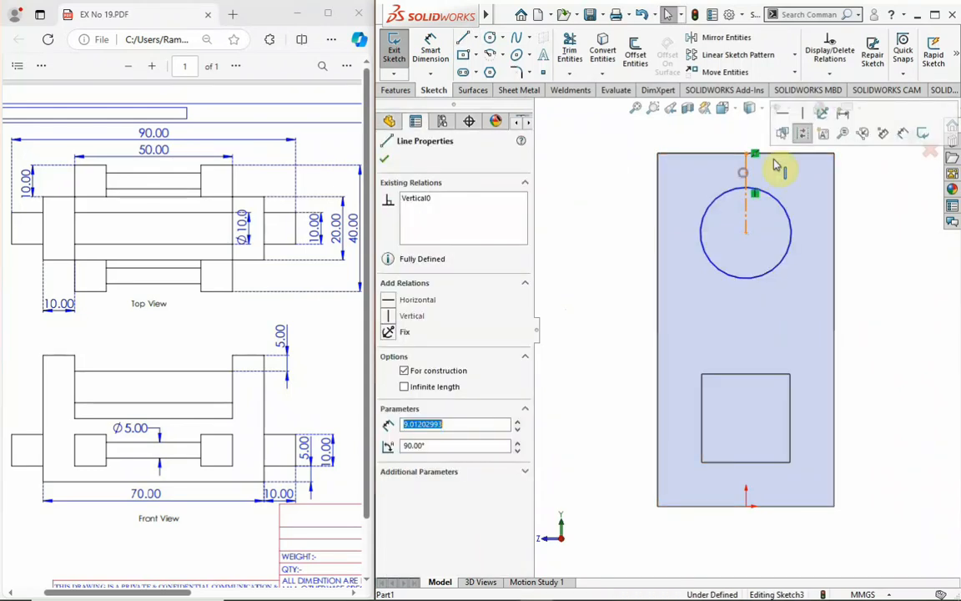
{"action": "left_click", "coordinate": [880, 251]}
Step: Dimension the circle's diameter as 10 mm
{"action": "left_click", "coordinate": [424, 48]}
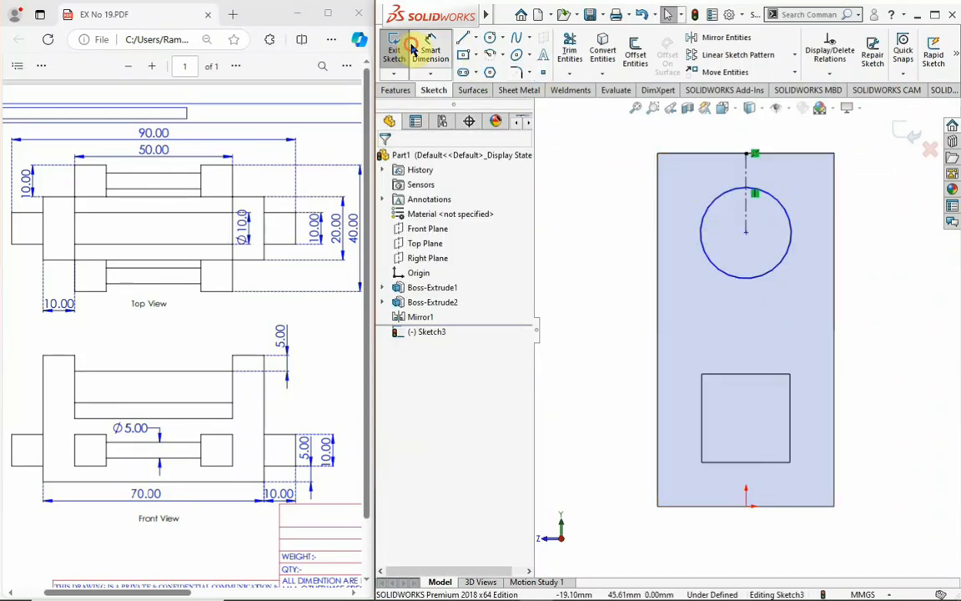
{"action": "left_click", "coordinate": [771, 274]}
{"action": "left_click", "coordinate": [851, 250]}
{"action": "type", "text": "10"}
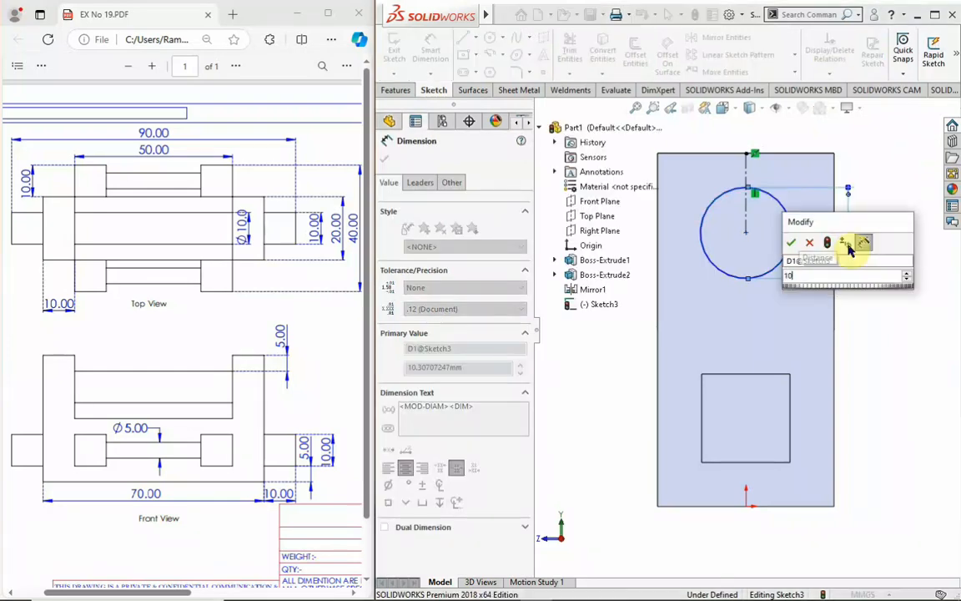
{"action": "key", "text": "Return"}
{"action": "left_click", "coordinate": [862, 313]}
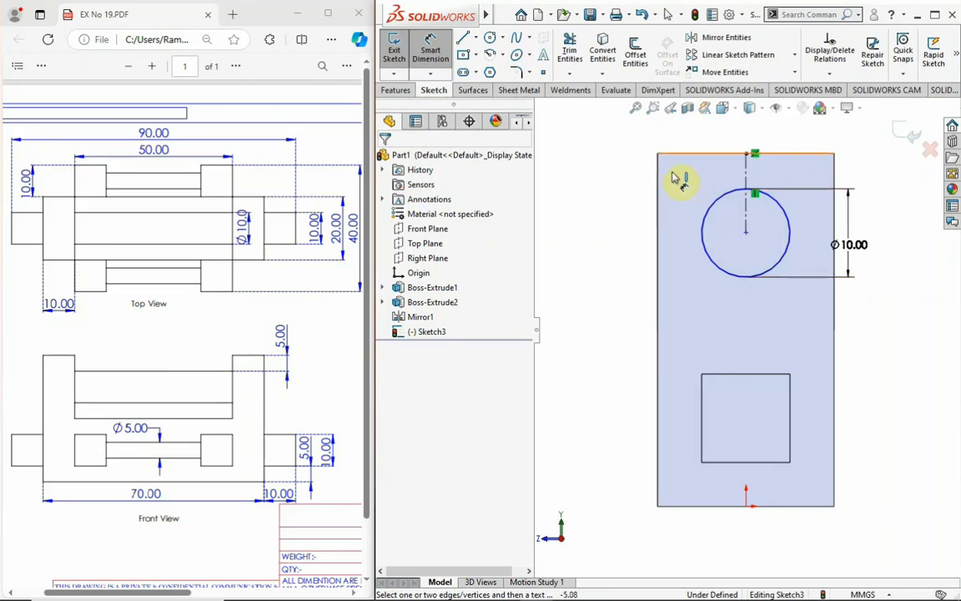
Step: Dimension the vertical centerline from the circle's centre to the upright's top edge as 10 mm
{"action": "left_click", "coordinate": [748, 192]}
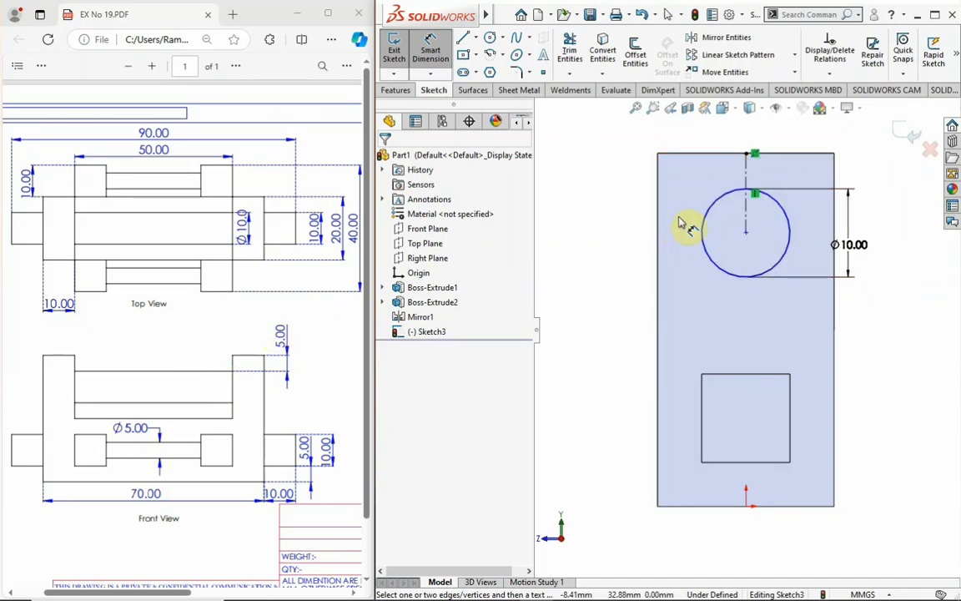
{"action": "left_click", "coordinate": [753, 185]}
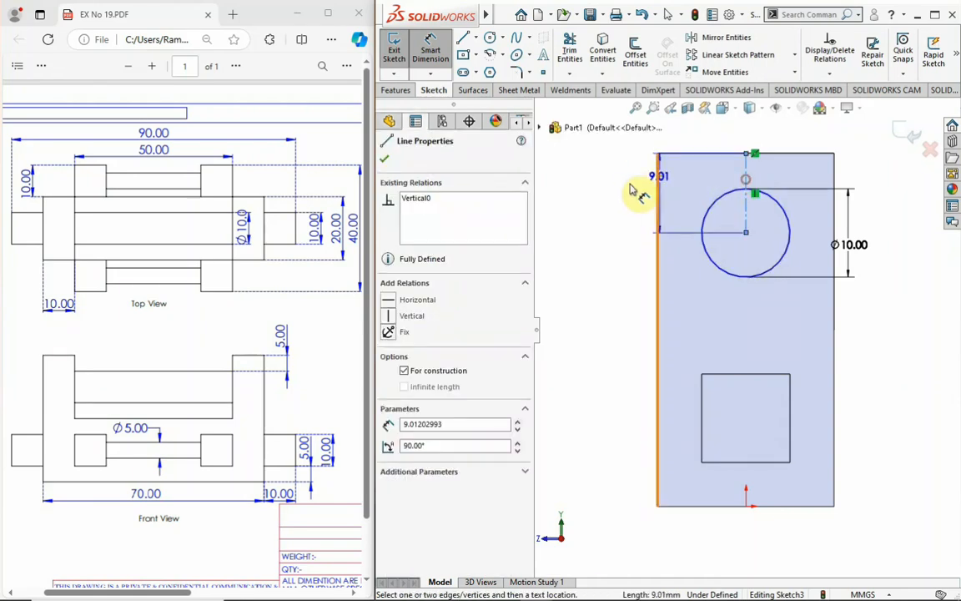
{"action": "left_click", "coordinate": [630, 189]}
{"action": "type", "text": "10"}
{"action": "key", "text": "Return"}
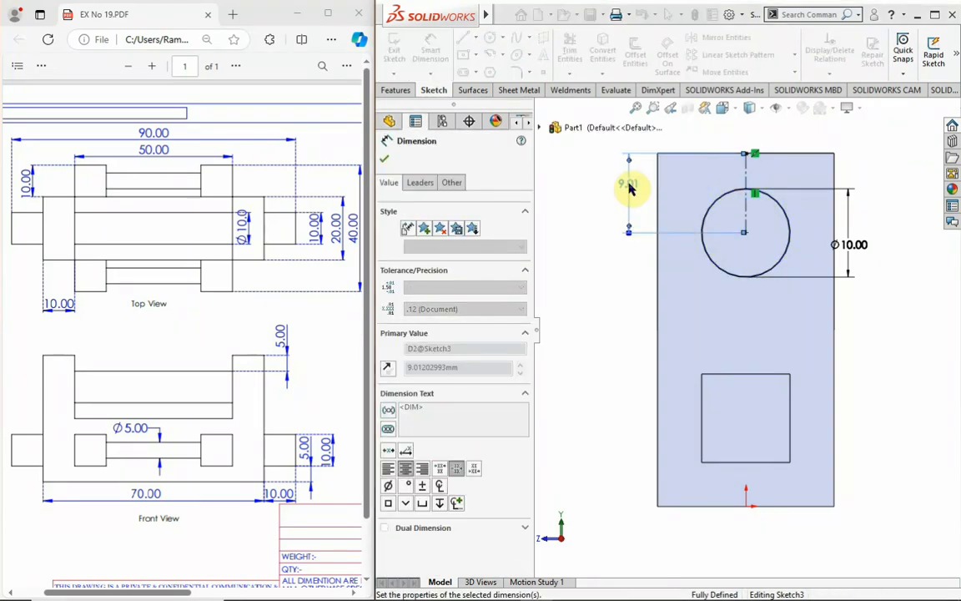
Step: Extrude the circle with the Up To Surface end condition, ending at the opposite upright's inner face
{"action": "scroll", "coordinate": [803, 272], "scroll_direction": "up", "scroll_amount": 3}
{"action": "middle_click_drag", "start_coordinate": [807, 274], "coordinate": [862, 317]}
{"action": "scroll", "coordinate": [757, 332], "scroll_direction": "up", "scroll_amount": 1}
{"action": "scroll", "coordinate": [756, 331], "scroll_direction": "down", "scroll_amount": 1}
{"action": "left_click", "coordinate": [396, 90]}
{"action": "left_click", "coordinate": [399, 52]}
{"action": "left_click", "coordinate": [430, 240]}
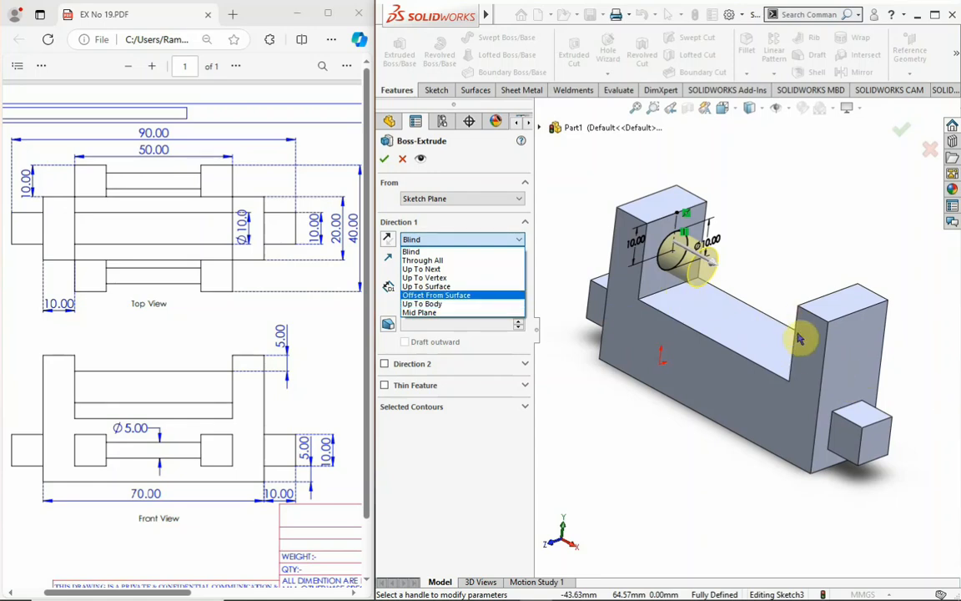
{"action": "left_click", "coordinate": [451, 278]}
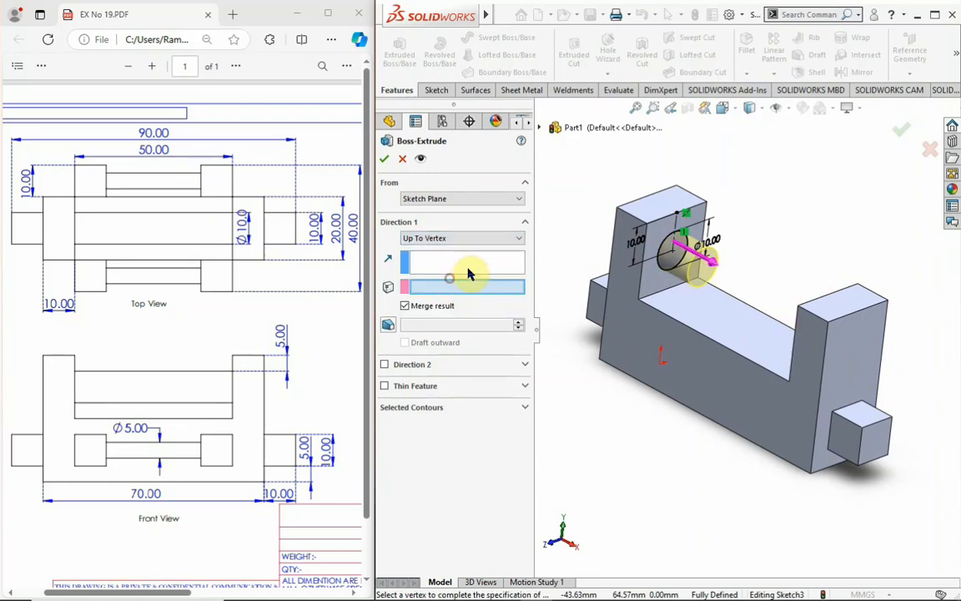
{"action": "left_click", "coordinate": [453, 237]}
{"action": "left_click", "coordinate": [454, 276]}
{"action": "left_click", "coordinate": [500, 235]}
{"action": "left_click", "coordinate": [492, 285]}
{"action": "middle_click_drag", "start_coordinate": [801, 301], "coordinate": [901, 354]}
{"action": "left_click", "coordinate": [841, 301]}
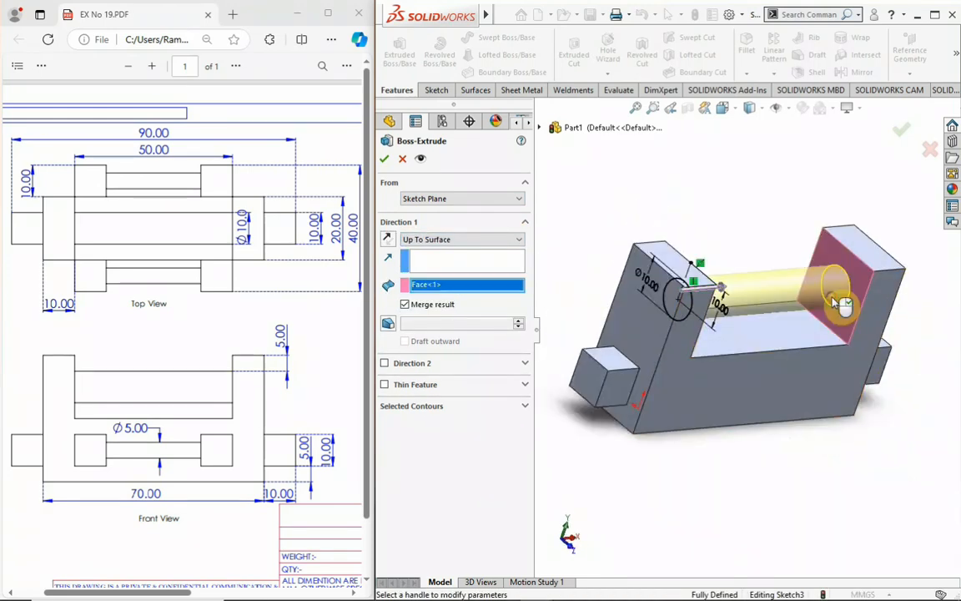
{"action": "left_click", "coordinate": [384, 158]}
Step: Sketch a center rectangle about 8.7 by 10 mm on the body's front face, below the left upright
{"action": "middle_click_drag", "start_coordinate": [850, 248], "coordinate": [669, 313]}
{"action": "middle_click_drag", "start_coordinate": [722, 289], "coordinate": [760, 265]}
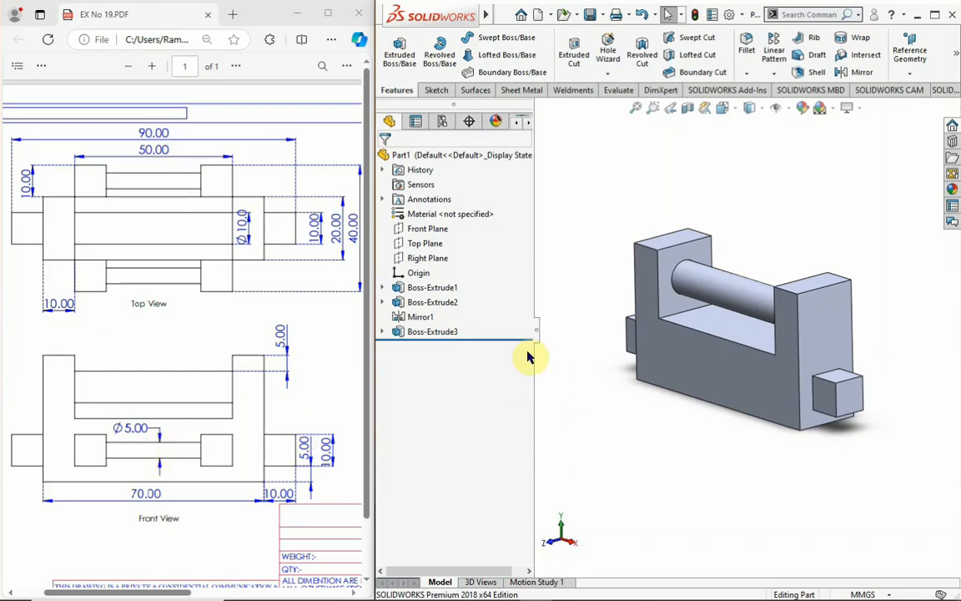
{"action": "mouse_move", "coordinate": [718, 365]}
{"action": "middle_mouse_down"}
{"action": "mouse_move", "coordinate": [740, 380]}
{"action": "mouse_move", "coordinate": [768, 368]}
{"action": "mouse_move", "coordinate": [734, 334]}
{"action": "middle_mouse_up"}
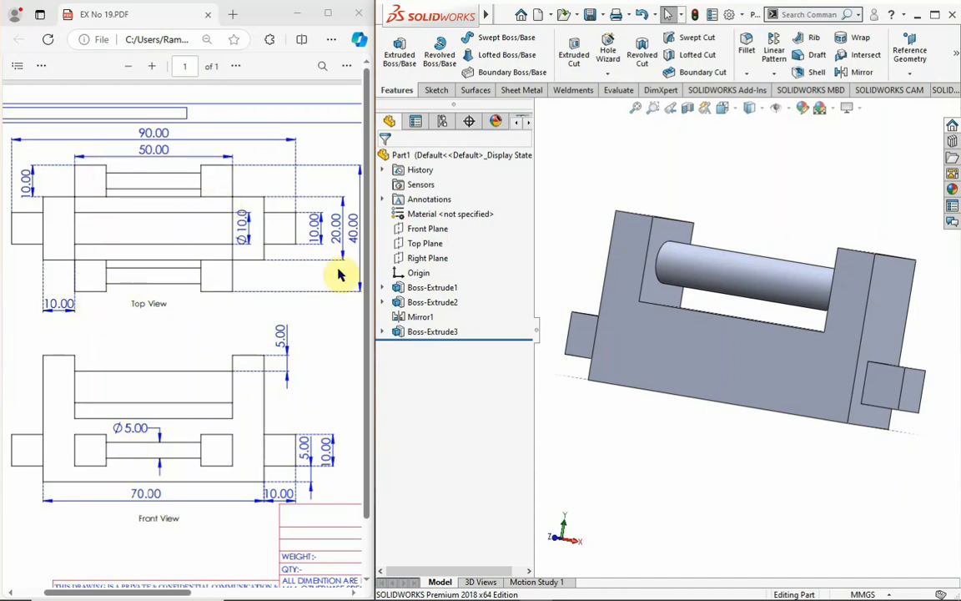
{"action": "middle_click_drag", "start_coordinate": [661, 297], "coordinate": [775, 202]}
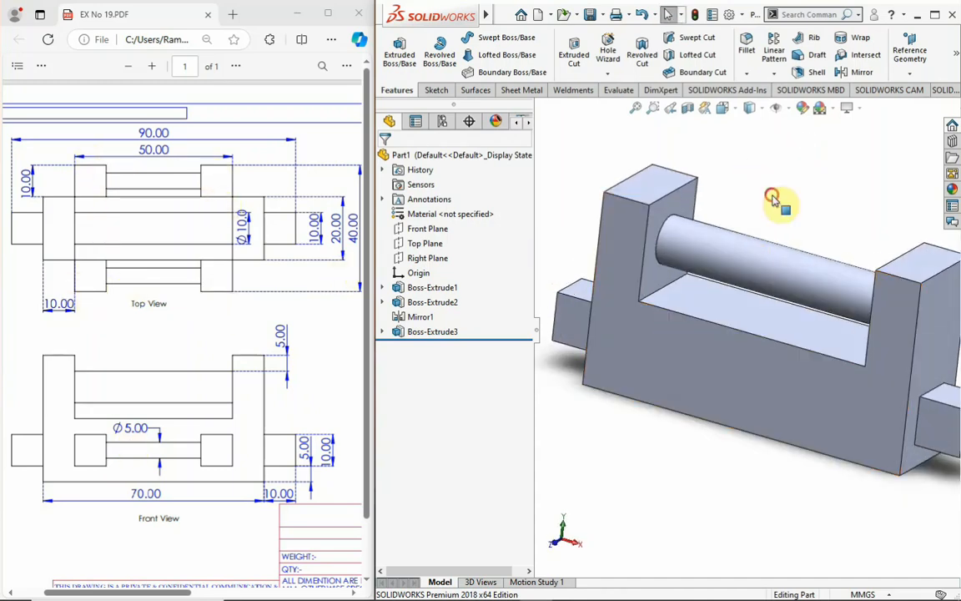
{"action": "left_click", "coordinate": [729, 380]}
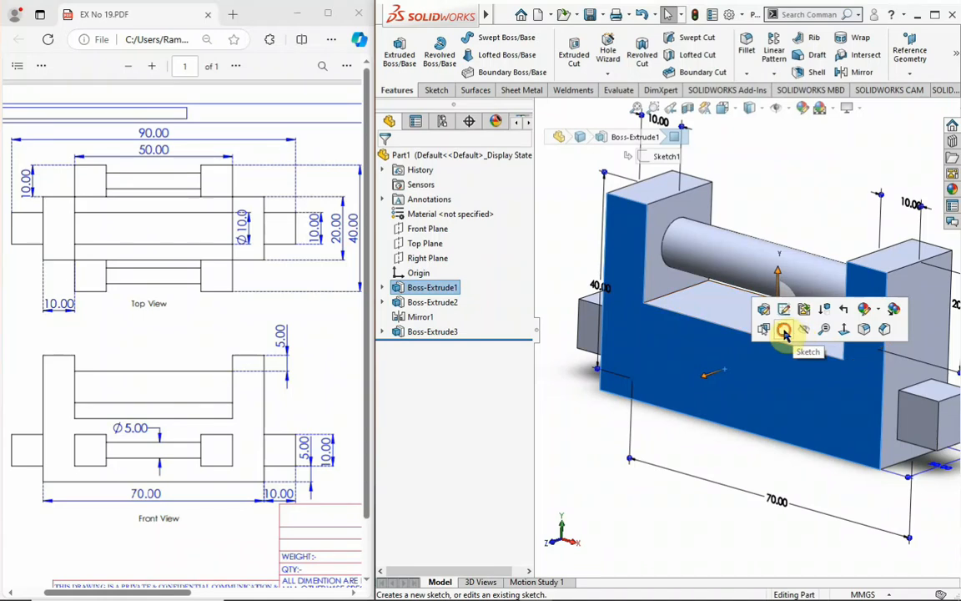
{"action": "left_click", "coordinate": [784, 331]}
{"action": "key", "text": "space"}
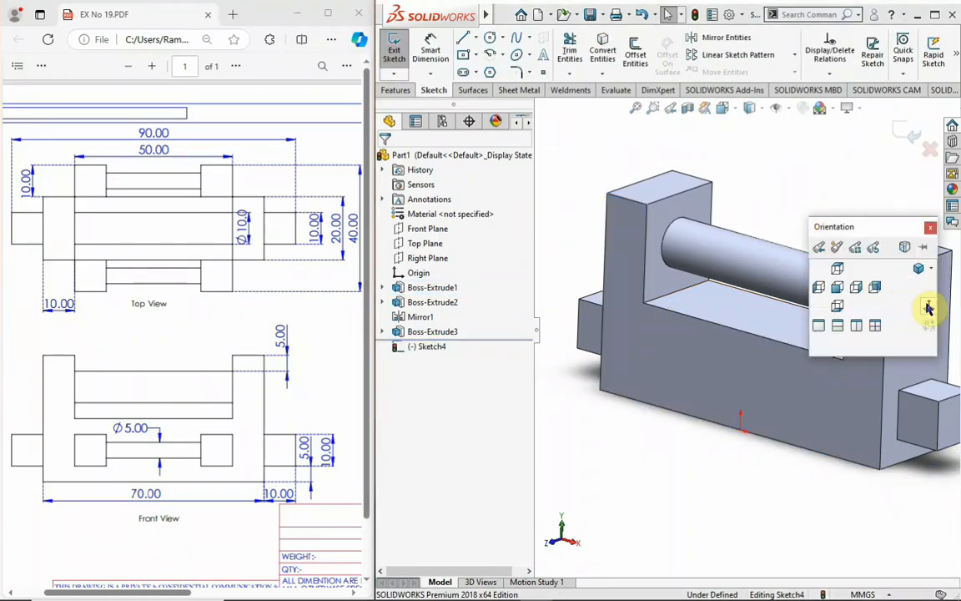
{"action": "left_click", "coordinate": [928, 308]}
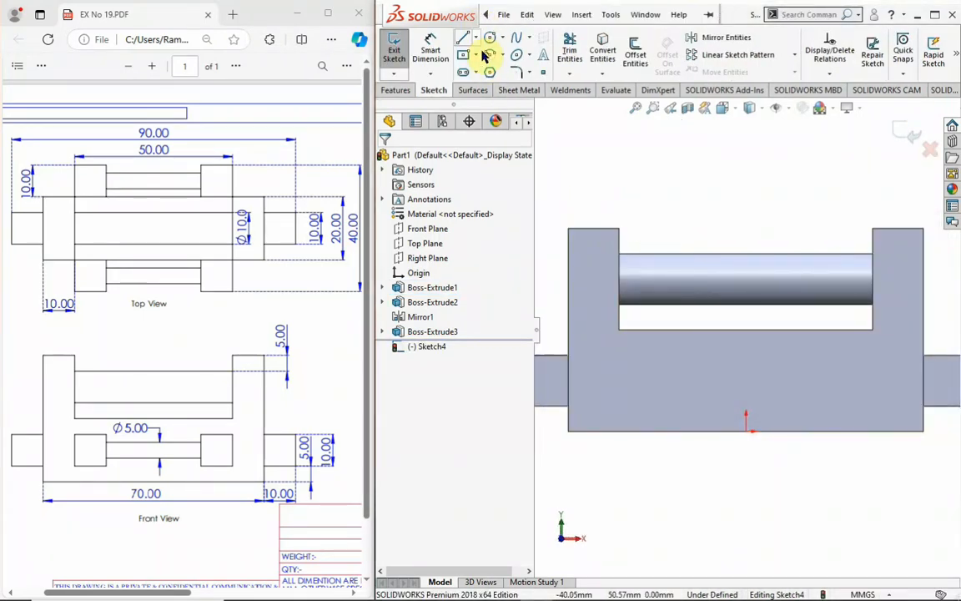
{"action": "left_click", "coordinate": [472, 57]}
{"action": "left_click", "coordinate": [616, 369]}
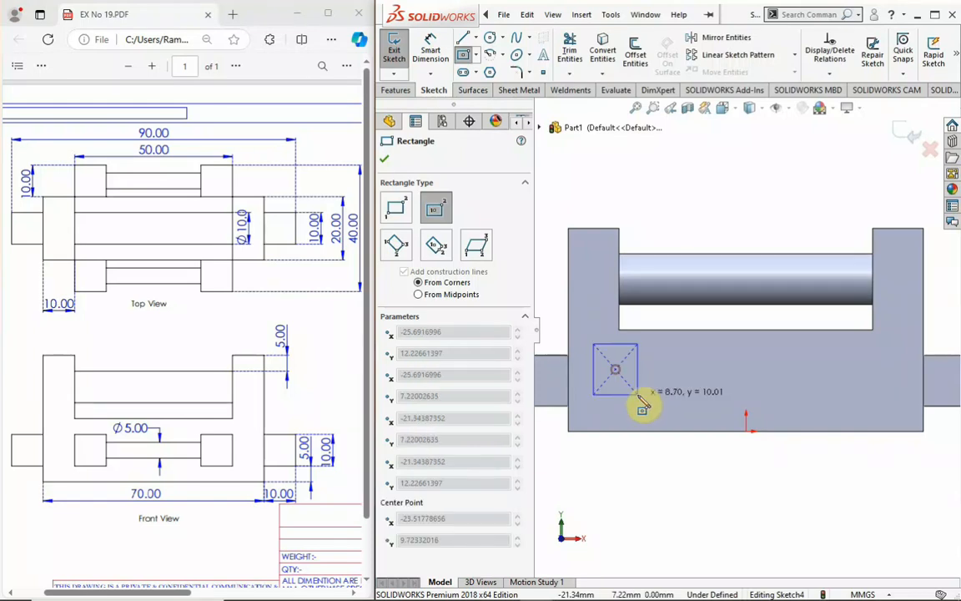
{"action": "left_click", "coordinate": [637, 394]}
{"action": "right_click", "coordinate": [717, 163]}
{"action": "left_click", "coordinate": [732, 175]}
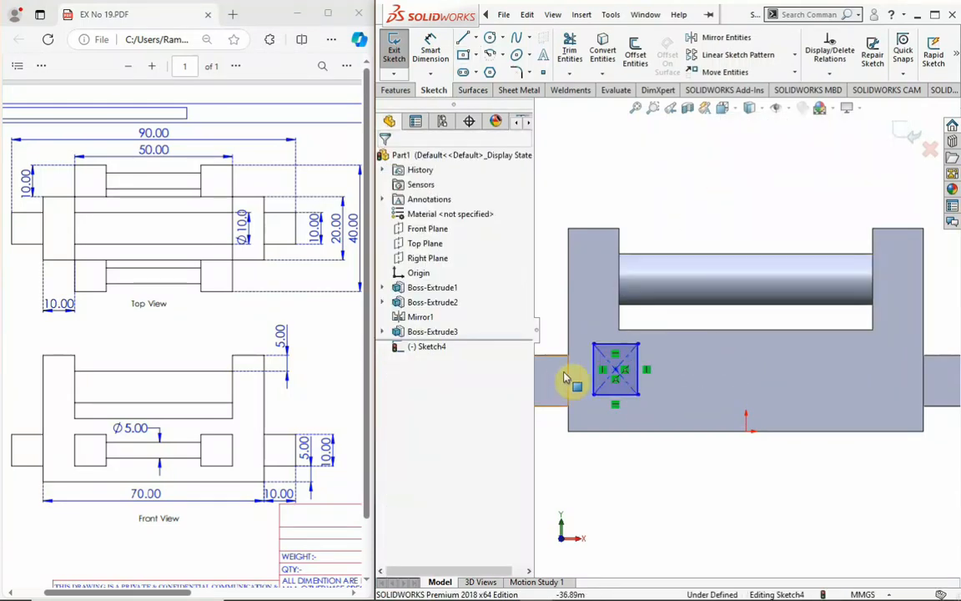
{"action": "right_click", "coordinate": [664, 151]}
{"action": "left_click", "coordinate": [644, 148]}
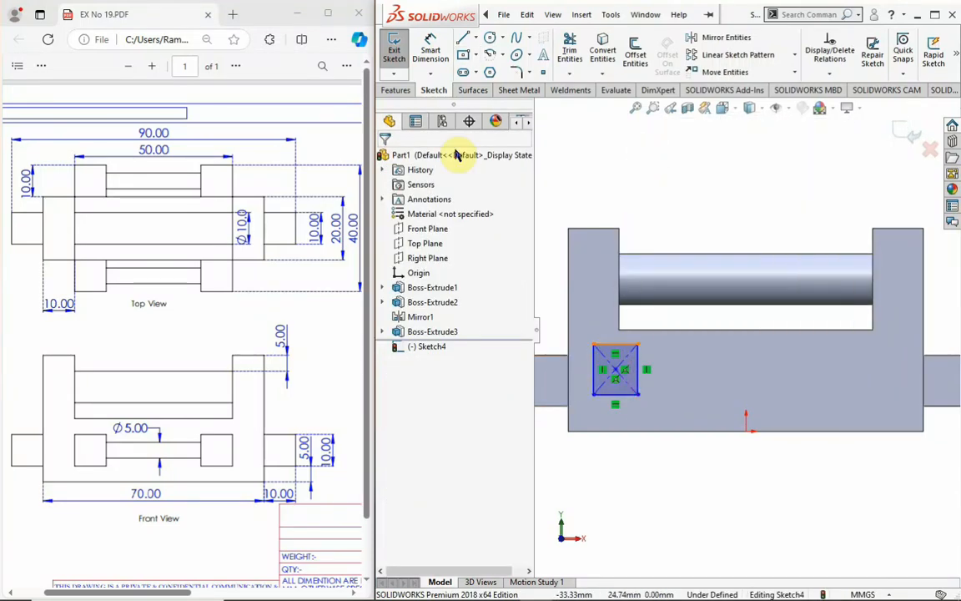
Step: Dimension the rectangle as 10 mm wide and 10 mm high
{"action": "left_click", "coordinate": [428, 49]}
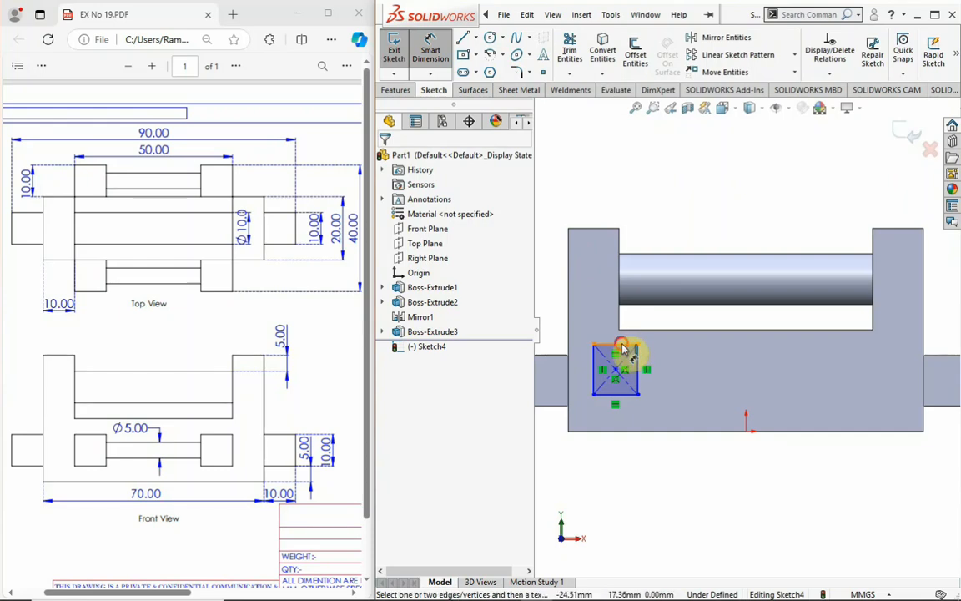
{"action": "left_click", "coordinate": [624, 349]}
{"action": "left_click", "coordinate": [624, 212]}
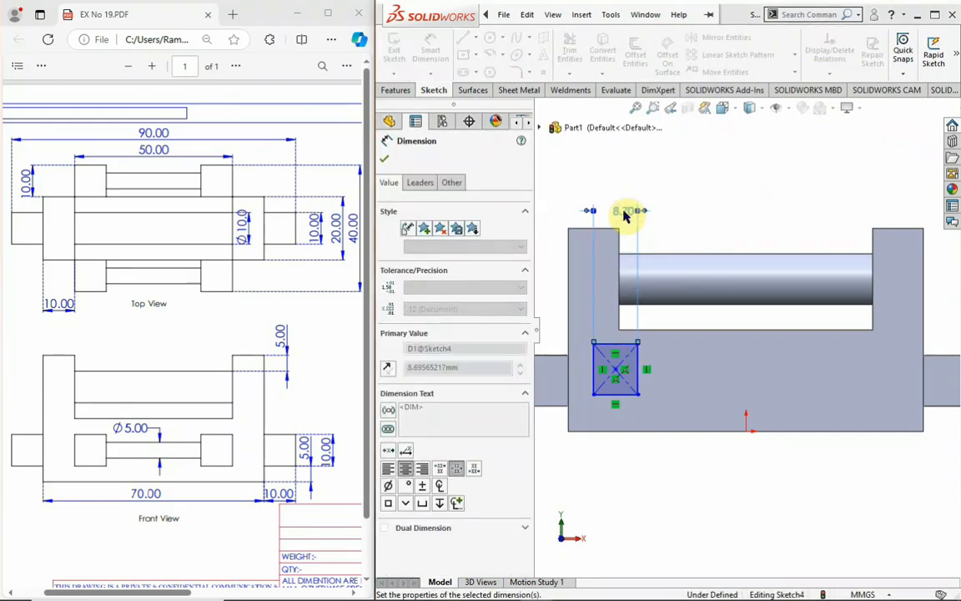
{"action": "type", "text": "10"}
{"action": "key", "text": "Return"}
{"action": "left_click", "coordinate": [645, 360]}
{"action": "left_click", "coordinate": [710, 331]}
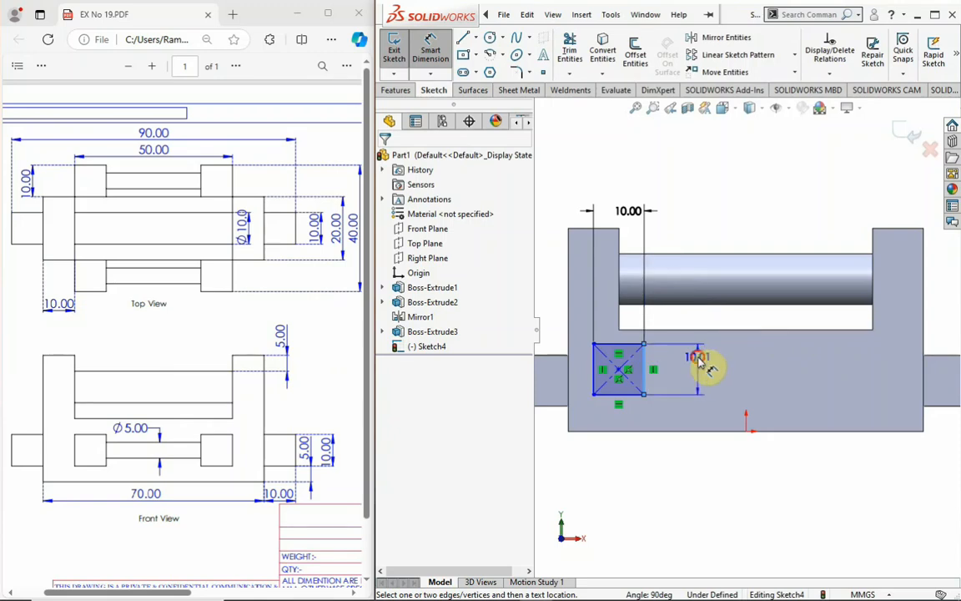
{"action": "left_click", "coordinate": [707, 364]}
{"action": "key", "text": "Return"}
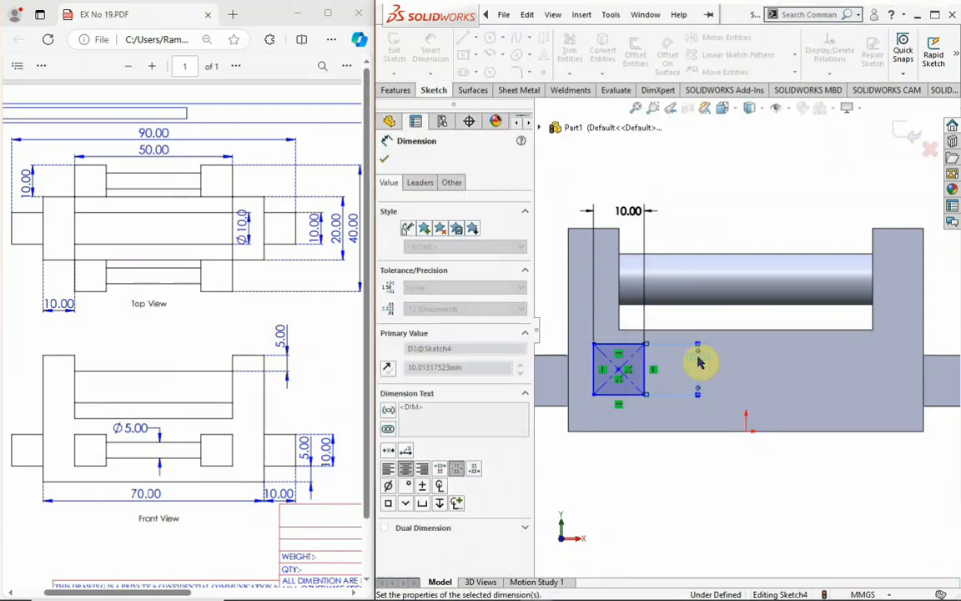
{"action": "key", "text": "Escape"}
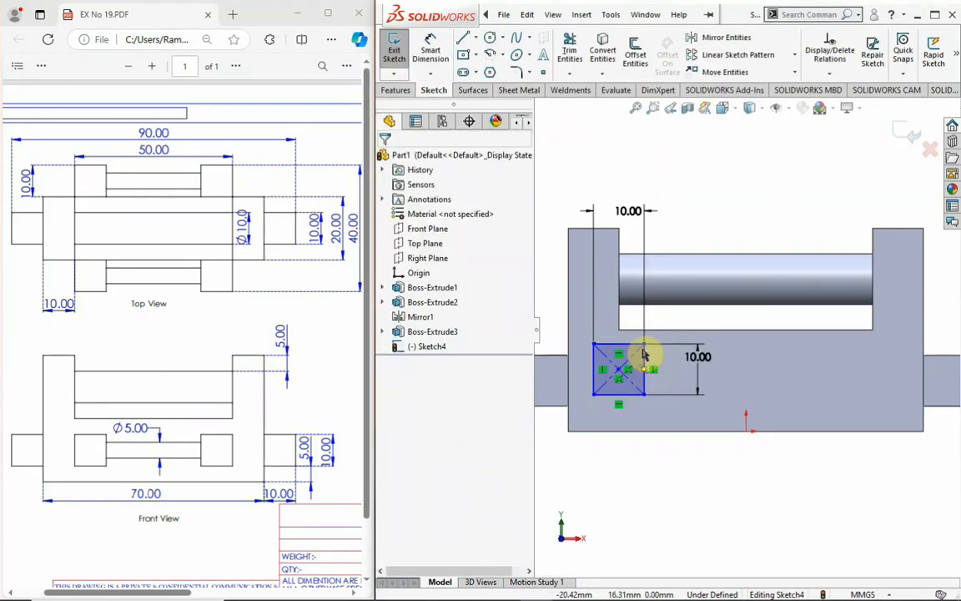
Step: Make the rectangle's left side collinear with the left upright's inner vertical edge
{"action": "left_click", "coordinate": [595, 358]}
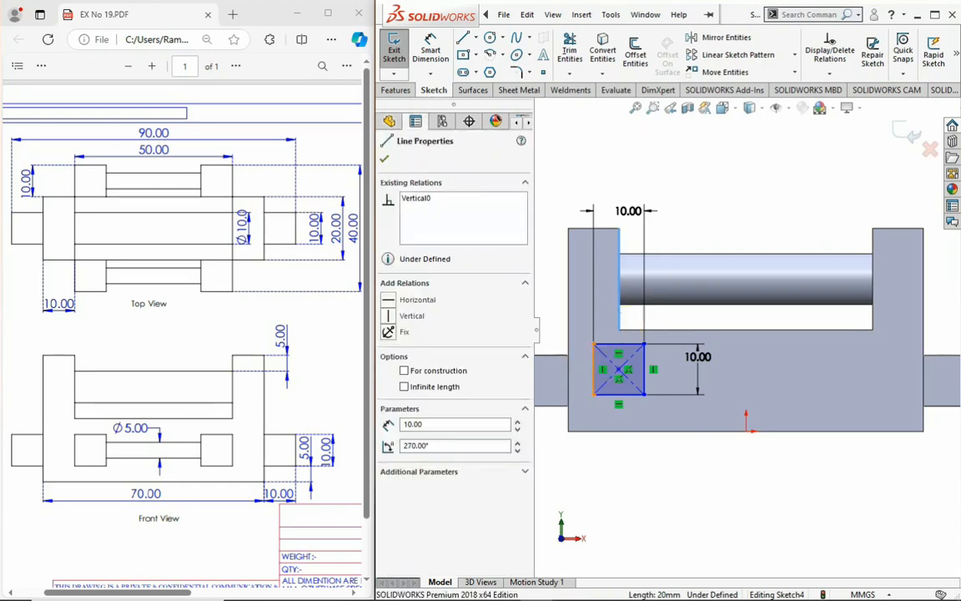
{"action": "left_click", "coordinate": [622, 310], "text": "ctrl"}
{"action": "key", "text": "Escape"}
{"action": "left_click", "coordinate": [625, 286]}
{"action": "left_click", "coordinate": [669, 188]}
{"action": "left_click", "coordinate": [620, 242]}
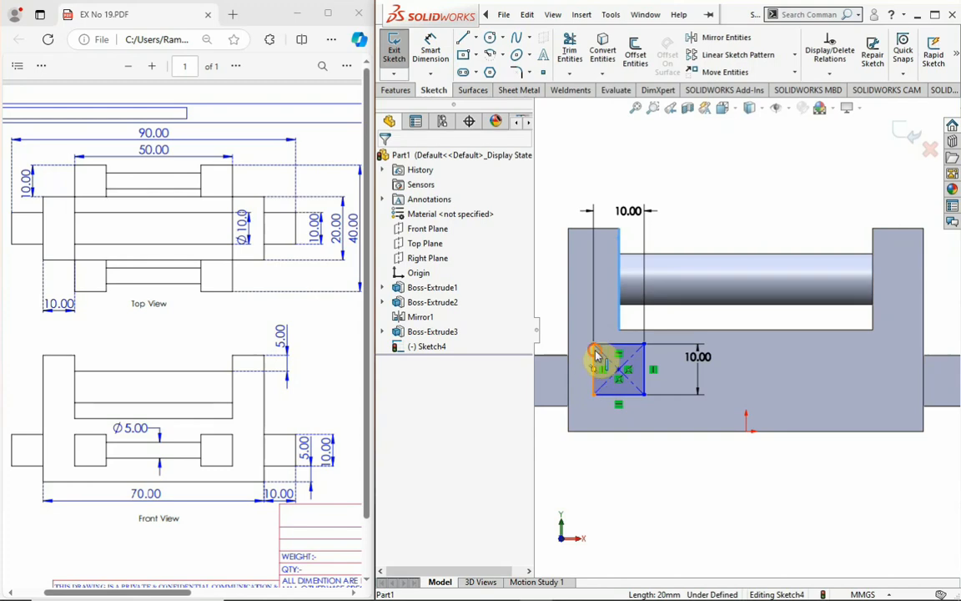
{"action": "left_click", "coordinate": [596, 357], "text": "ctrl"}
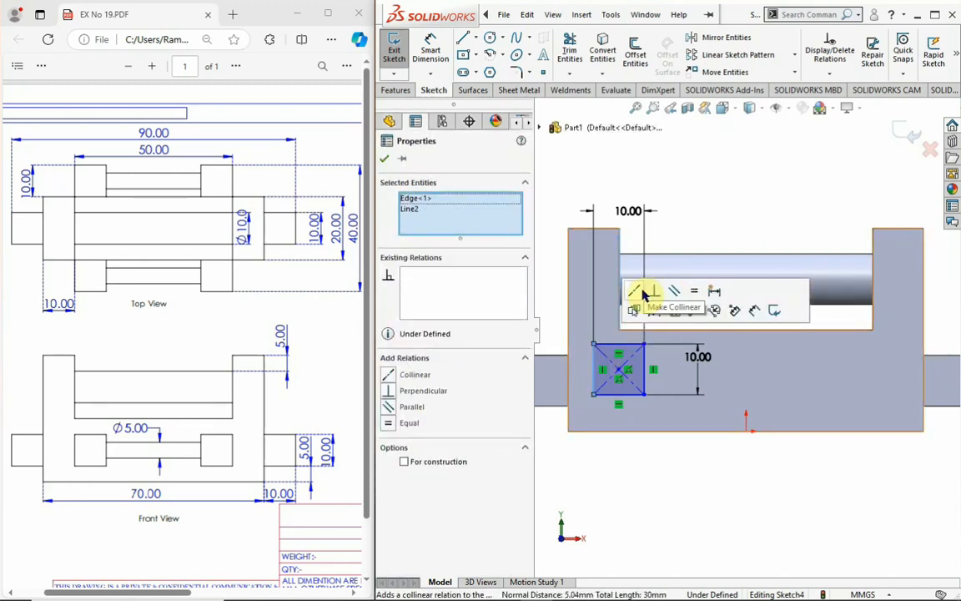
{"action": "left_click", "coordinate": [643, 292]}
{"action": "left_click", "coordinate": [703, 214]}
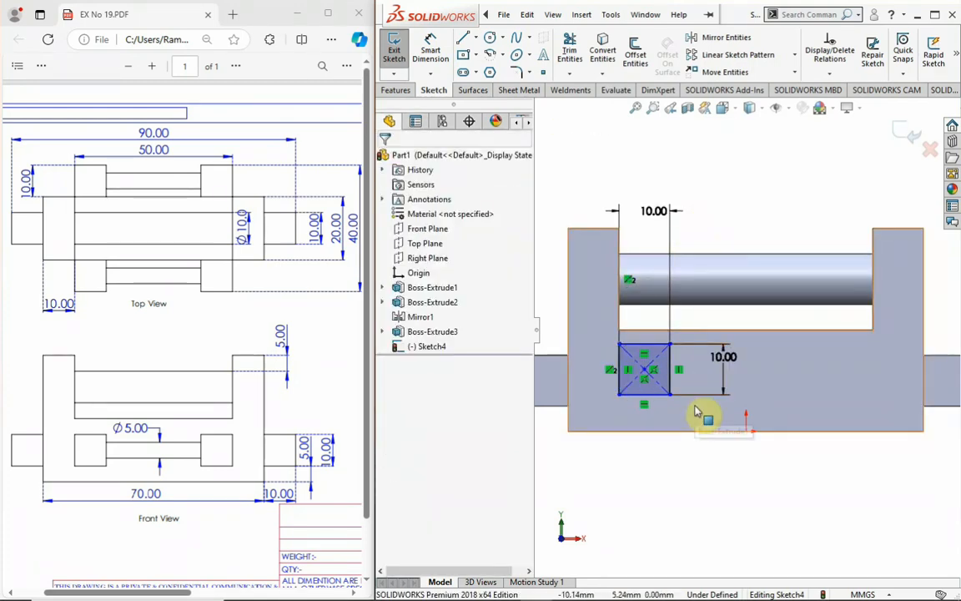
Step: Dimension the distance from the rectangle's bottom side to the body's bottom edge as 5 mm
{"action": "left_click", "coordinate": [430, 47]}
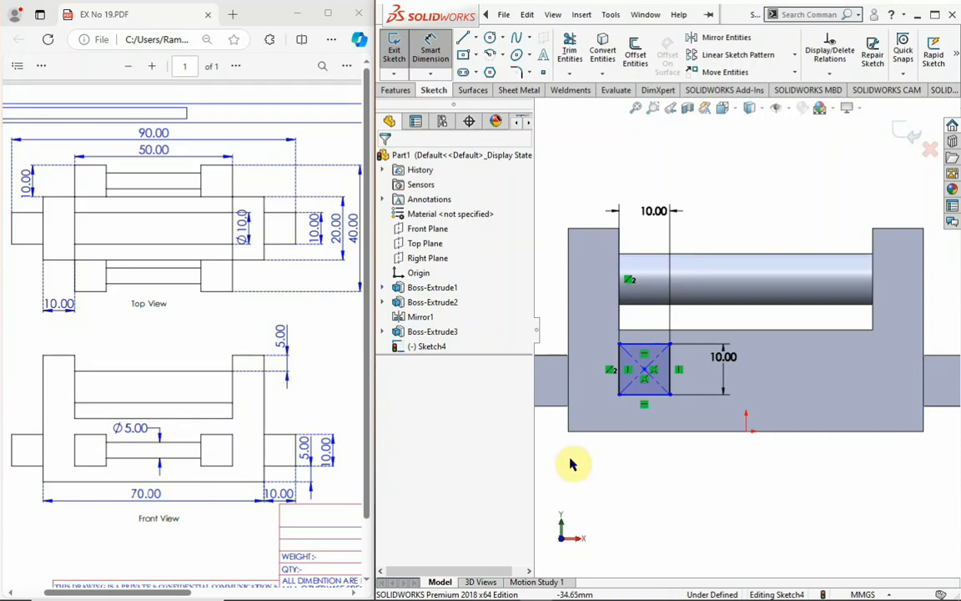
{"action": "left_click", "coordinate": [656, 395]}
{"action": "left_click", "coordinate": [659, 432]}
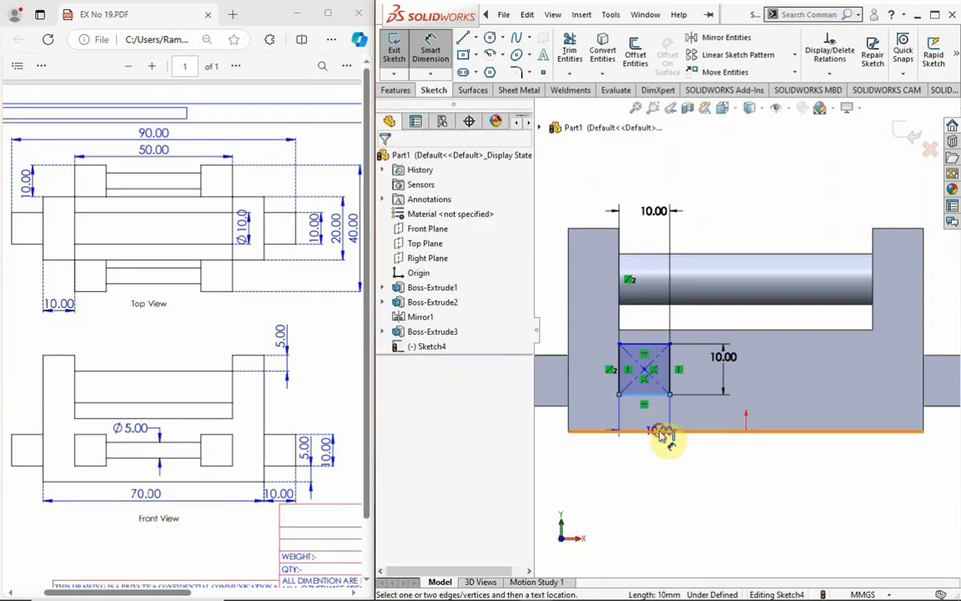
{"action": "left_click", "coordinate": [668, 472]}
{"action": "type", "text": "5.00mm"}
{"action": "key", "text": "Return"}
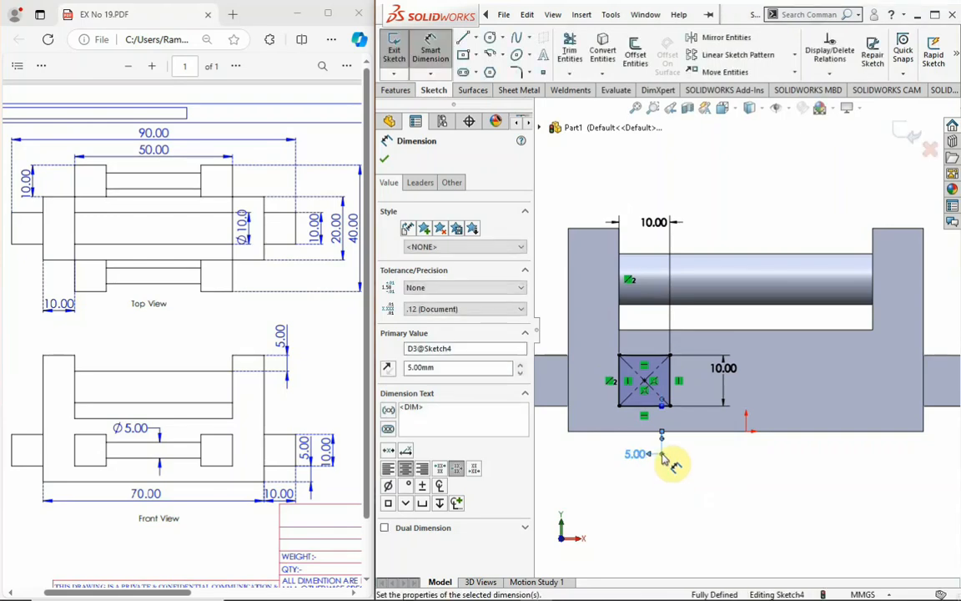
{"action": "key", "text": "Escape"}
Step: Extrude the square sketch as a blind boss 10 mm outward from the body's front face, merged with the body
{"action": "middle_click_drag", "start_coordinate": [700, 472], "coordinate": [750, 497]}
{"action": "scroll", "coordinate": [741, 393], "scroll_direction": "up", "scroll_amount": 2}
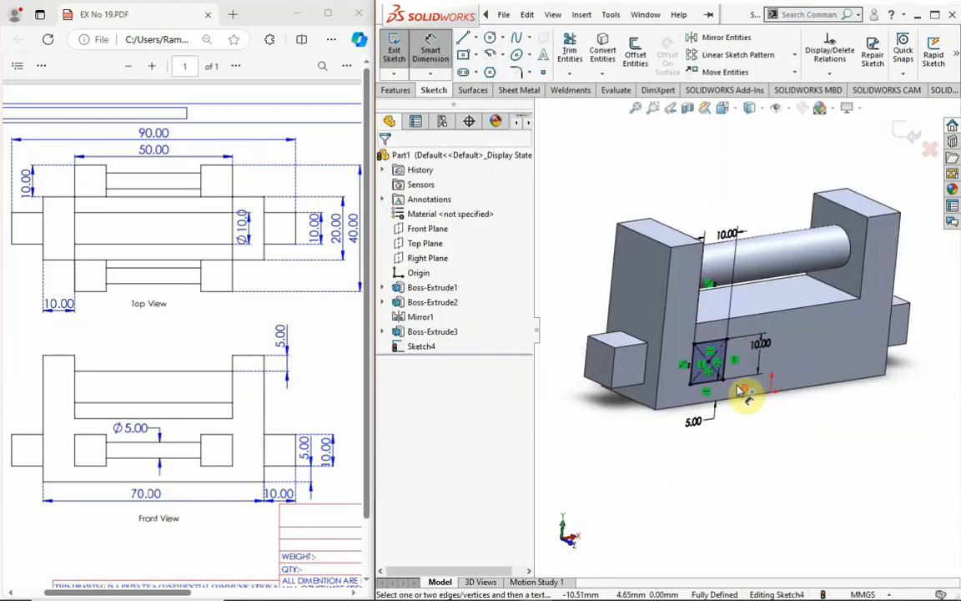
{"action": "left_click", "coordinate": [407, 89]}
{"action": "left_click", "coordinate": [399, 51]}
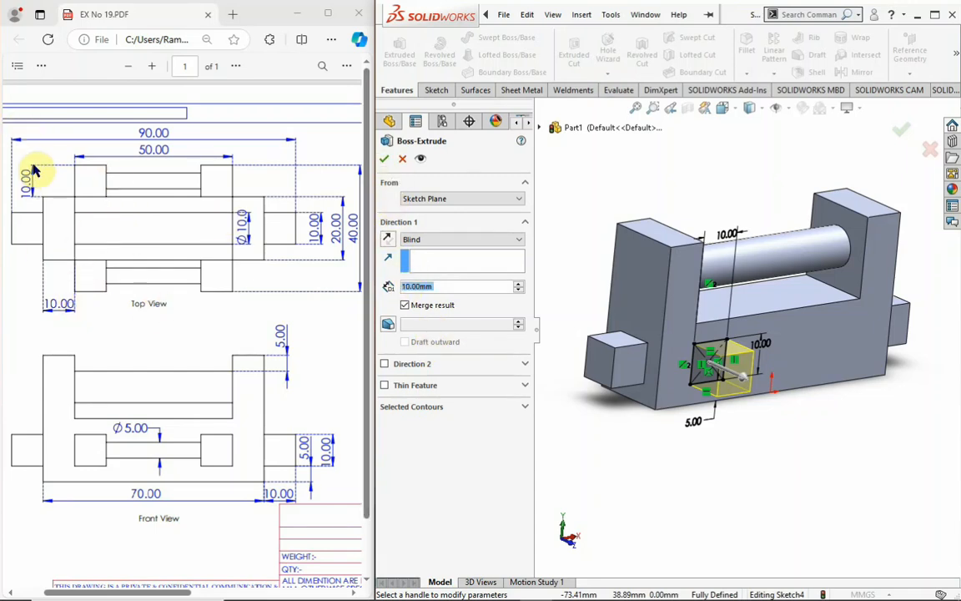
{"action": "left_click", "coordinate": [389, 159]}
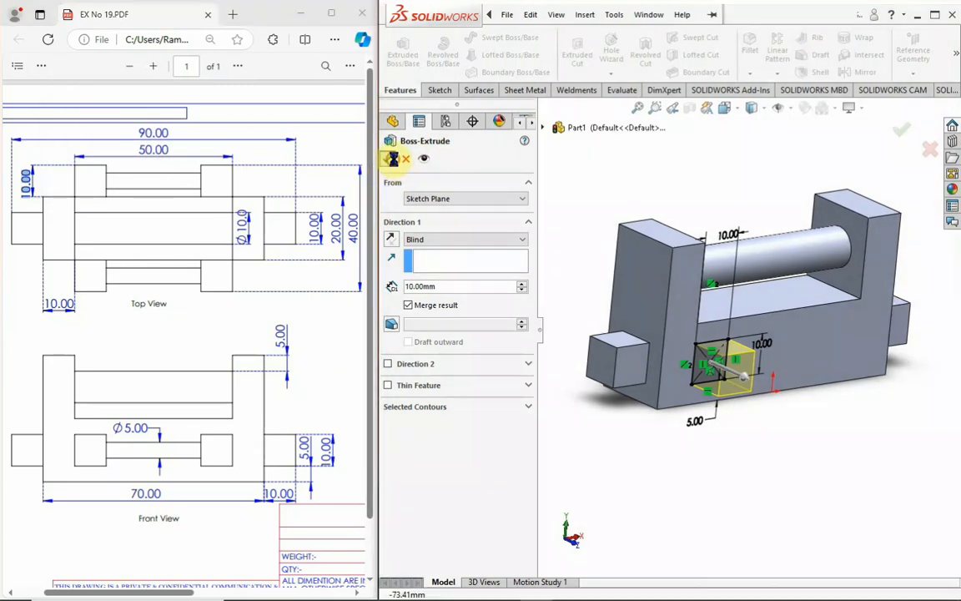
{"action": "middle_click_drag", "start_coordinate": [843, 350], "coordinate": [705, 220]}
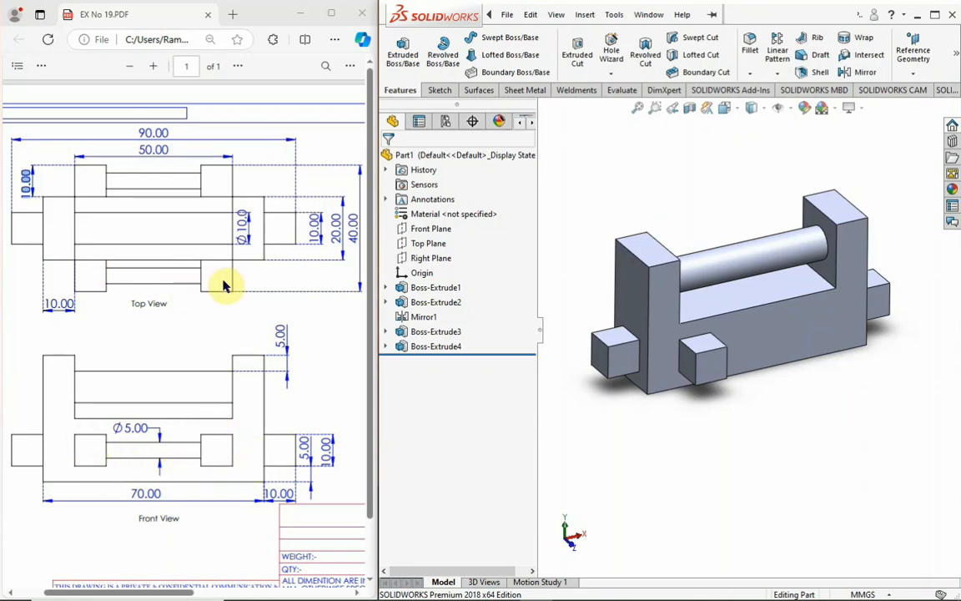
{"action": "mouse_move", "coordinate": [722, 225]}
{"action": "middle_mouse_down"}
{"action": "mouse_move", "coordinate": [732, 217]}
{"action": "mouse_move", "coordinate": [722, 211]}
{"action": "middle_mouse_up"}
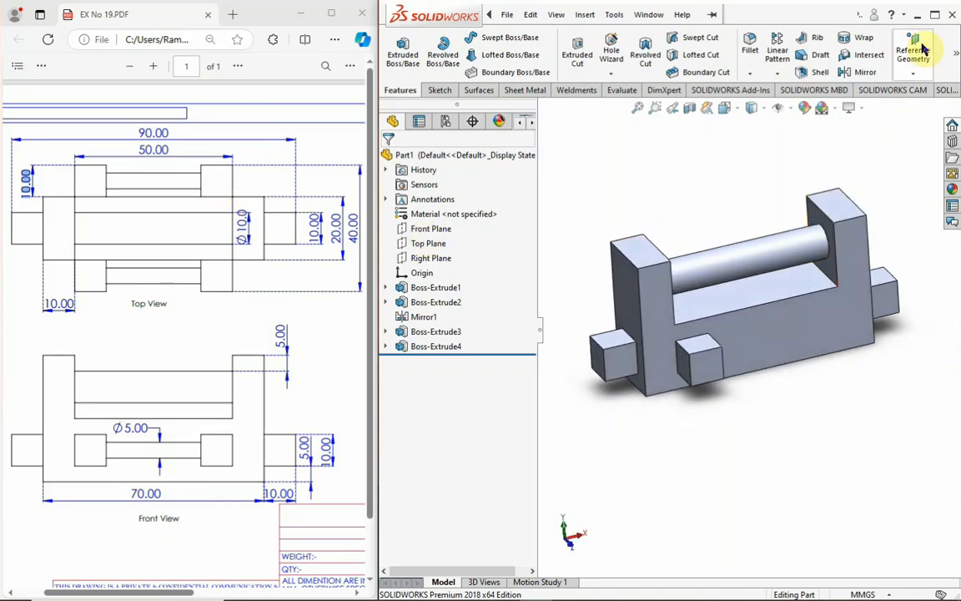
{"action": "scroll", "coordinate": [883, 248], "scroll_direction": "up", "scroll_amount": 2}
{"action": "scroll", "coordinate": [884, 249], "scroll_direction": "down", "scroll_amount": 1}
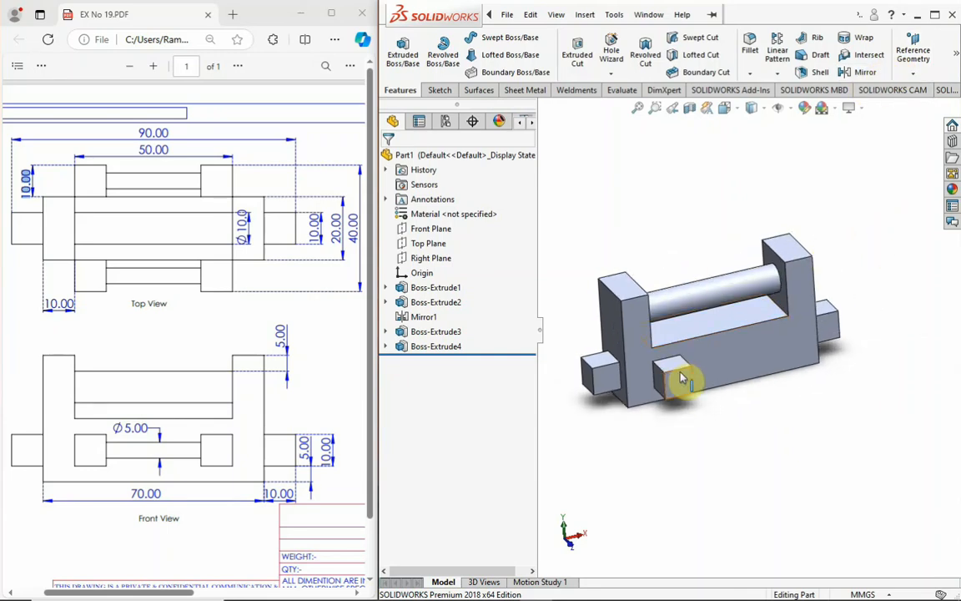
{"action": "scroll", "coordinate": [683, 378], "scroll_direction": "down", "scroll_amount": 1}
{"action": "left_click", "coordinate": [683, 209]}
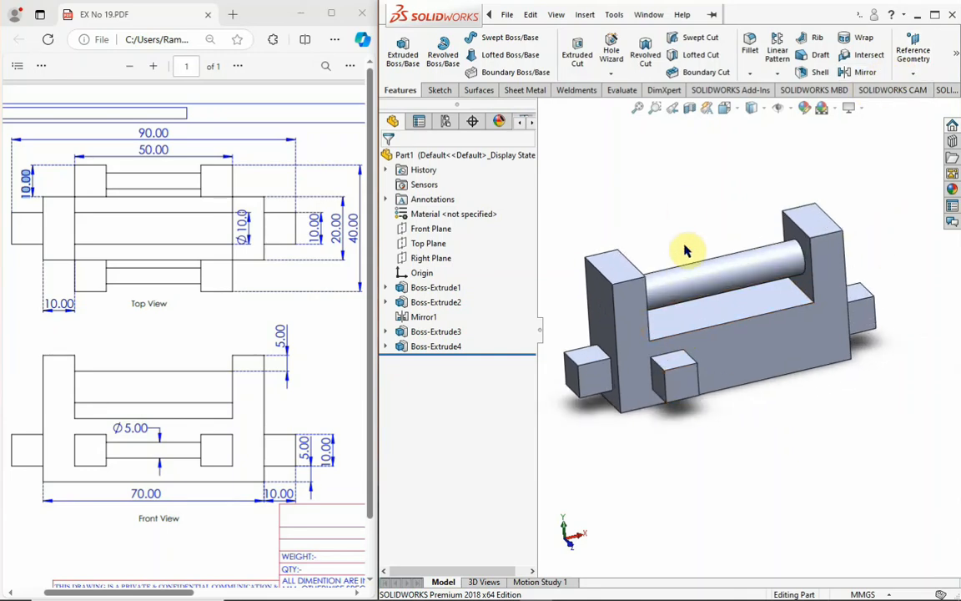
{"action": "left_click", "coordinate": [675, 380]}
{"action": "left_click", "coordinate": [653, 236]}
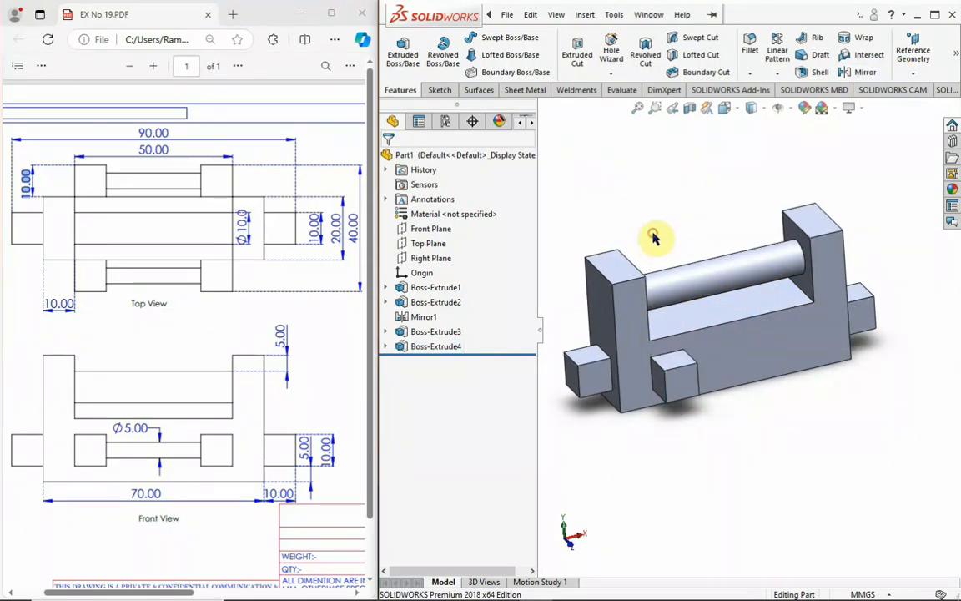
Step: Mirror the front square block about the Front Plane onto the body's back face
{"action": "left_click", "coordinate": [423, 231]}
{"action": "middle_click_drag", "start_coordinate": [659, 204], "coordinate": [613, 238]}
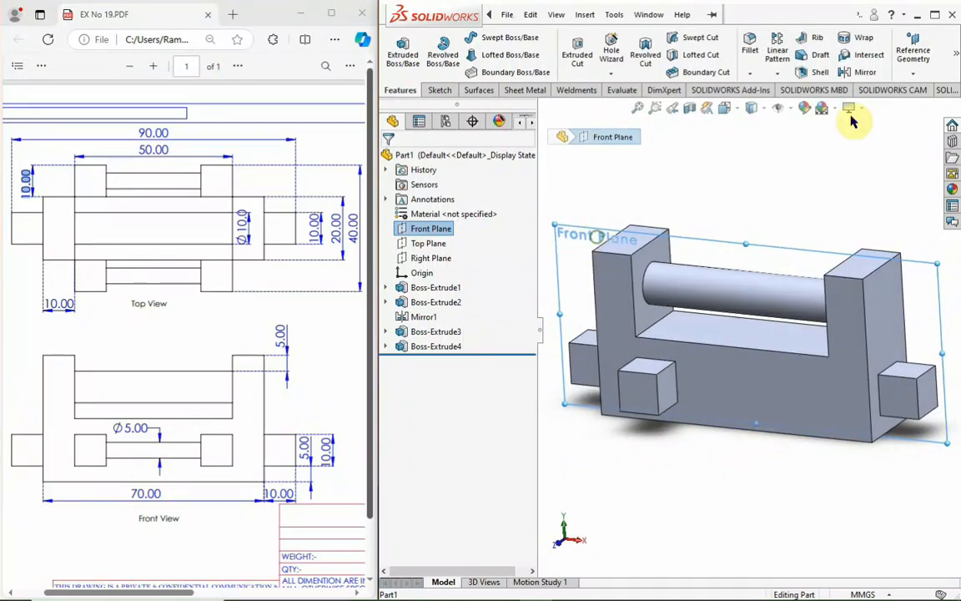
{"action": "left_click", "coordinate": [864, 75]}
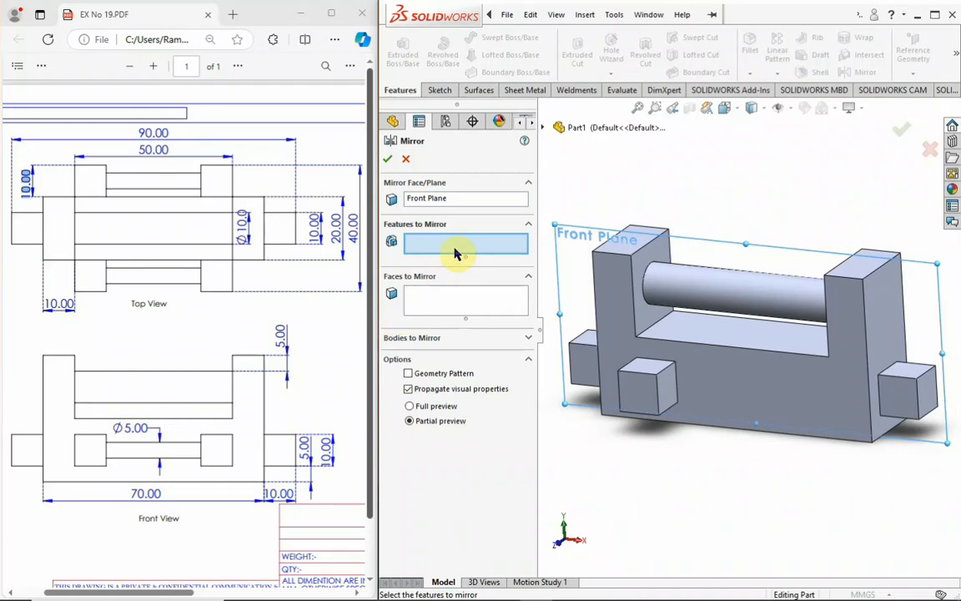
{"action": "left_click", "coordinate": [554, 129]}
{"action": "left_click", "coordinate": [607, 321]}
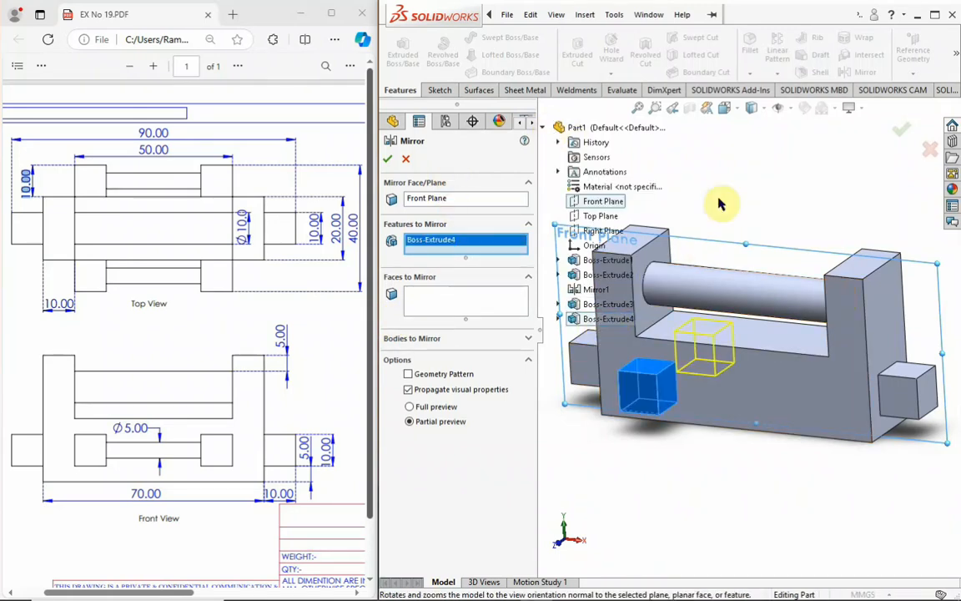
{"action": "left_click", "coordinate": [387, 159]}
{"action": "middle_click_drag", "start_coordinate": [776, 209], "coordinate": [767, 350]}
{"action": "scroll", "coordinate": [719, 399], "scroll_direction": "down", "scroll_amount": 3}
{"action": "left_click", "coordinate": [744, 236]}
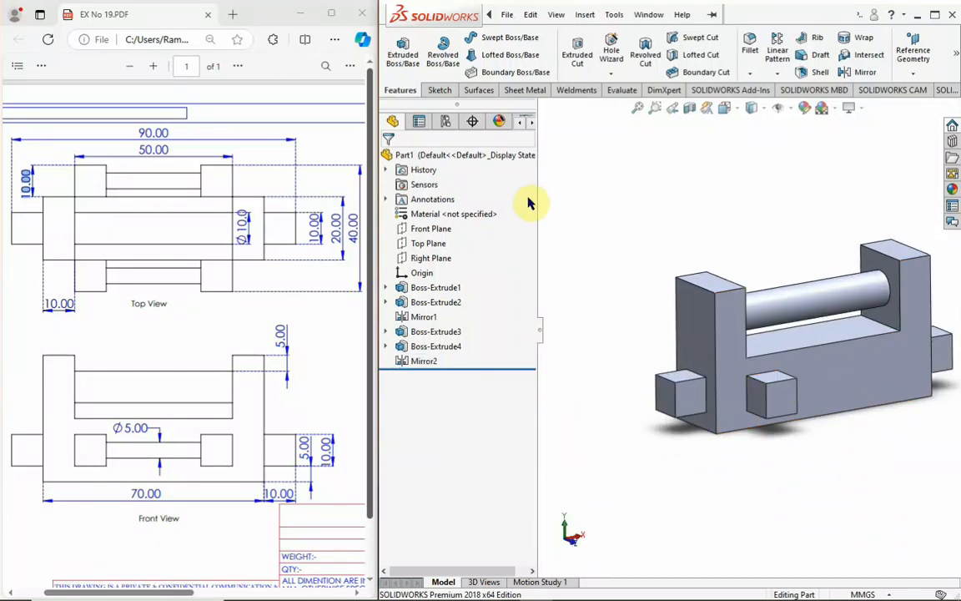
Step: Start a Mirror feature with the Right Plane as the mirror plane
{"action": "left_click", "coordinate": [865, 72]}
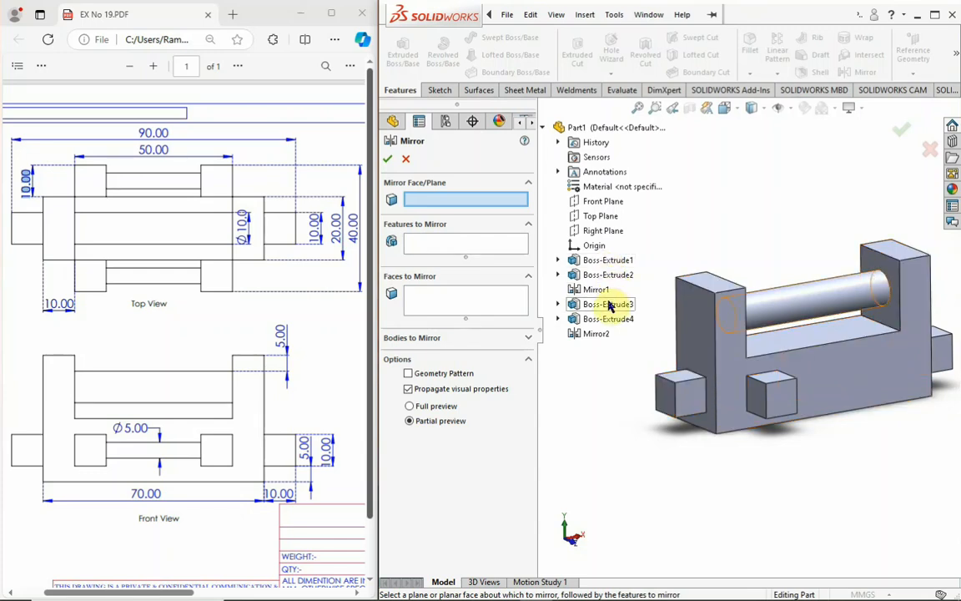
{"action": "left_click", "coordinate": [606, 233]}
{"action": "middle_click_drag", "start_coordinate": [899, 337], "coordinate": [760, 413]}
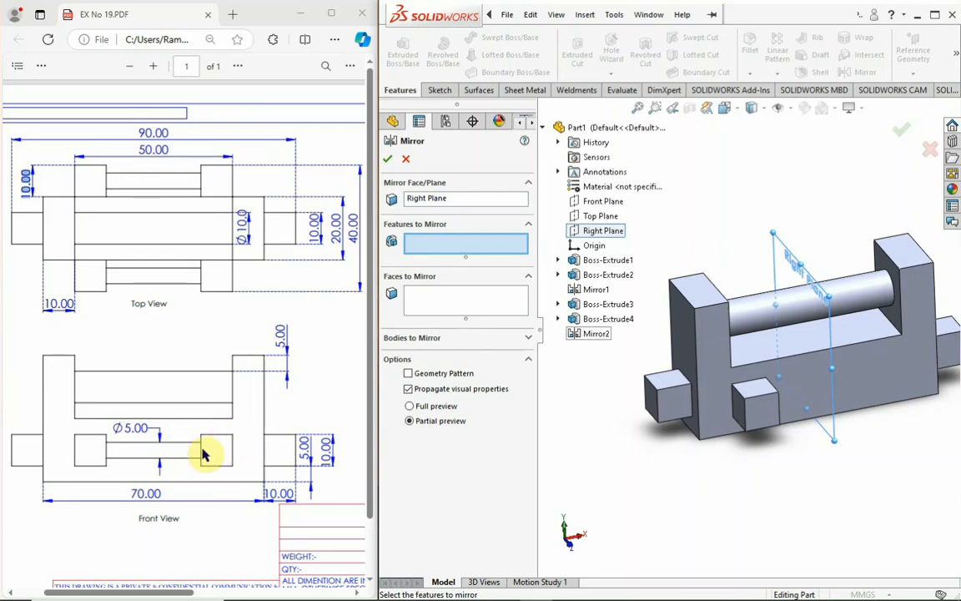
{"action": "middle_click_drag", "start_coordinate": [797, 327], "coordinate": [690, 296]}
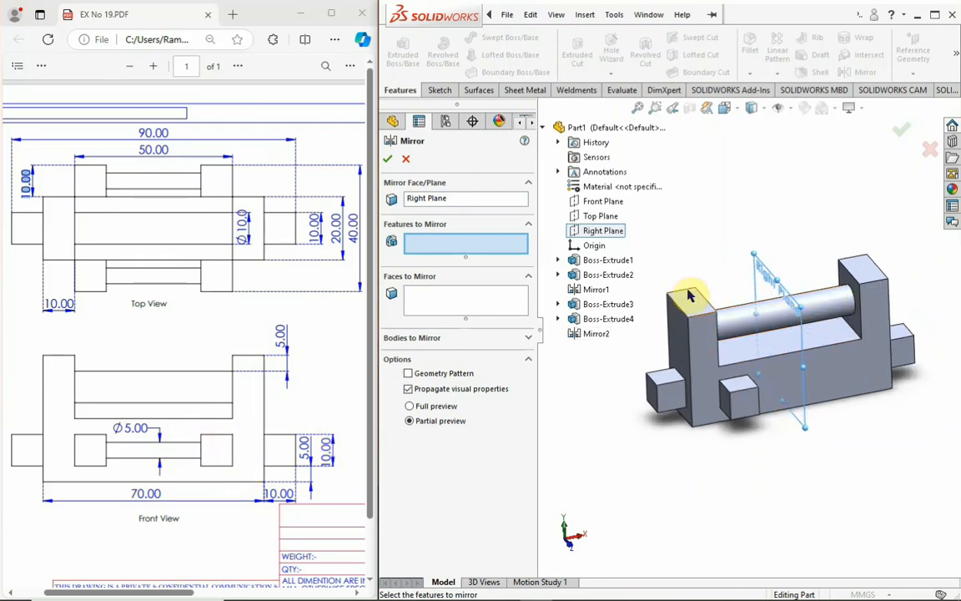
{"action": "left_click", "coordinate": [594, 333]}
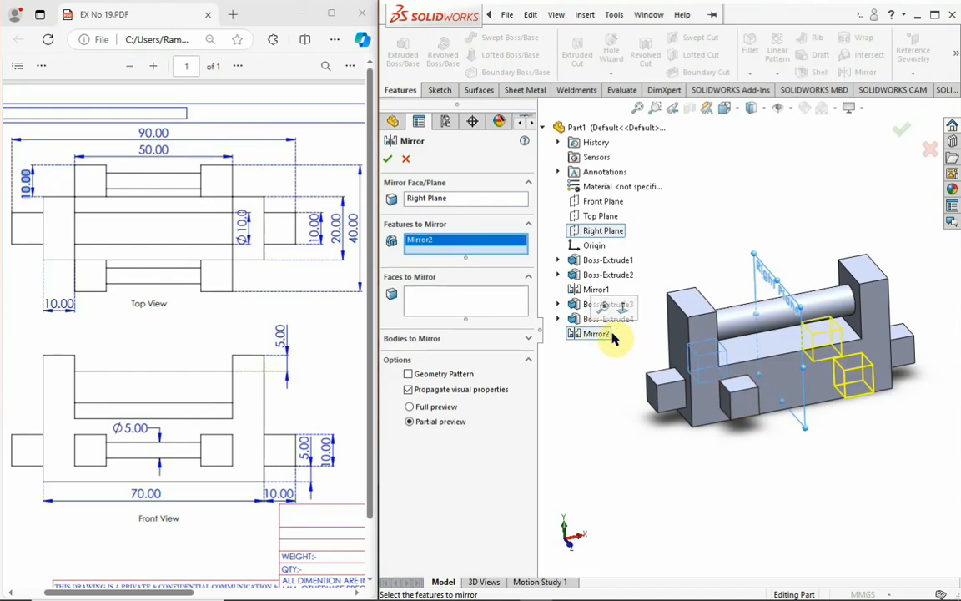
{"action": "left_click", "coordinate": [589, 305]}
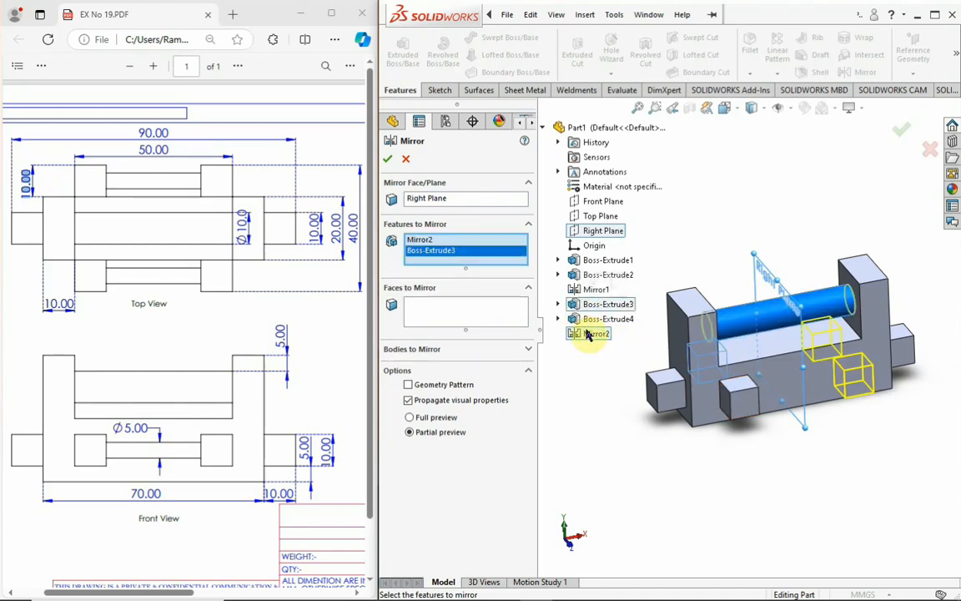
{"action": "right_click", "coordinate": [460, 262]}
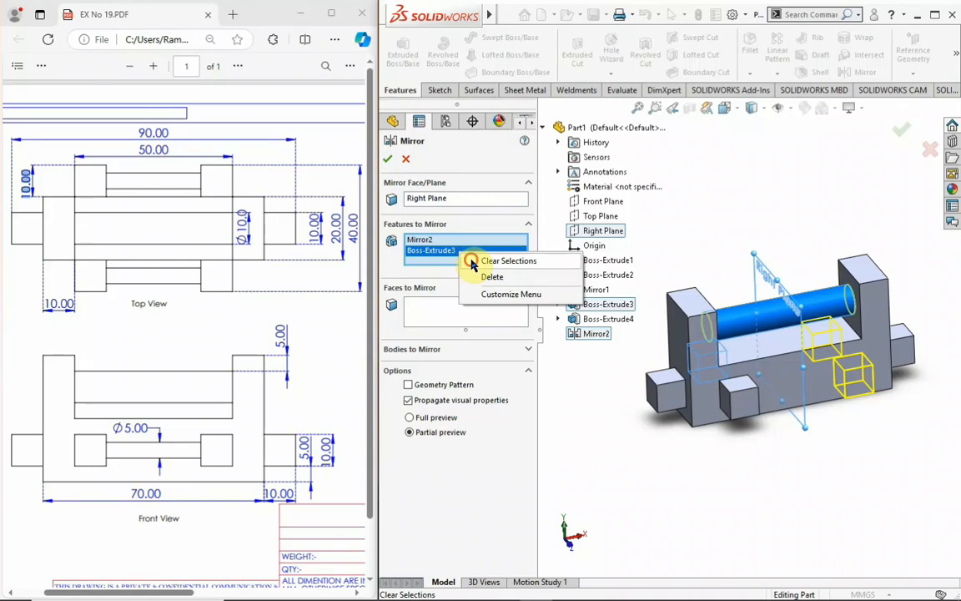
{"action": "left_click", "coordinate": [496, 257]}
Step: Add the front square block and its mirrored copy on the back as features to mirror, and complete the mirror
{"action": "left_click", "coordinate": [596, 333]}
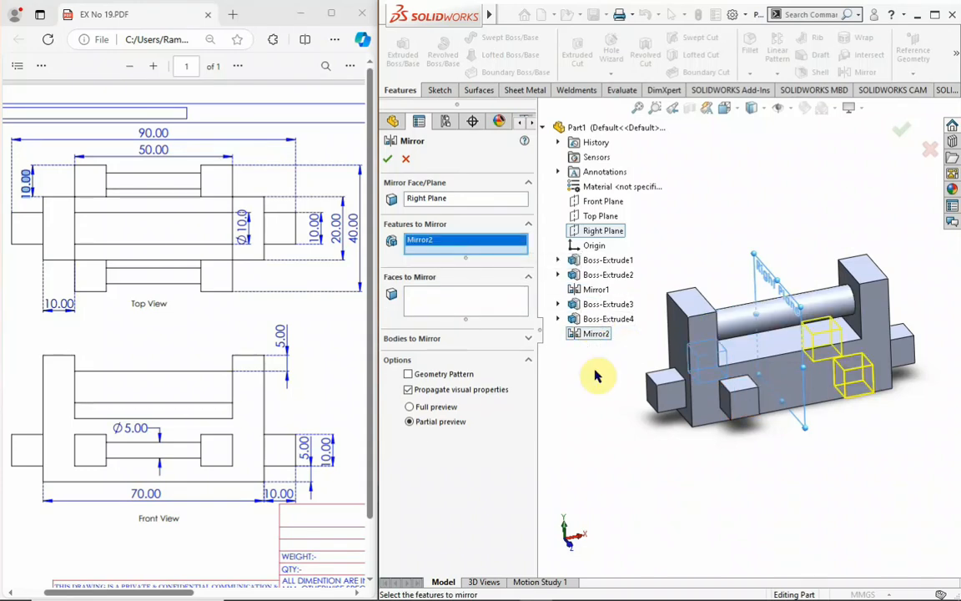
{"action": "left_click", "coordinate": [599, 319]}
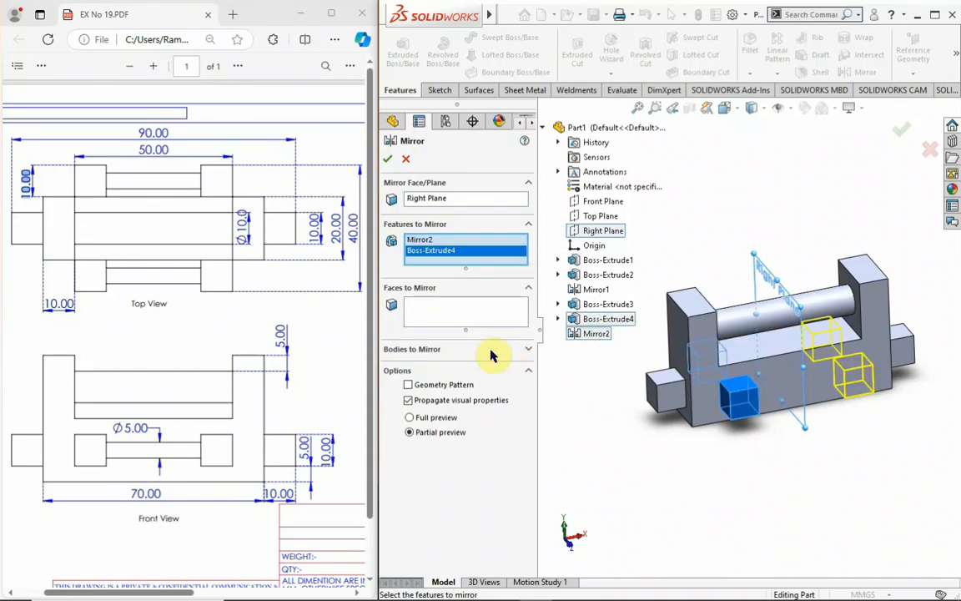
{"action": "left_click", "coordinate": [388, 158]}
{"action": "middle_click_drag", "start_coordinate": [745, 177], "coordinate": [788, 362]}
{"action": "scroll", "coordinate": [820, 373], "scroll_direction": "down", "scroll_amount": 4}
{"action": "left_click", "coordinate": [702, 223]}
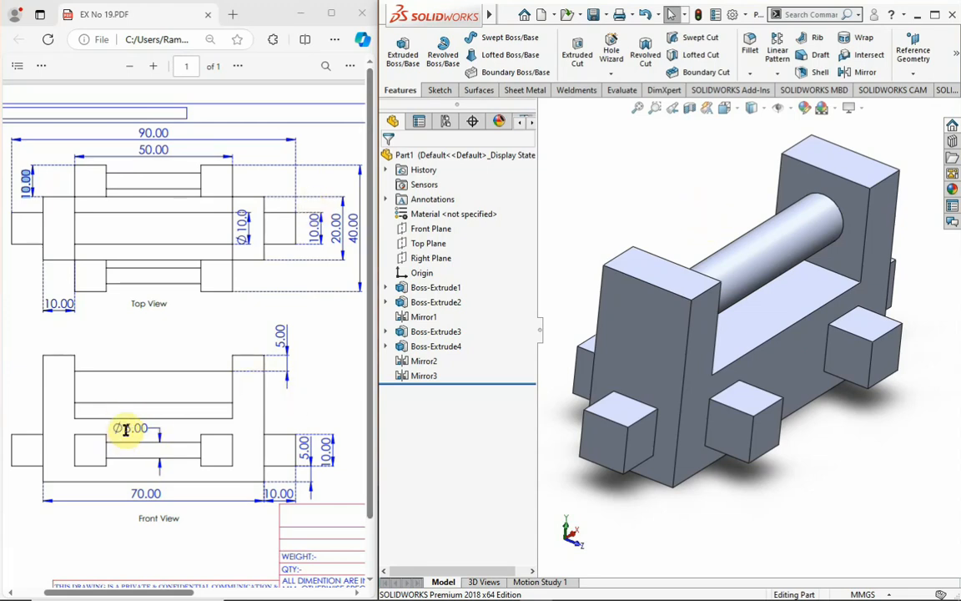
{"action": "left_click_drag", "start_coordinate": [161, 442], "coordinate": [162, 467]}
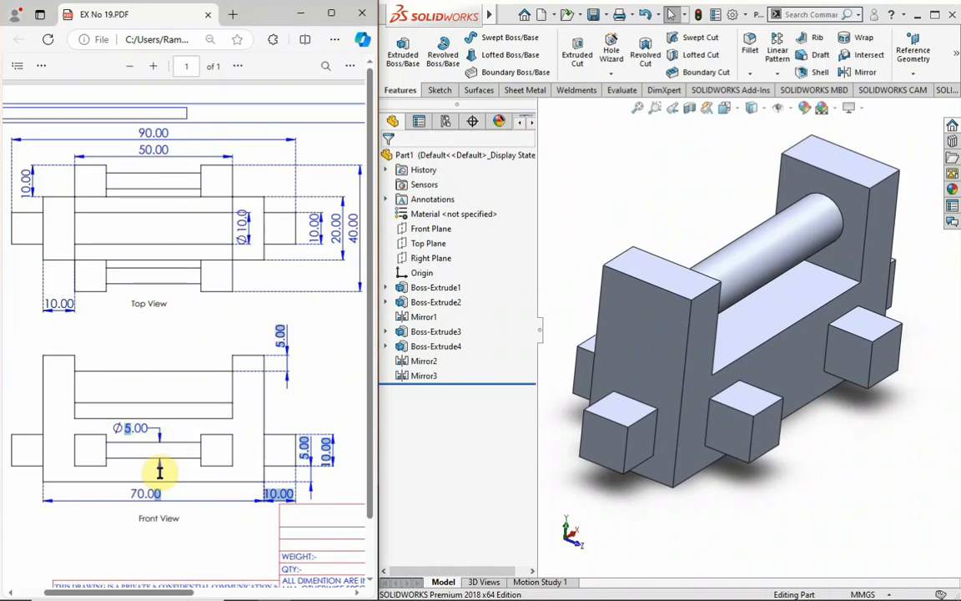
{"action": "left_click", "coordinate": [134, 458]}
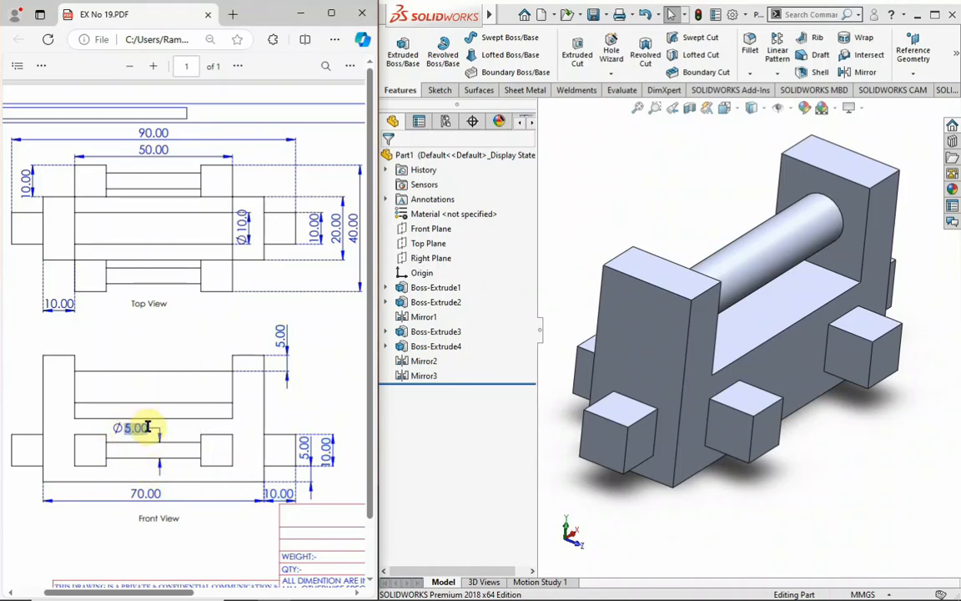
{"action": "left_click_drag", "start_coordinate": [147, 428], "coordinate": [149, 429]}
{"action": "left_click", "coordinate": [164, 454]}
Step: Sketch a circle about 3.5 mm in radius on the inner side face of the front-left square block
{"action": "scroll", "coordinate": [901, 345], "scroll_direction": "down", "scroll_amount": 2}
{"action": "middle_click_drag", "start_coordinate": [803, 376], "coordinate": [639, 327]}
{"action": "left_click", "coordinate": [638, 321]}
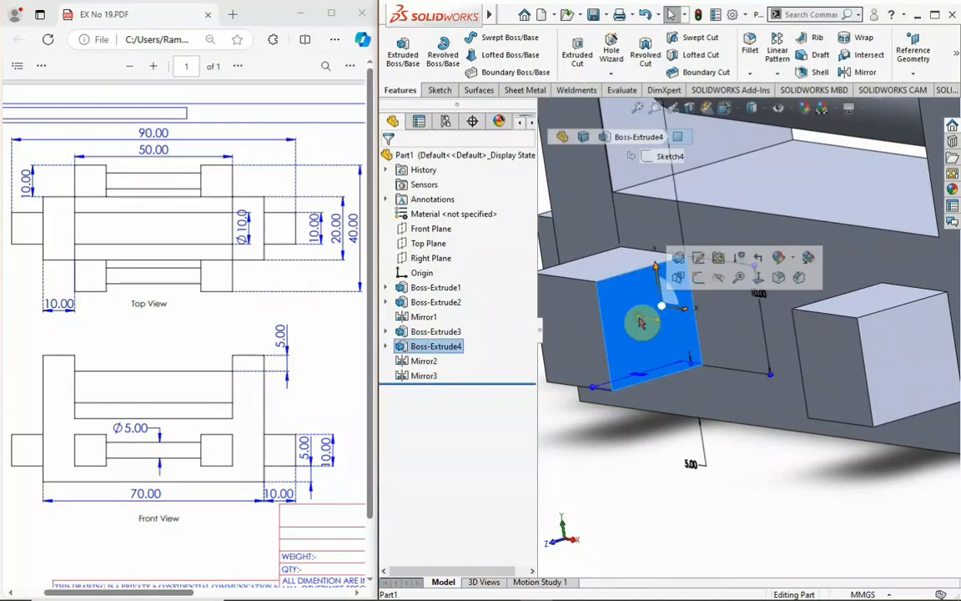
{"action": "left_click", "coordinate": [700, 280]}
{"action": "key", "text": "space"}
{"action": "left_click", "coordinate": [806, 286]}
{"action": "left_click", "coordinate": [492, 37]}
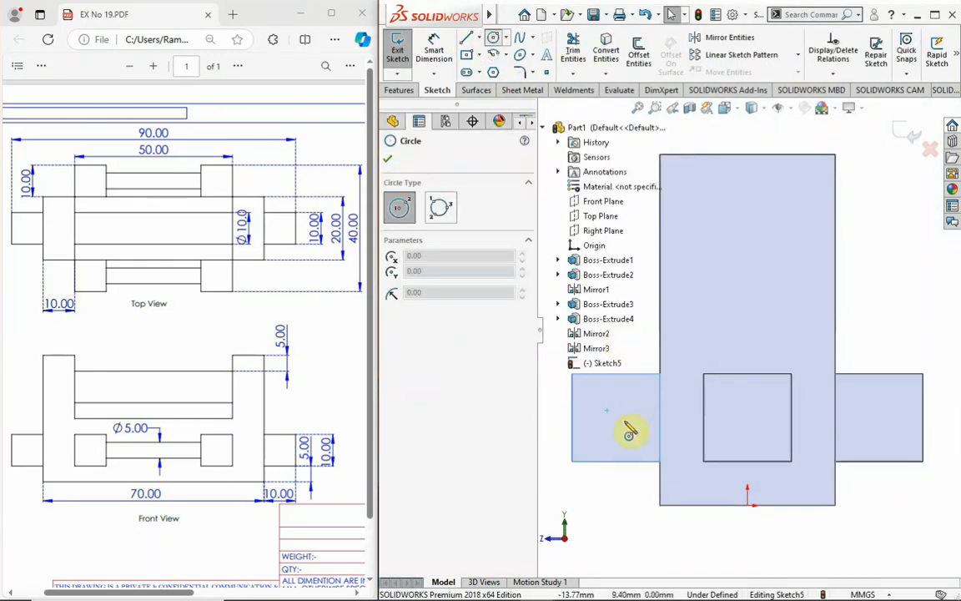
{"action": "left_click", "coordinate": [612, 414]}
{"action": "left_click", "coordinate": [628, 443]}
{"action": "right_click", "coordinate": [616, 305]}
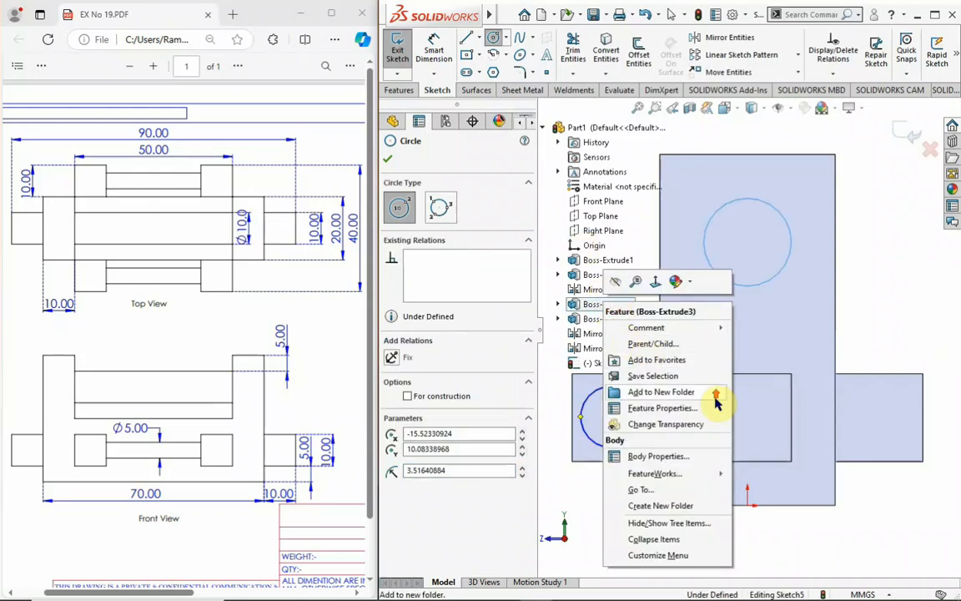
{"action": "key", "text": "Escape"}
{"action": "scroll", "coordinate": [719, 411], "scroll_direction": "up", "scroll_amount": 2}
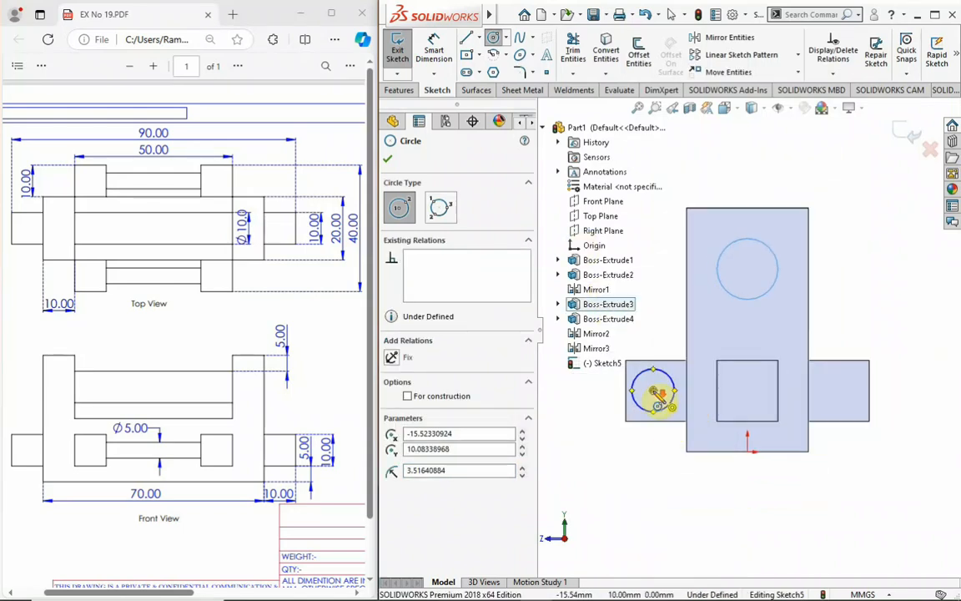
Step: Set the diameter of the circle on the front-left square block's inner face to 5 mm
{"action": "left_click", "coordinate": [433, 49]}
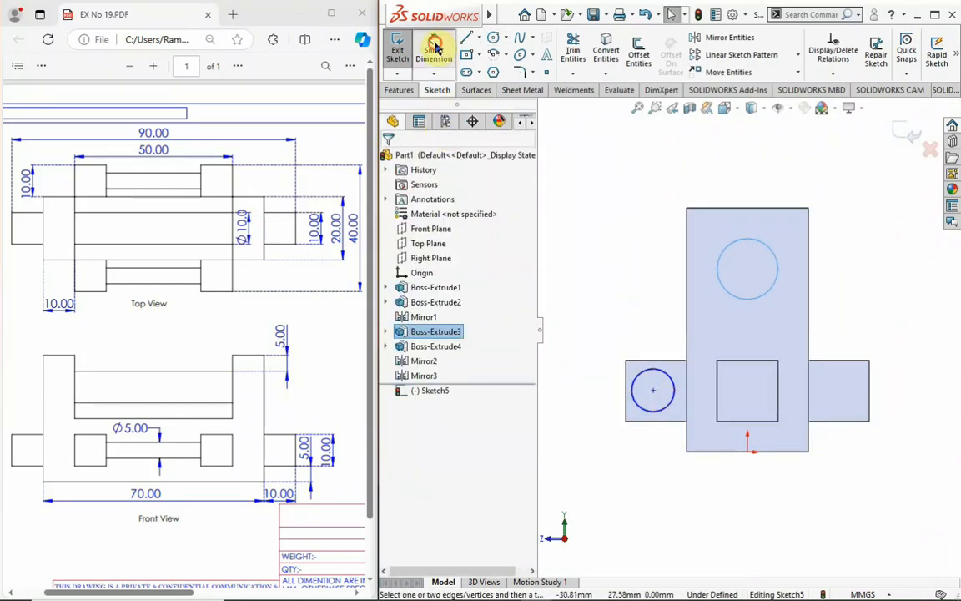
{"action": "left_click", "coordinate": [649, 373]}
{"action": "left_click", "coordinate": [638, 332]}
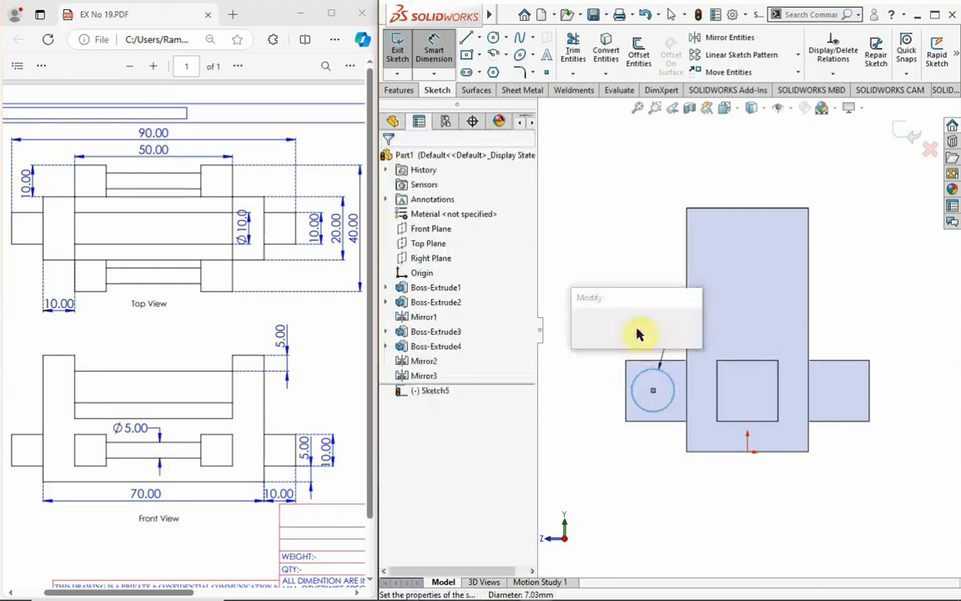
{"action": "type", "text": "5"}
{"action": "key", "text": "Return"}
{"action": "key", "text": "Escape"}
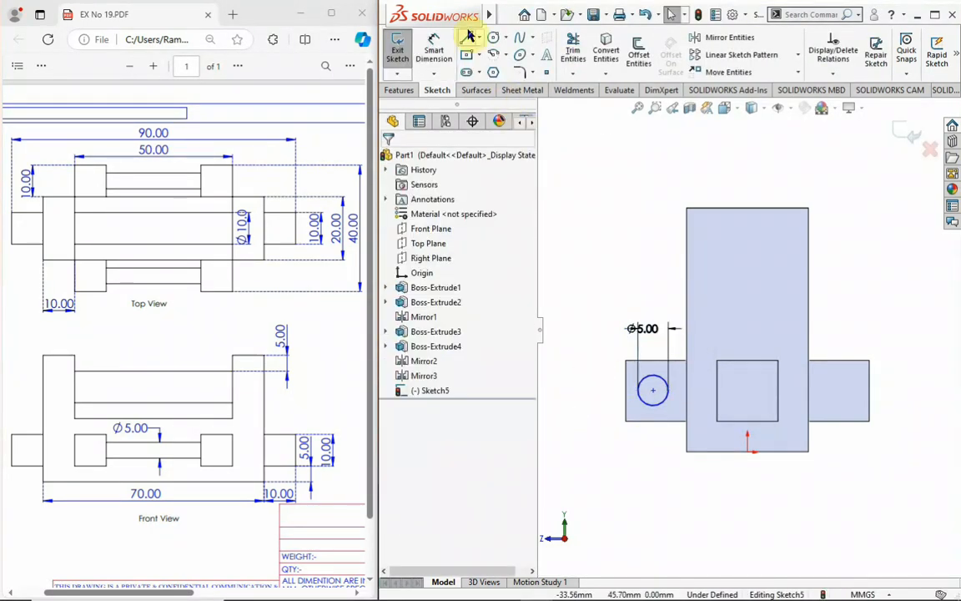
Step: Sketch two connected construction lines from the block face's upper edge to the circle's centre and on to the face's outer vertical edge
{"action": "left_click", "coordinate": [480, 39]}
{"action": "left_click", "coordinate": [490, 71]}
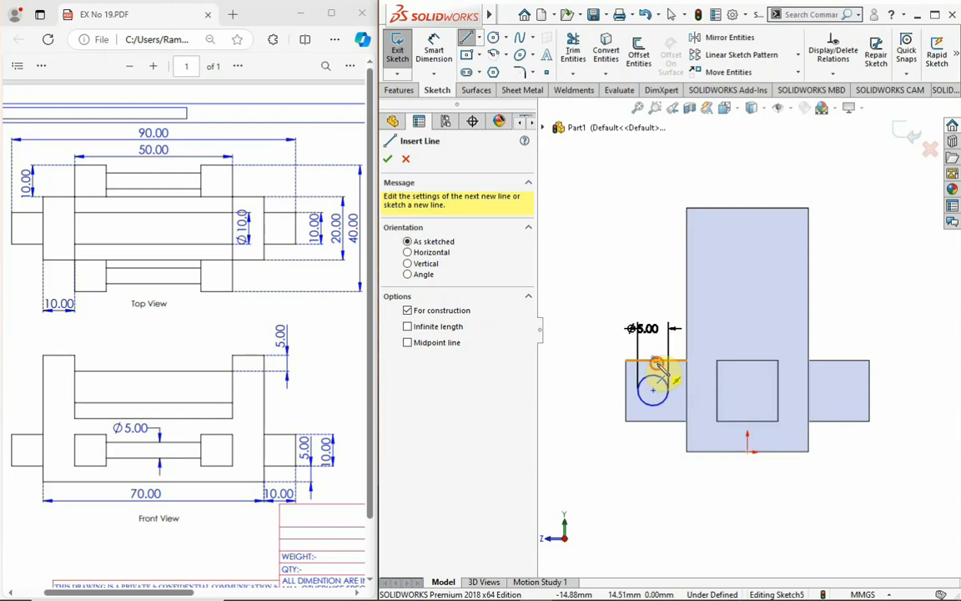
{"action": "left_click", "coordinate": [656, 363]}
{"action": "left_click", "coordinate": [655, 392]}
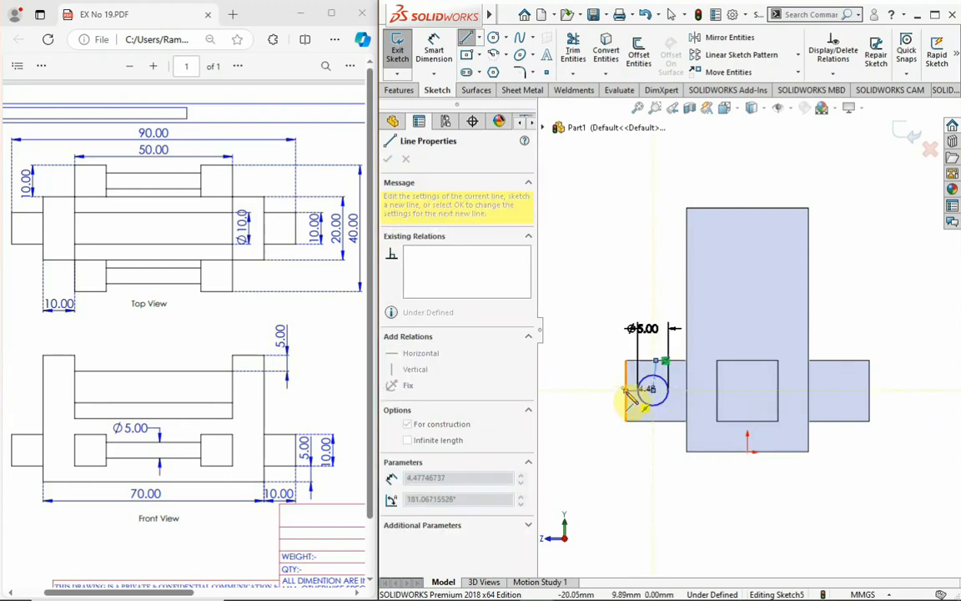
{"action": "double_click", "coordinate": [627, 390]}
{"action": "scroll", "coordinate": [654, 382], "scroll_direction": "down", "scroll_amount": 4}
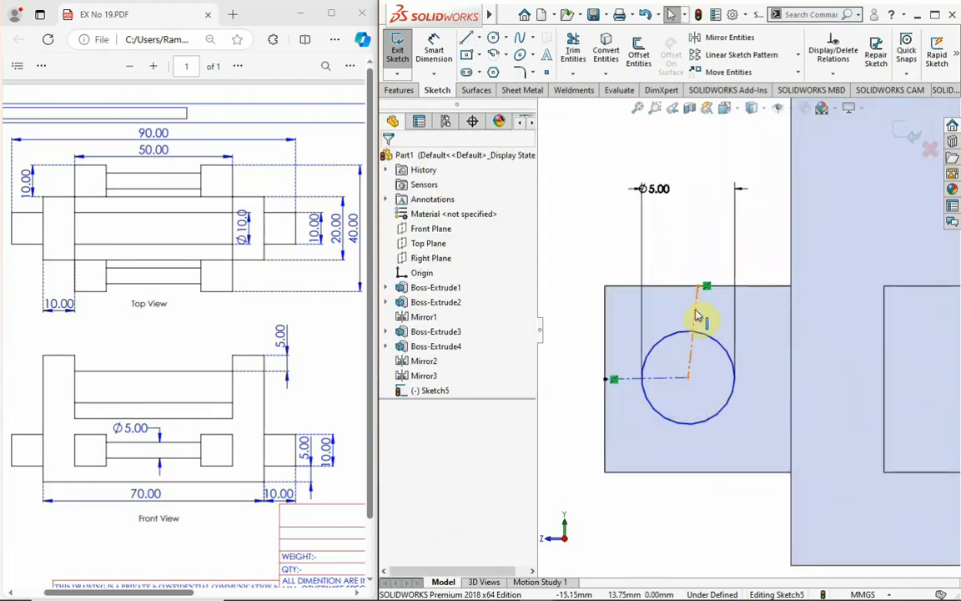
Step: Make the upper construction line vertical and the side construction line horizontal to centre the circle on the block face
{"action": "left_click", "coordinate": [697, 316]}
{"action": "left_click", "coordinate": [763, 252]}
{"action": "left_click", "coordinate": [669, 233]}
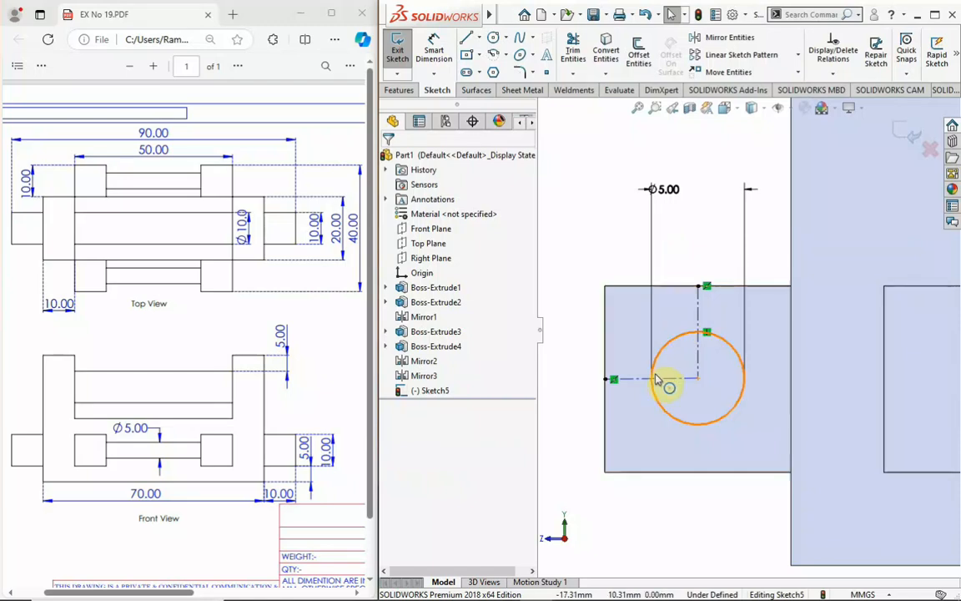
{"action": "left_click", "coordinate": [640, 382]}
{"action": "left_click", "coordinate": [680, 317]}
{"action": "left_click", "coordinate": [703, 247]}
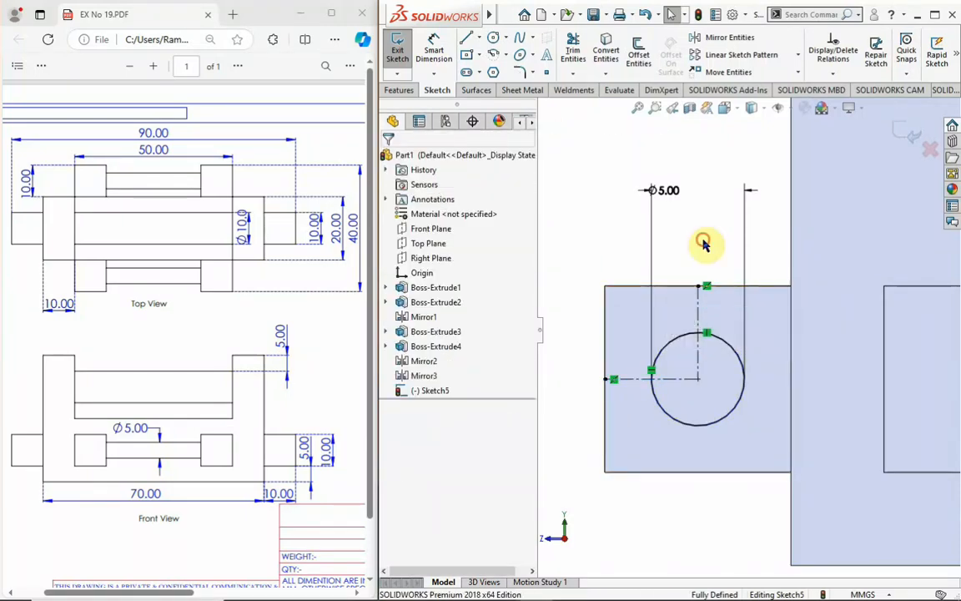
Step: Extrude the 5 mm circle with the Up To Surface end condition, ending at the facing side of the front-right square block
{"action": "scroll", "coordinate": [727, 388], "scroll_direction": "up", "scroll_amount": 5}
{"action": "mouse_move", "coordinate": [722, 383]}
{"action": "middle_mouse_down"}
{"action": "mouse_move", "coordinate": [786, 412]}
{"action": "mouse_move", "coordinate": [739, 344]}
{"action": "mouse_move", "coordinate": [702, 330]}
{"action": "middle_mouse_up"}
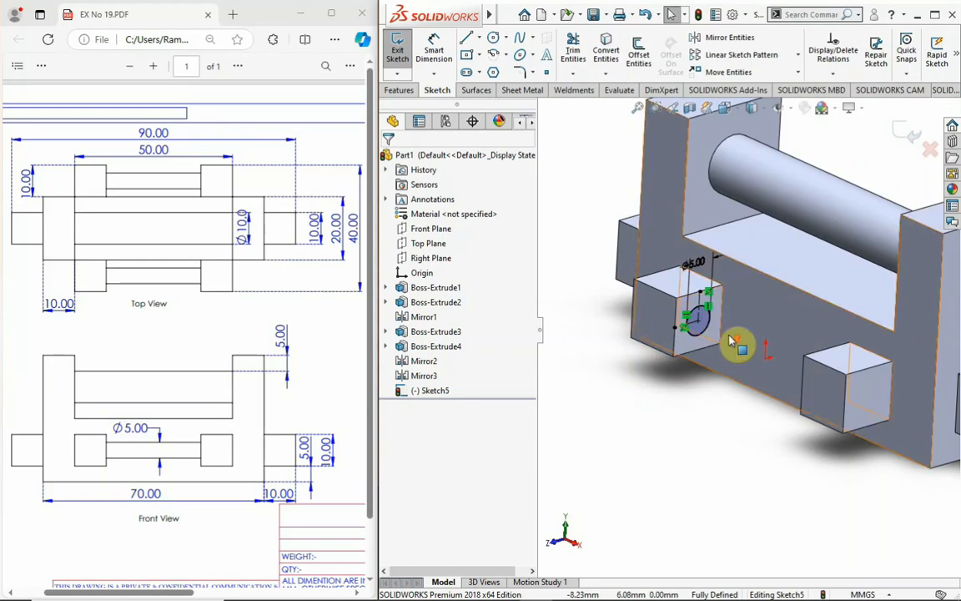
{"action": "scroll", "coordinate": [743, 340], "scroll_direction": "up", "scroll_amount": 2}
{"action": "left_click", "coordinate": [398, 90]}
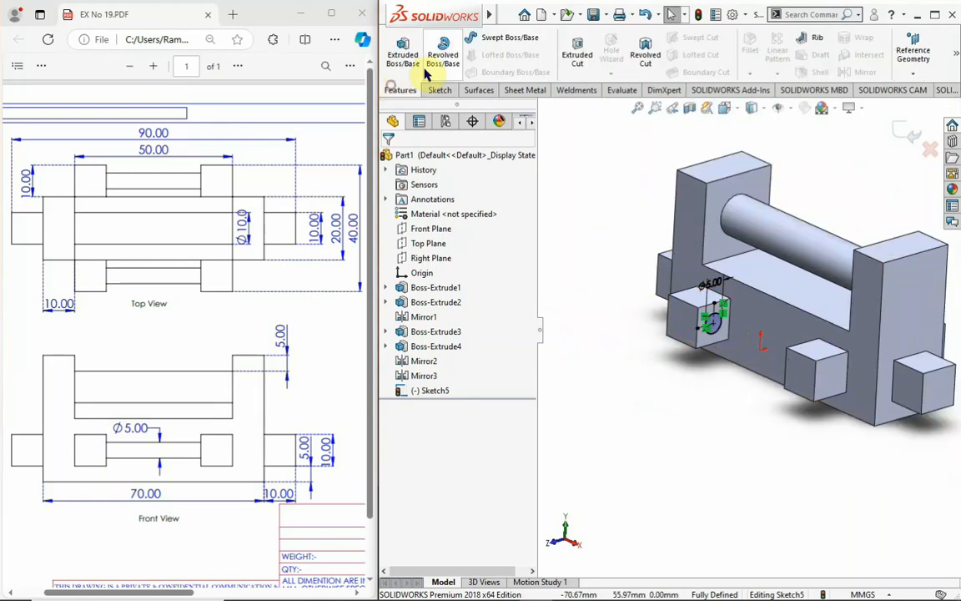
{"action": "left_click", "coordinate": [450, 240]}
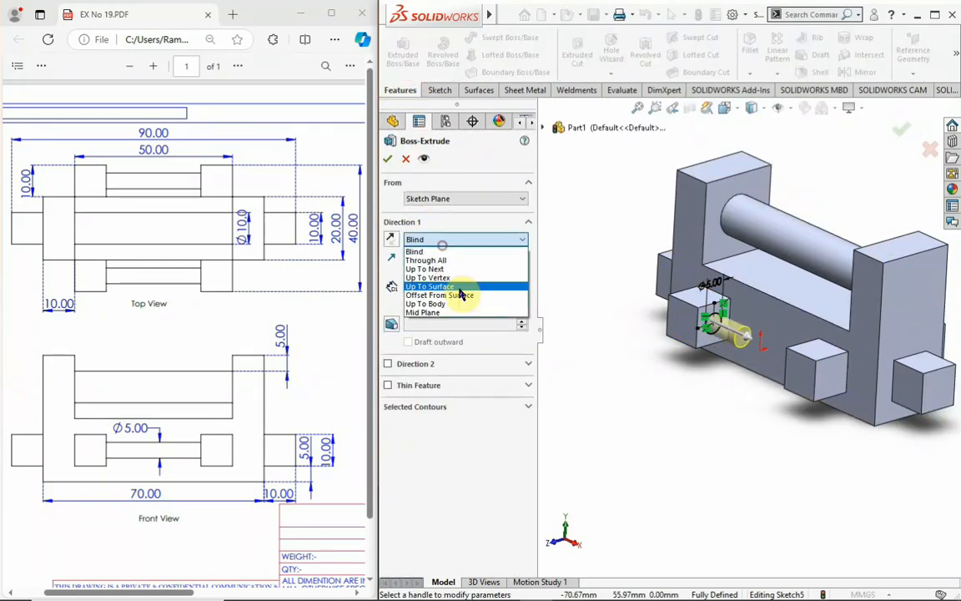
{"action": "left_click", "coordinate": [460, 286]}
{"action": "scroll", "coordinate": [837, 369], "scroll_direction": "up", "scroll_amount": 3}
{"action": "middle_click_drag", "start_coordinate": [837, 369], "coordinate": [734, 367]}
{"action": "left_click", "coordinate": [734, 367]}
{"action": "left_click", "coordinate": [387, 158]}
{"action": "middle_click_drag", "start_coordinate": [677, 499], "coordinate": [643, 284]}
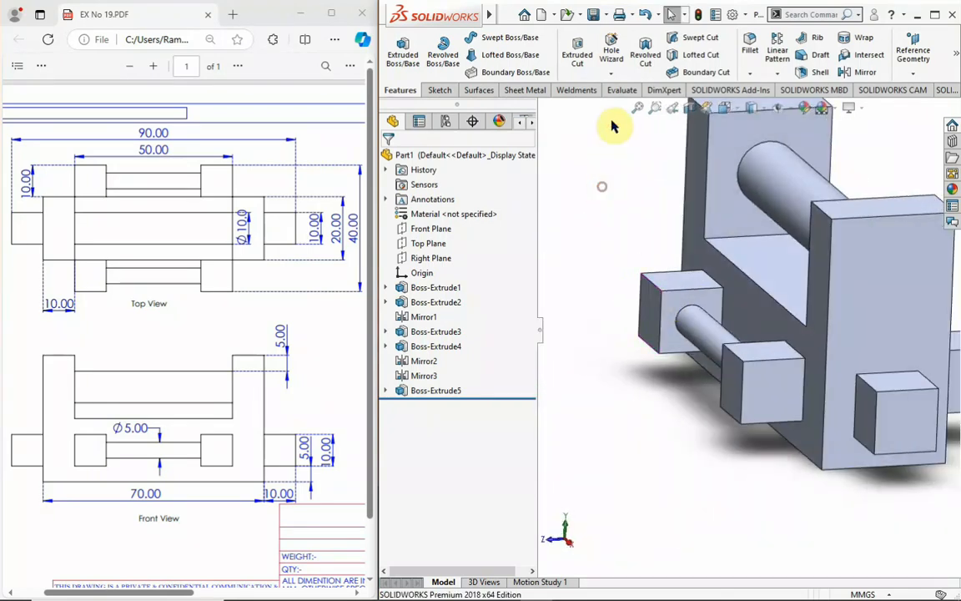
Step: Mirror the thin front bar about the Front Plane to join the square blocks on the body's back
{"action": "left_click", "coordinate": [821, 72]}
{"action": "left_click", "coordinate": [407, 159]}
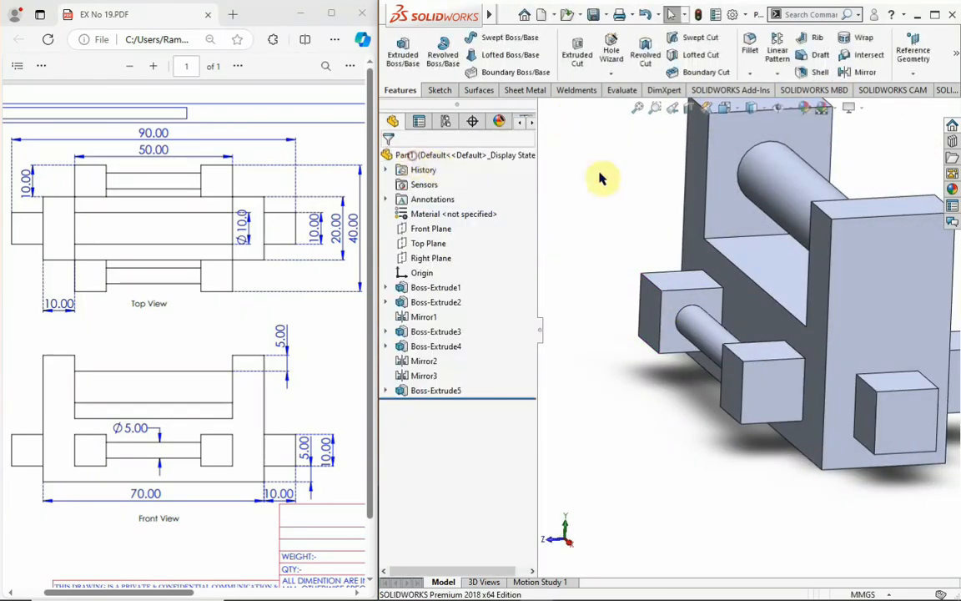
{"action": "left_click", "coordinate": [866, 72]}
{"action": "middle_click_drag", "start_coordinate": [657, 365], "coordinate": [726, 339]}
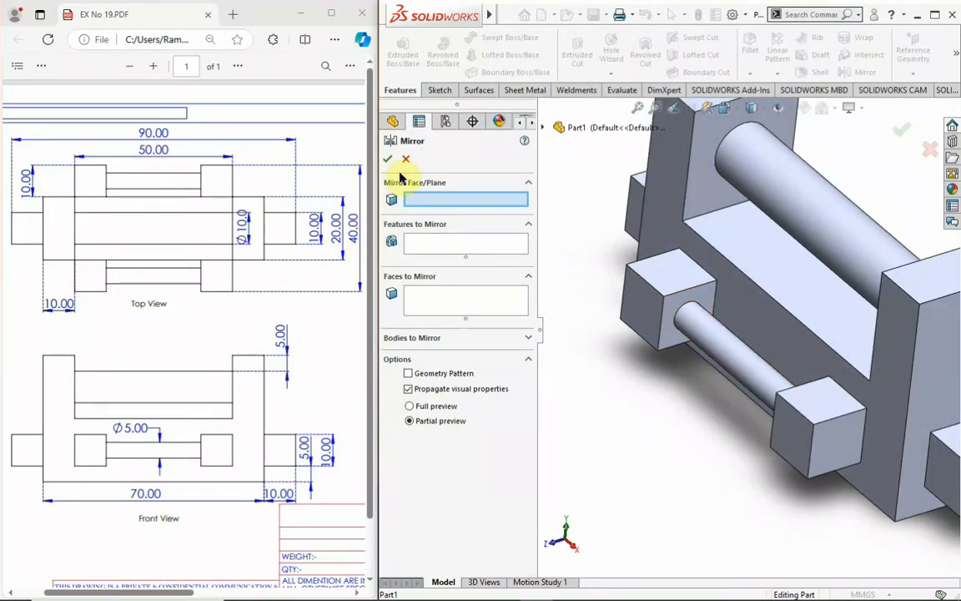
{"action": "left_click", "coordinate": [544, 126]}
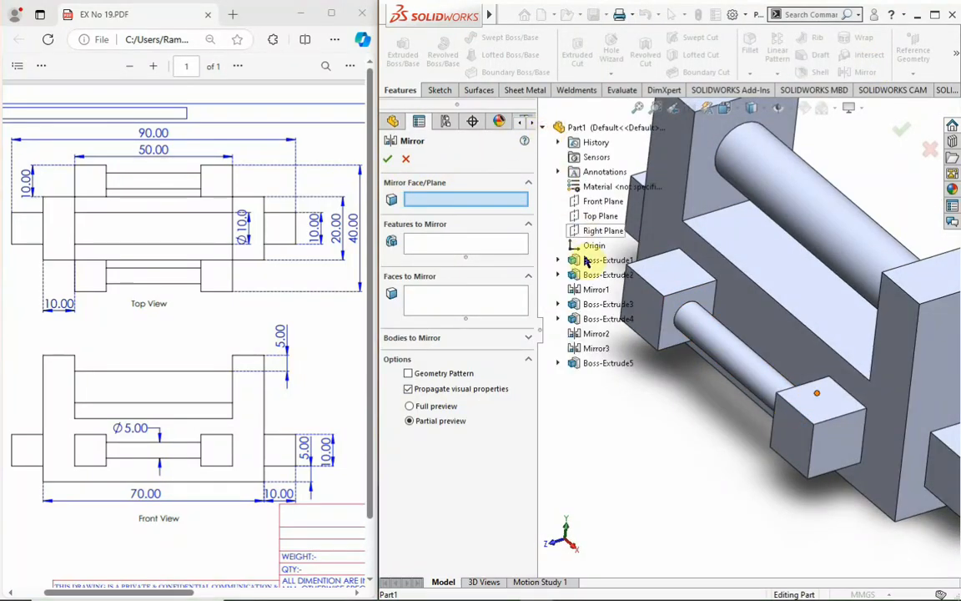
{"action": "left_click", "coordinate": [593, 204]}
{"action": "scroll", "coordinate": [741, 326], "scroll_direction": "up", "scroll_amount": 5}
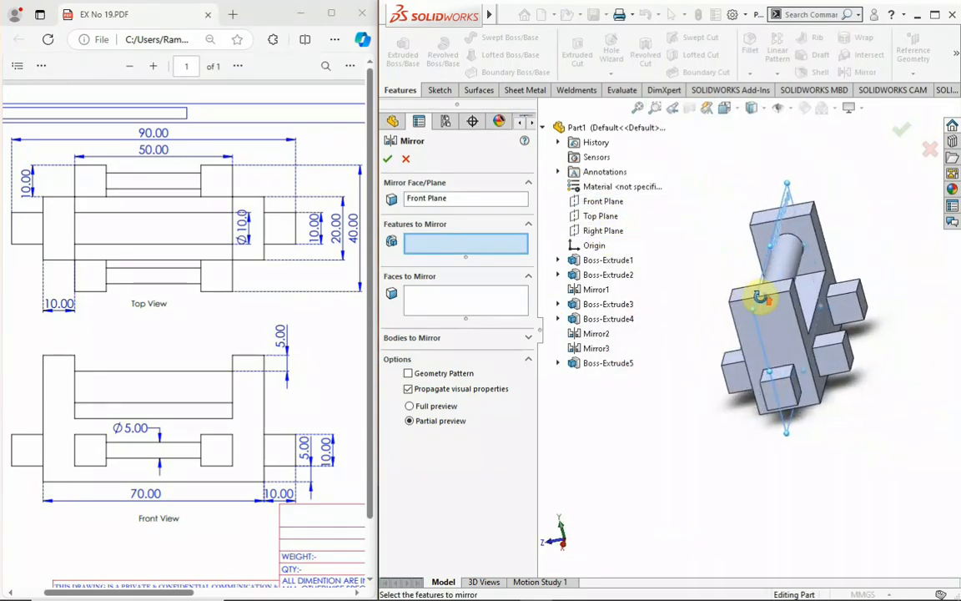
{"action": "middle_click_drag", "start_coordinate": [806, 302], "coordinate": [814, 298]}
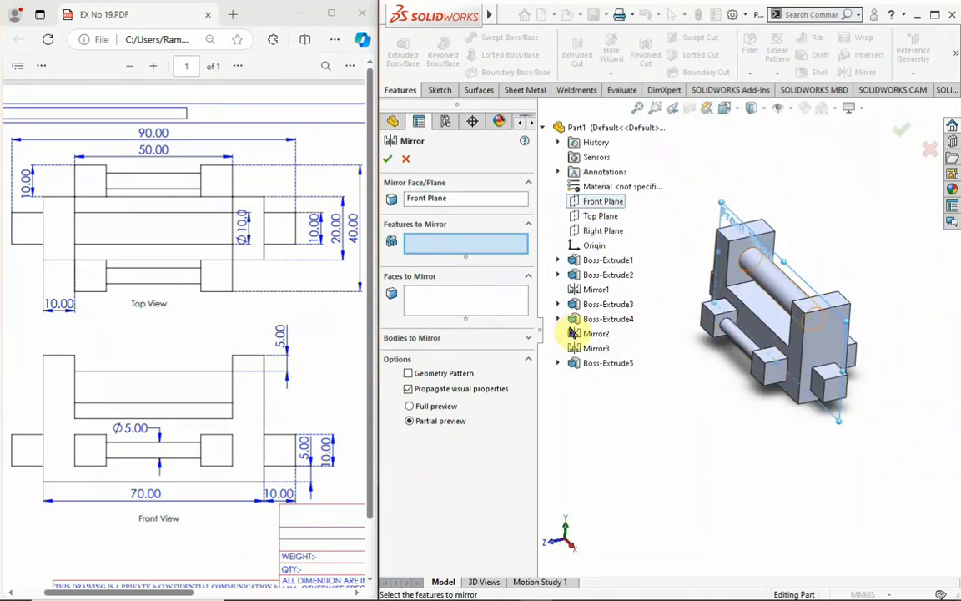
{"action": "left_click", "coordinate": [603, 367]}
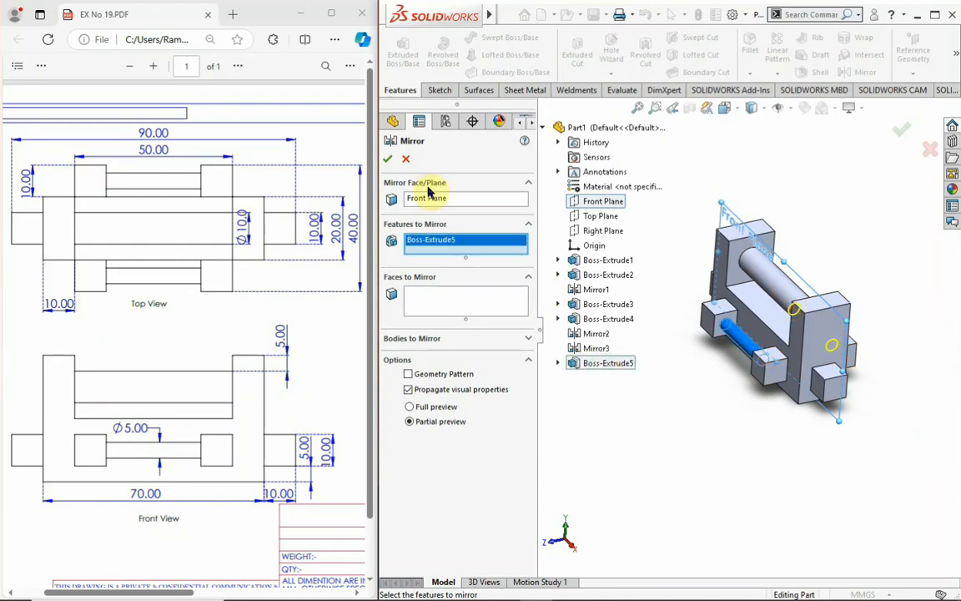
{"action": "left_click", "coordinate": [389, 160]}
{"action": "middle_click_drag", "start_coordinate": [752, 296], "coordinate": [738, 313]}
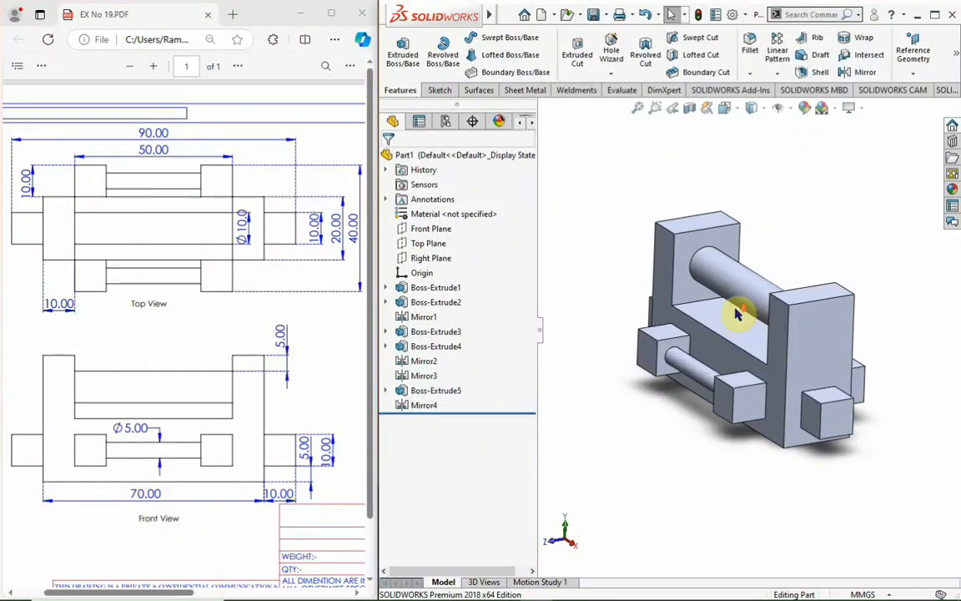
Step: Maximize the modelling window and examine the whole part in isometric view
{"action": "double_click", "coordinate": [457, 16]}
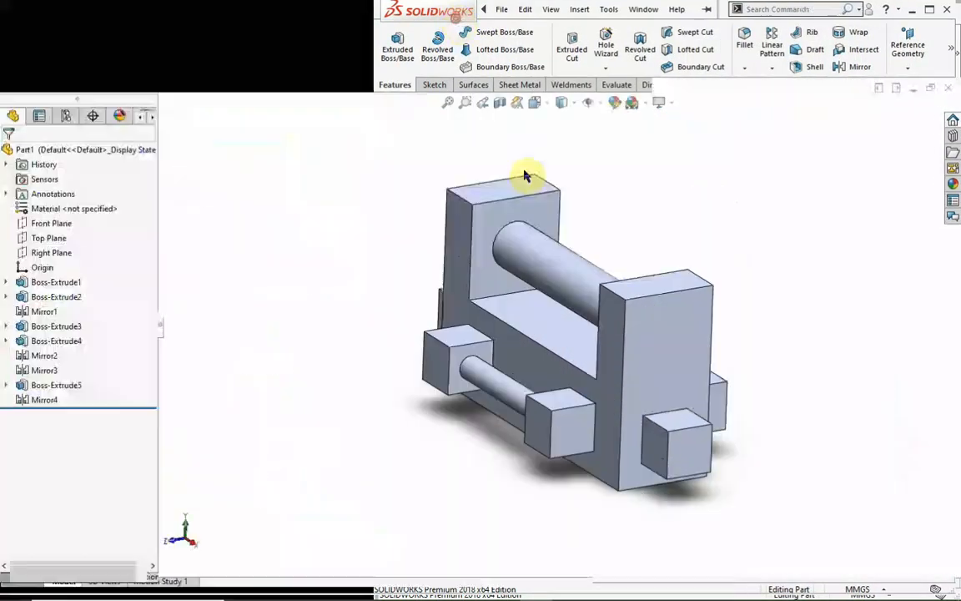
{"action": "middle_click_drag", "start_coordinate": [484, 343], "coordinate": [669, 269]}
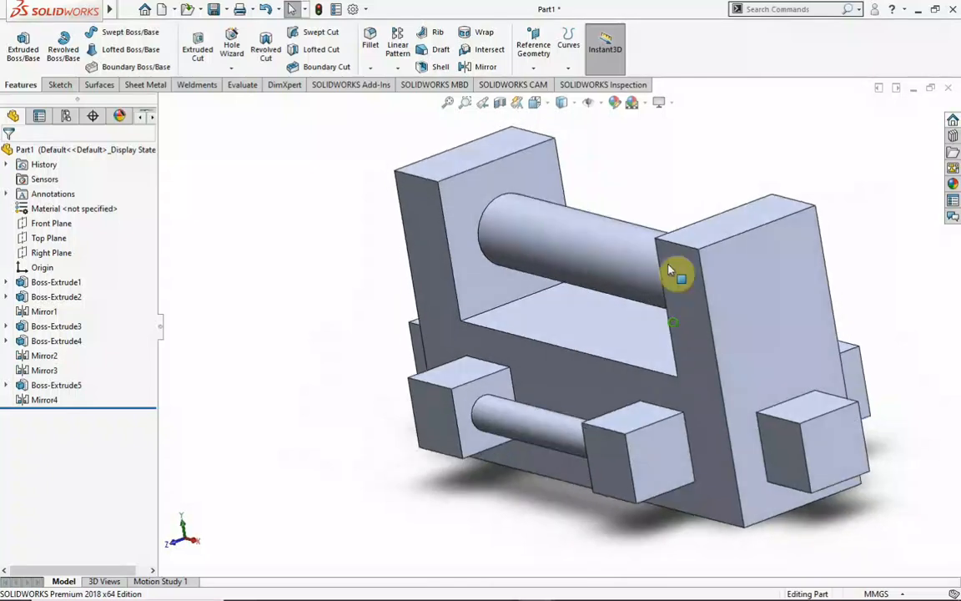
{"action": "left_click", "coordinate": [541, 105]}
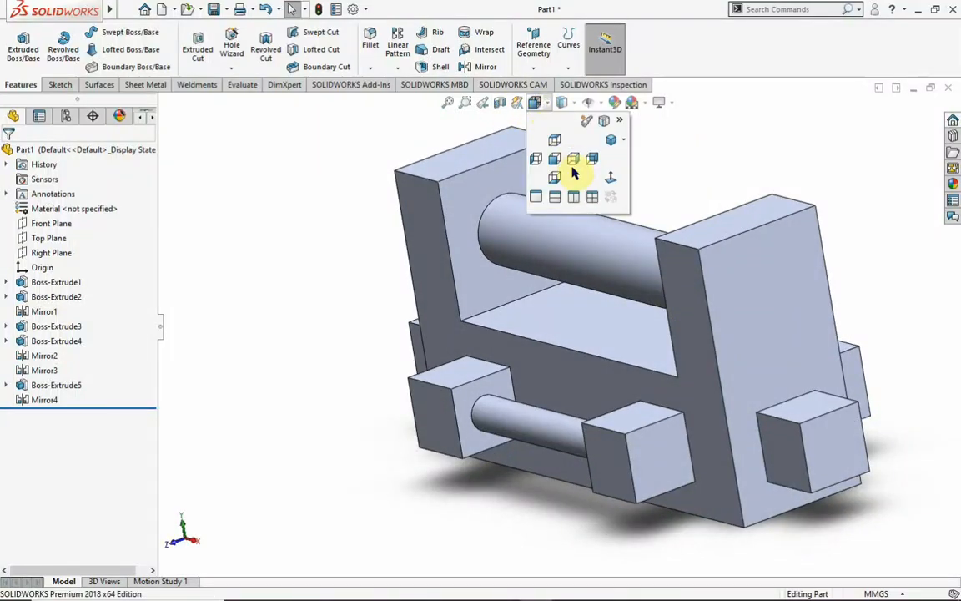
{"action": "left_click", "coordinate": [613, 143]}
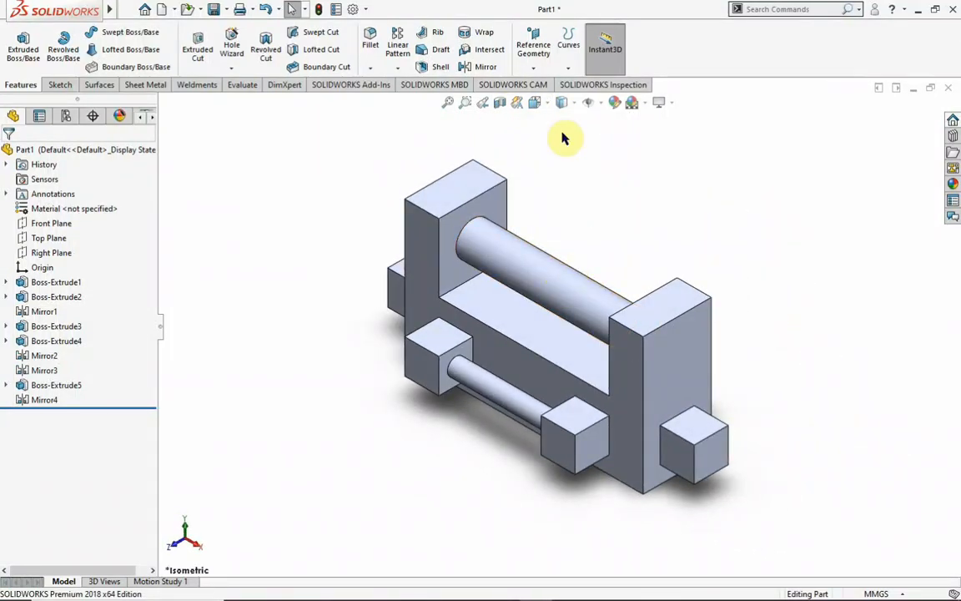
{"action": "scroll", "coordinate": [551, 307], "scroll_direction": "down", "scroll_amount": 2}
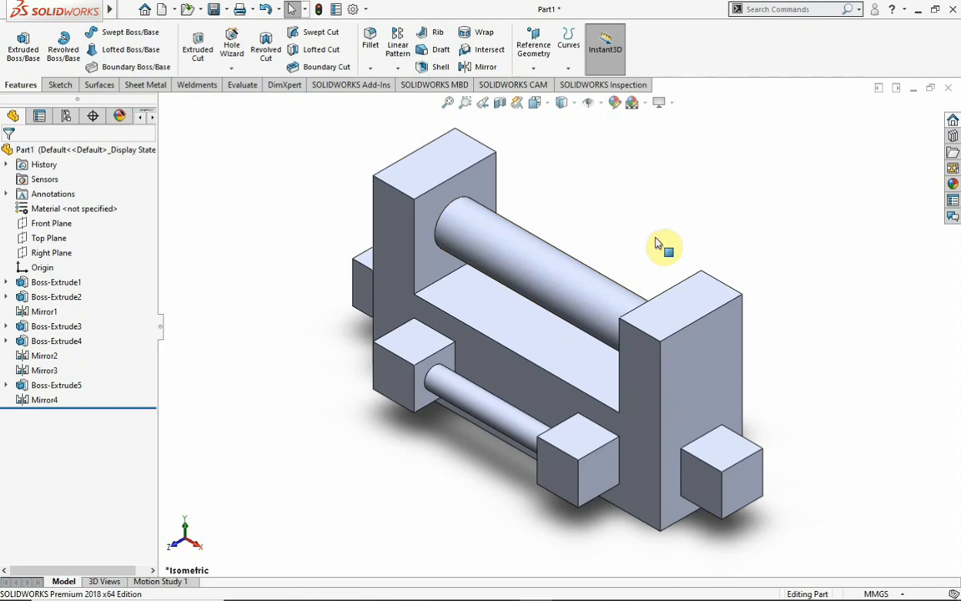